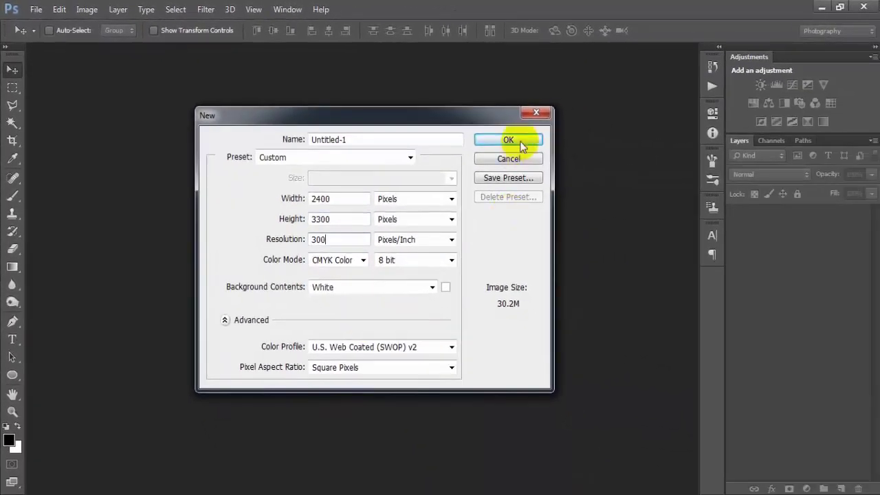
# - Create a 2400 x 3300 pixel CMYK document at 300 pixels/inch with a white background and dock its window
pyautogui.click(520, 141)
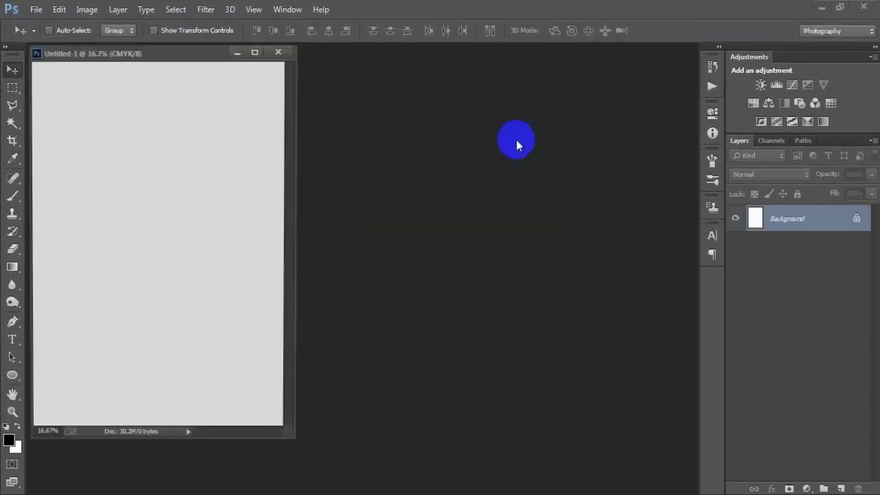
pyautogui.moveTo(199, 65); pyautogui.dragTo(334, 90)
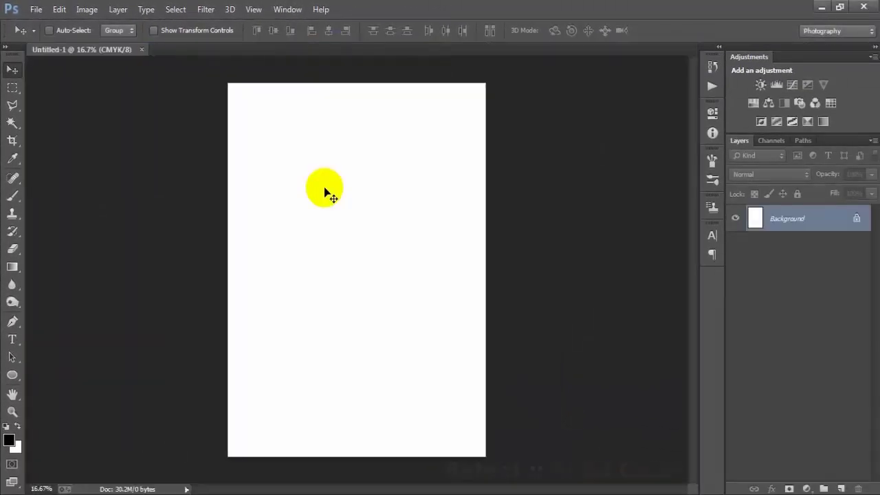
# - Add a Solid Color fill layer with the colour 292929 above the Background
pyautogui.click(808, 488)
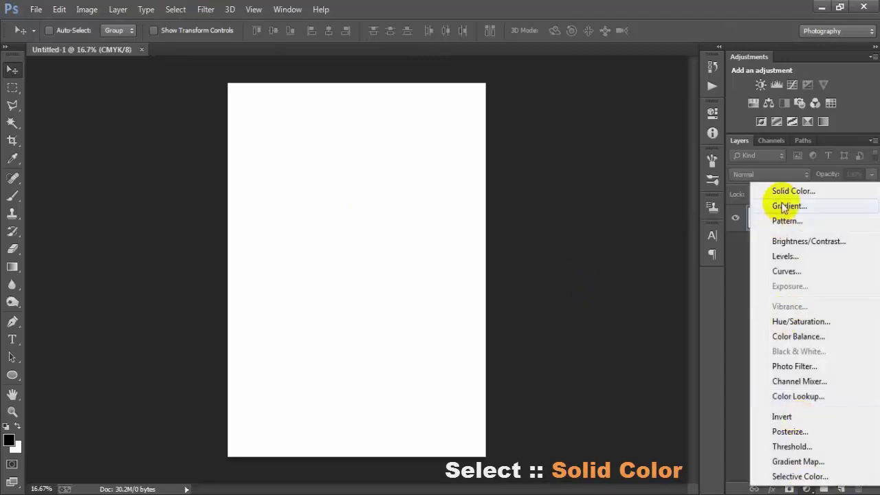
pyautogui.click(750, 190)
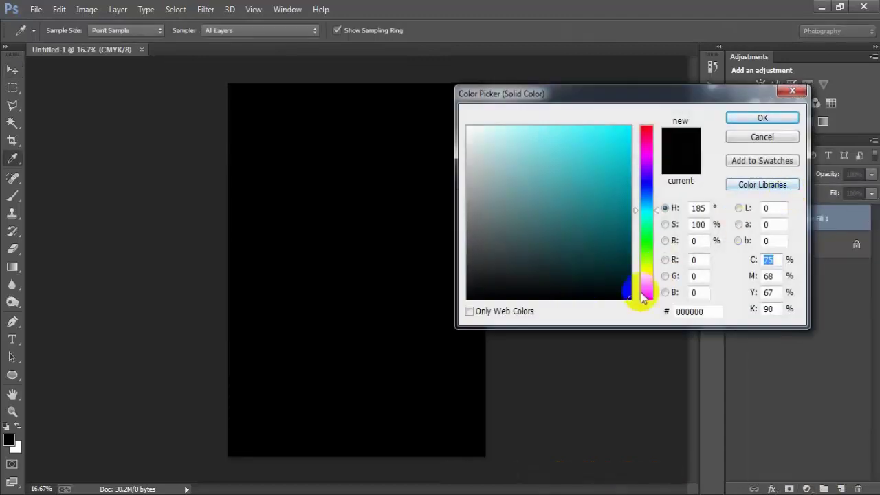
pyautogui.click(716, 311)
pyautogui.write('292929')
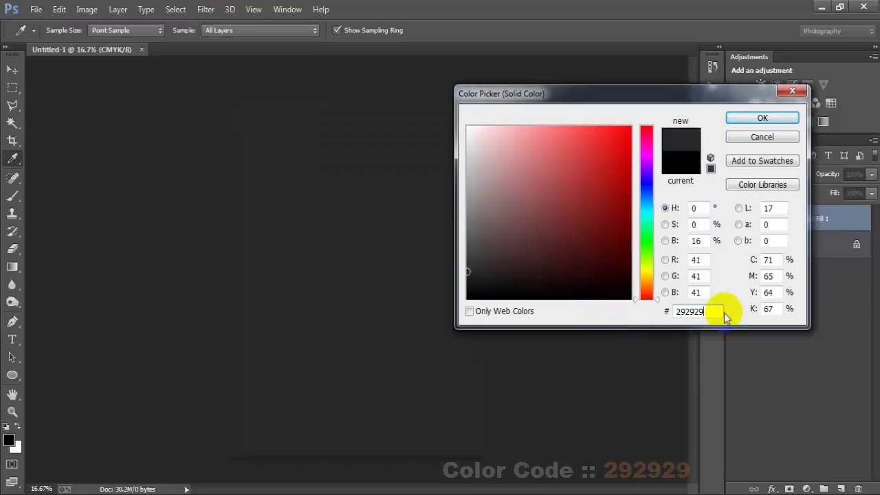
pyautogui.moveTo(724, 311); pyautogui.dragTo(676, 311)
pyautogui.click(758, 118)
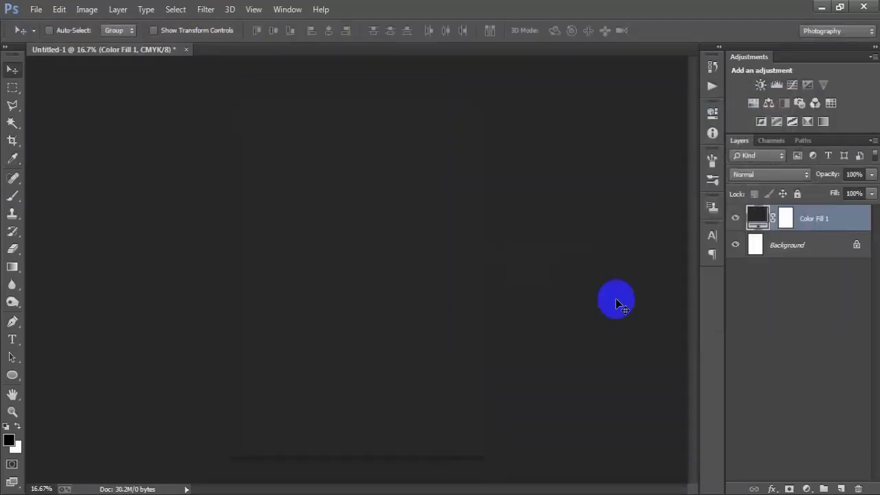
# - Show the rulers and place horizontal guides on the page's top and bottom edges and slightly inside each as margins
pyautogui.click(253, 9)
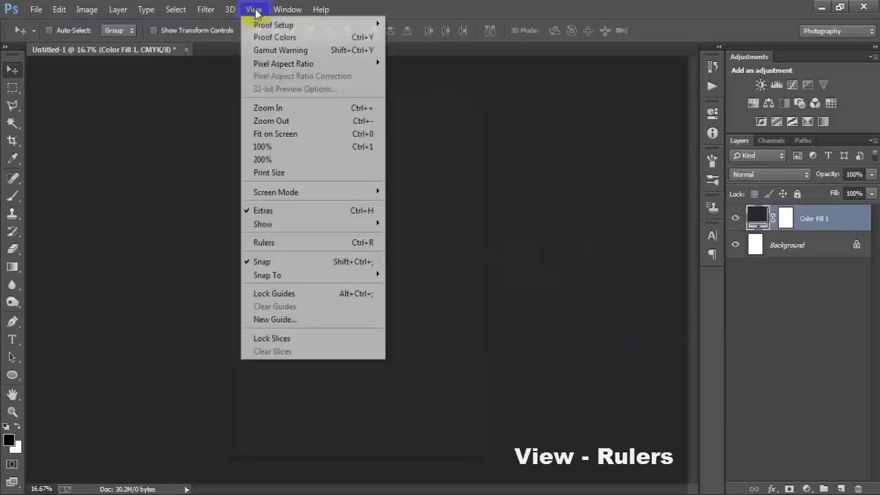
pyautogui.click(265, 243)
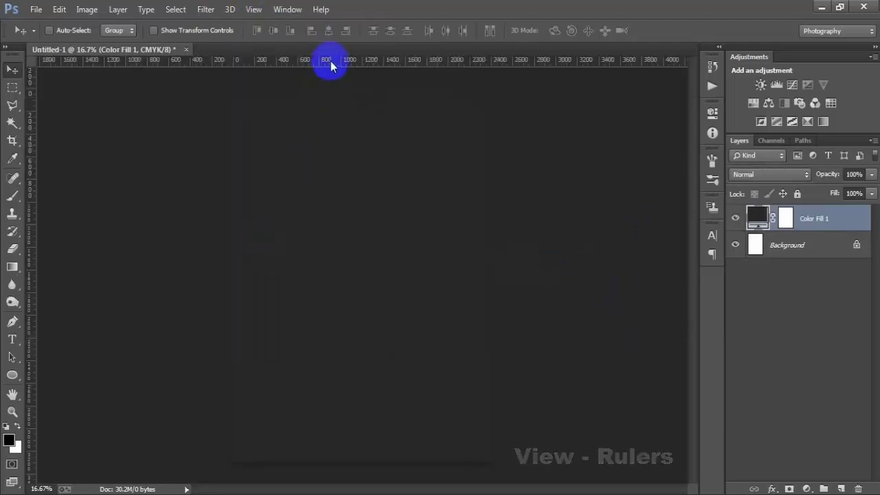
pyautogui.moveTo(331, 61); pyautogui.dragTo(344, 462)
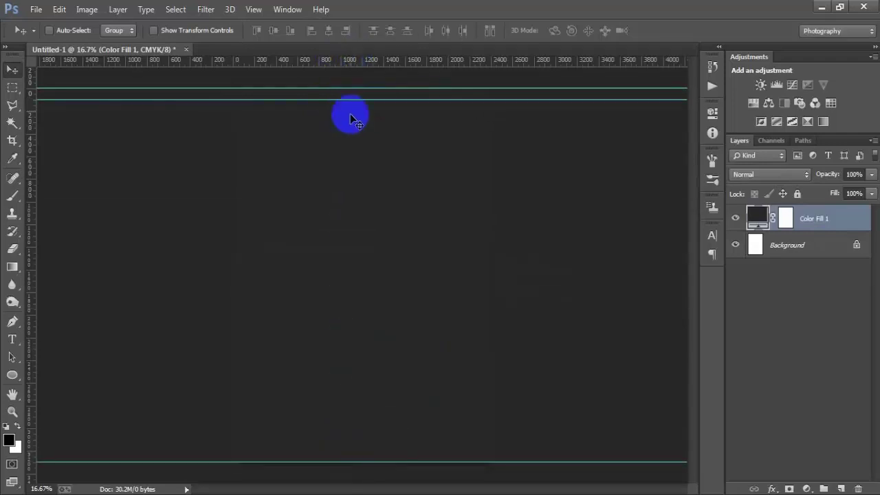
pyautogui.moveTo(362, 66); pyautogui.dragTo(358, 455)
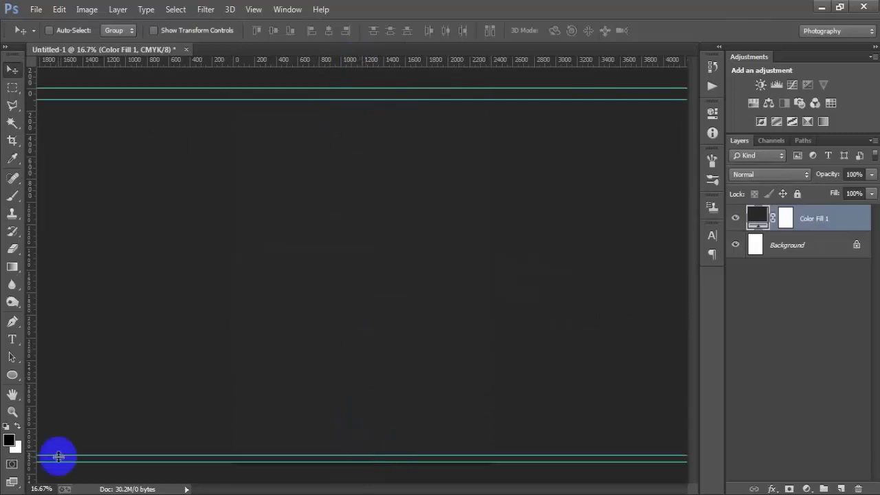
# - Place vertical guides on the page's left and right edges and slightly inside each as margins
pyautogui.moveTo(32, 337); pyautogui.dragTo(232, 342)
pyautogui.moveTo(30, 342); pyautogui.dragTo(240, 361)
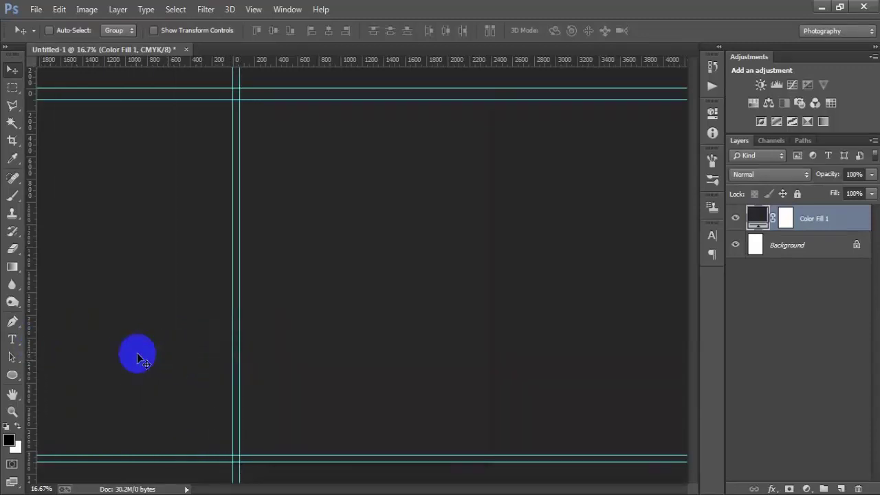
pyautogui.moveTo(32, 337); pyautogui.dragTo(490, 332)
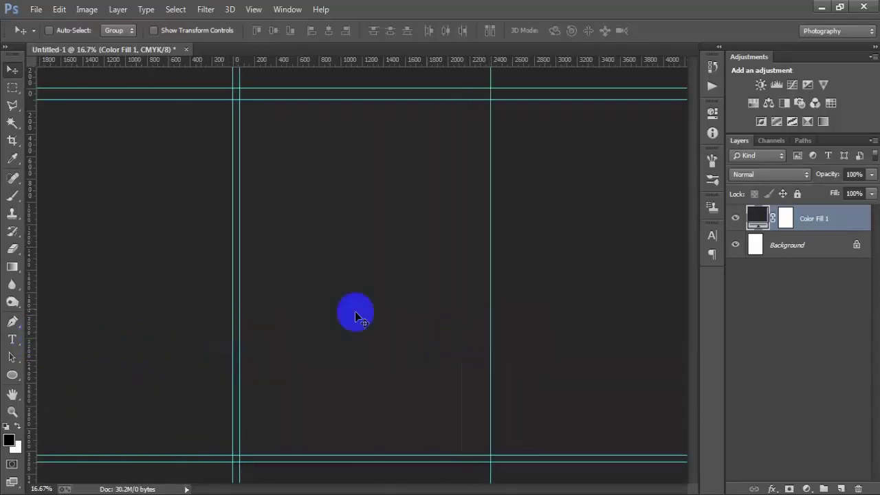
pyautogui.moveTo(30, 313); pyautogui.dragTo(483, 326)
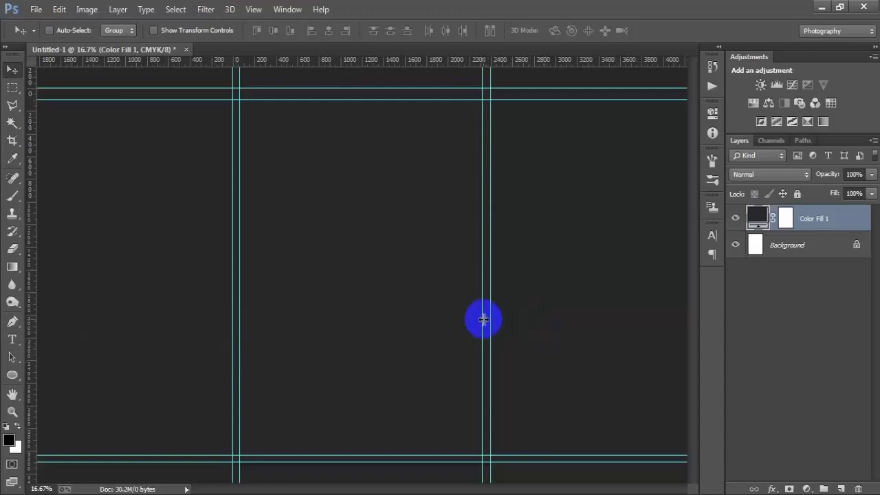
pyautogui.moveTo(486, 320); pyautogui.dragTo(488, 318)
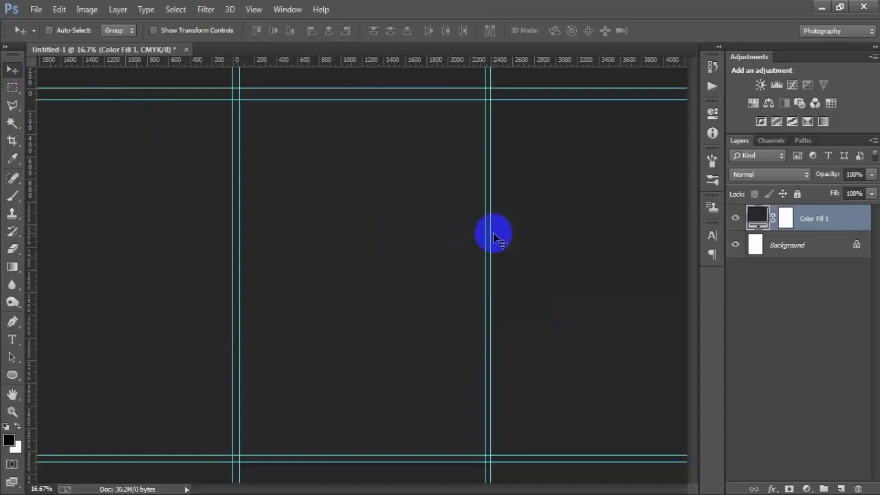
# - Add a new layer and draw a black circle about 1620 px in diameter on the page with the Ellipse tool
pyautogui.click(841, 489)
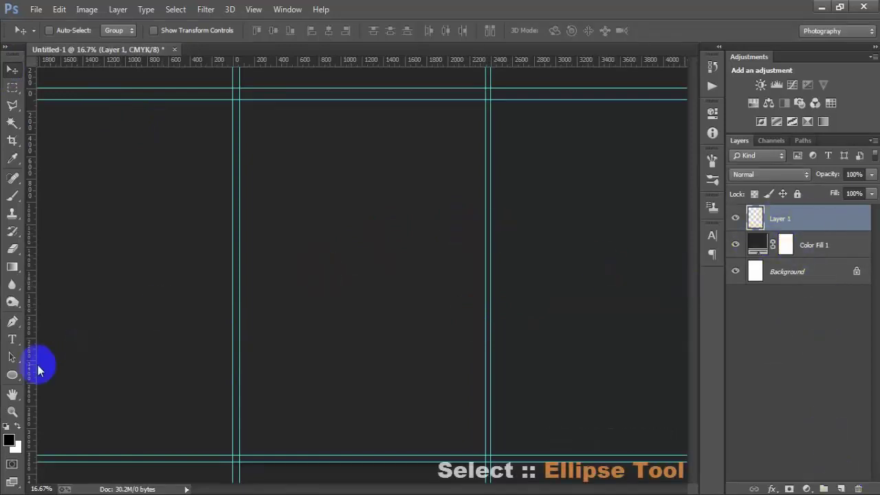
pyautogui.moveTo(12, 375); pyautogui.dragTo(63, 391)
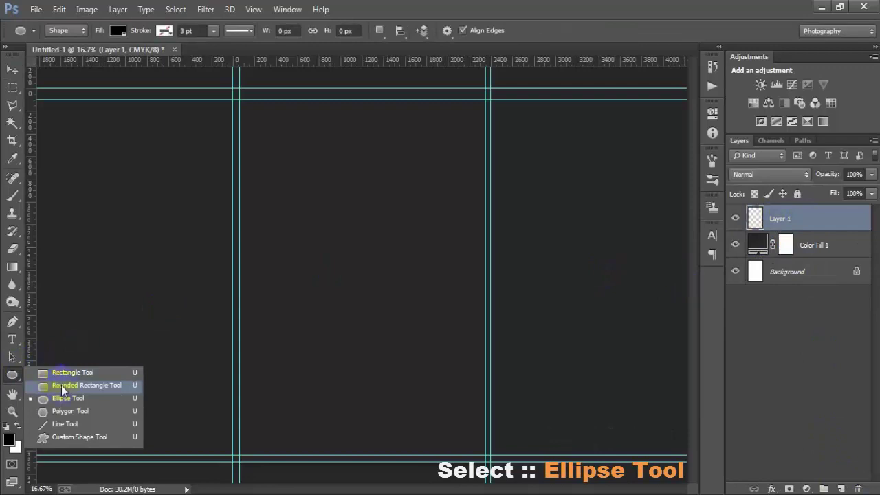
pyautogui.click(108, 400)
pyautogui.moveTo(303, 184); pyautogui.dragTo(478, 458)
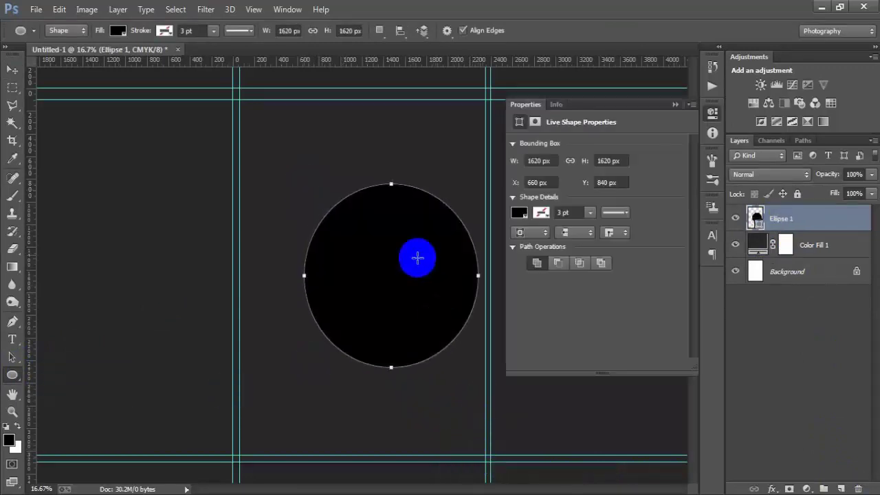
# - Move the black circle up and left into the upper middle of the page and centre it horizontally on the Background
pyautogui.click(12, 70)
pyautogui.click(675, 104)
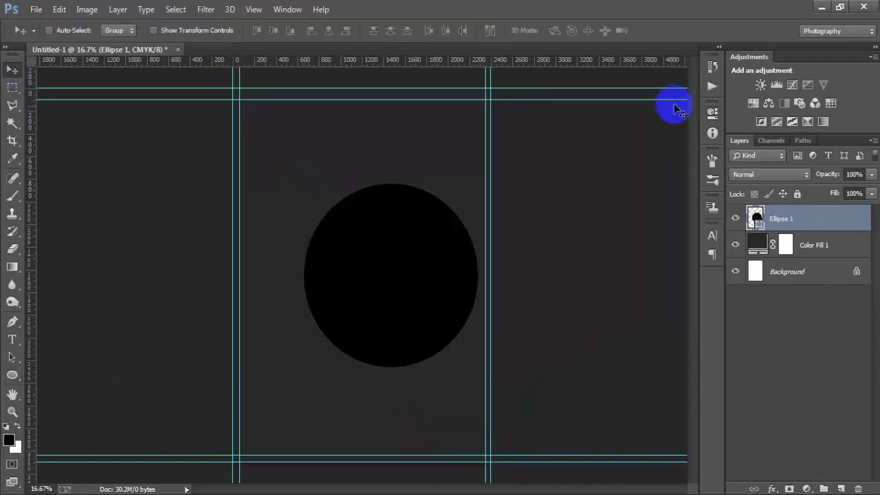
pyautogui.moveTo(418, 269); pyautogui.dragTo(390, 245)
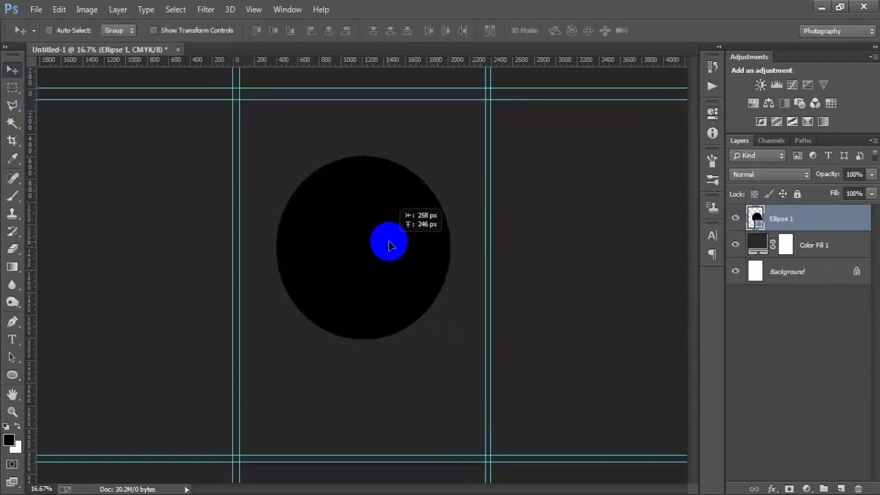
pyautogui.keyDown('ctrl'); pyautogui.click(805, 275); pyautogui.keyUp('ctrl')
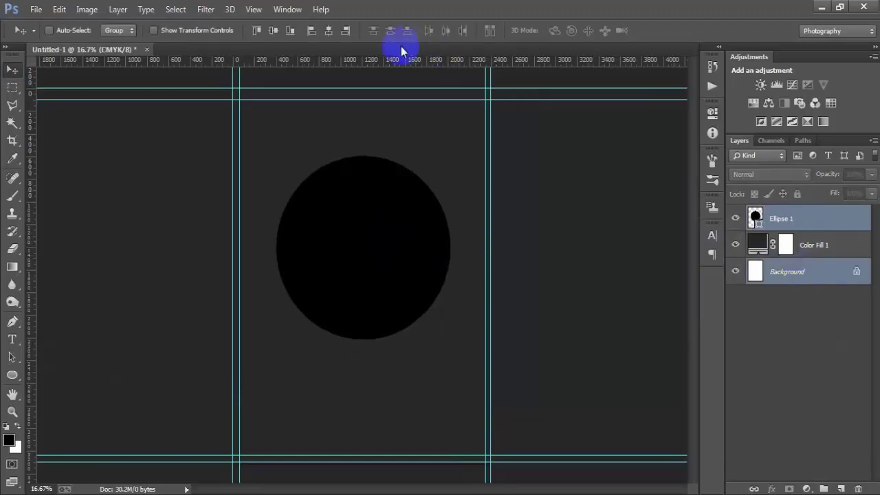
# - Select only the Ellipse 1 layer, check it by toggling its visibility, and rasterize it
pyautogui.click(825, 223)
pyautogui.click(737, 222)
pyautogui.click(736, 221)
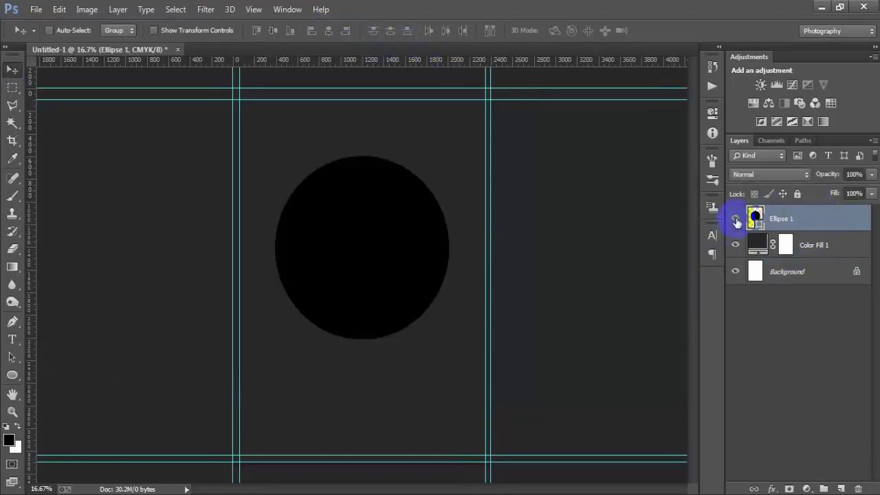
pyautogui.rightClick(822, 216)
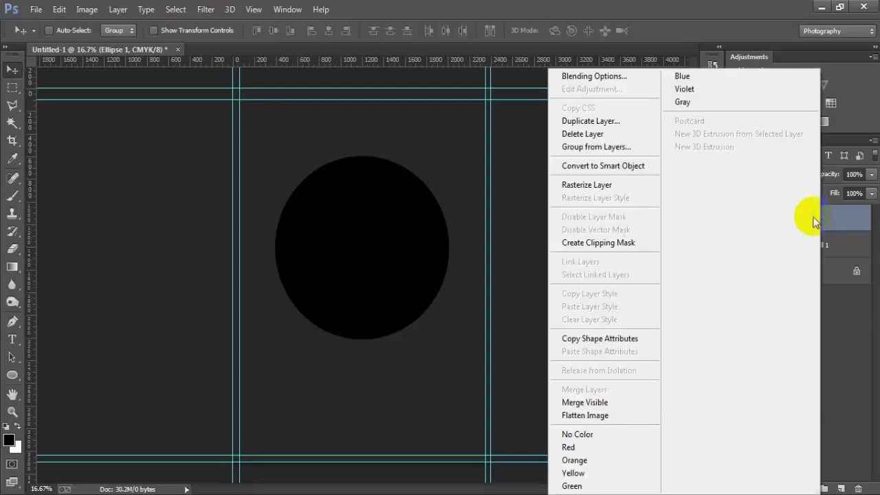
pyautogui.click(625, 189)
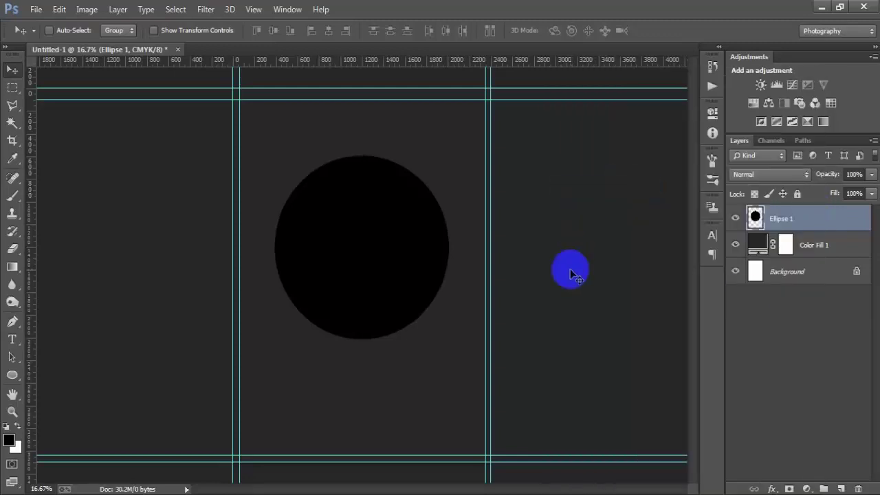
# - Add a Gradient Overlay to the circle's layer and open its gradient, the Blue, Red, Yellow preset, for editing
pyautogui.doubleClick(823, 225)
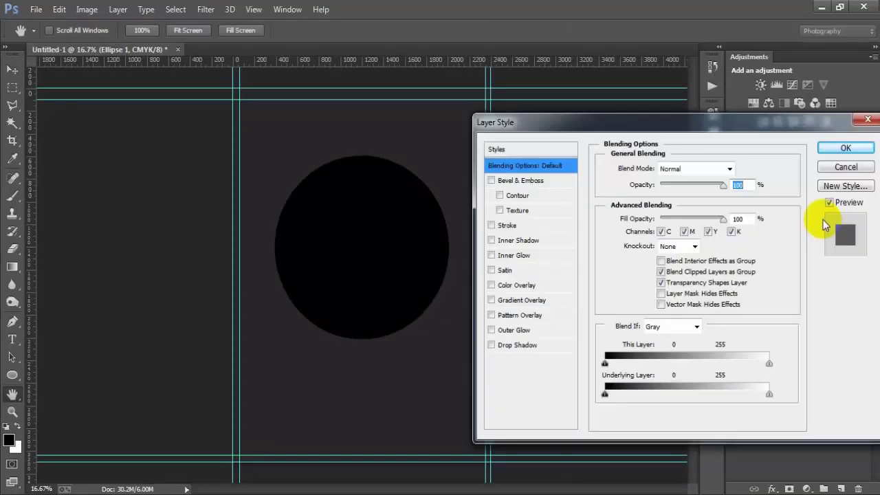
pyautogui.moveTo(632, 138); pyautogui.dragTo(526, 59)
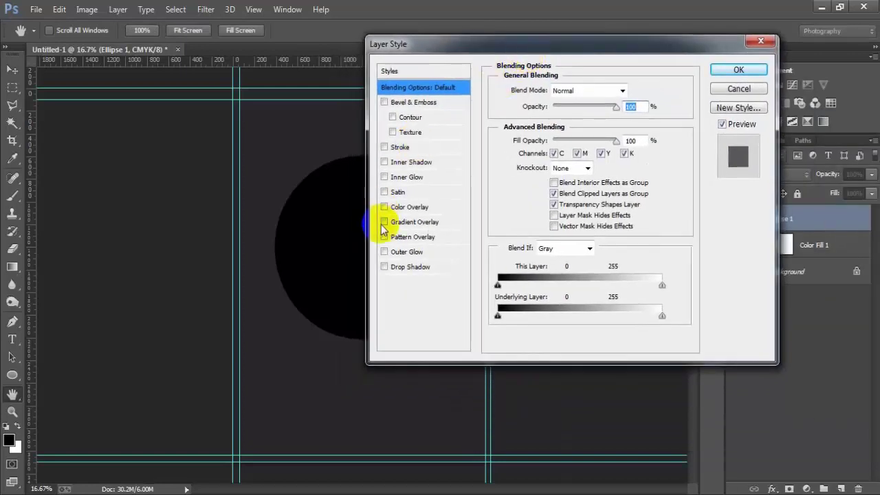
pyautogui.click(440, 223)
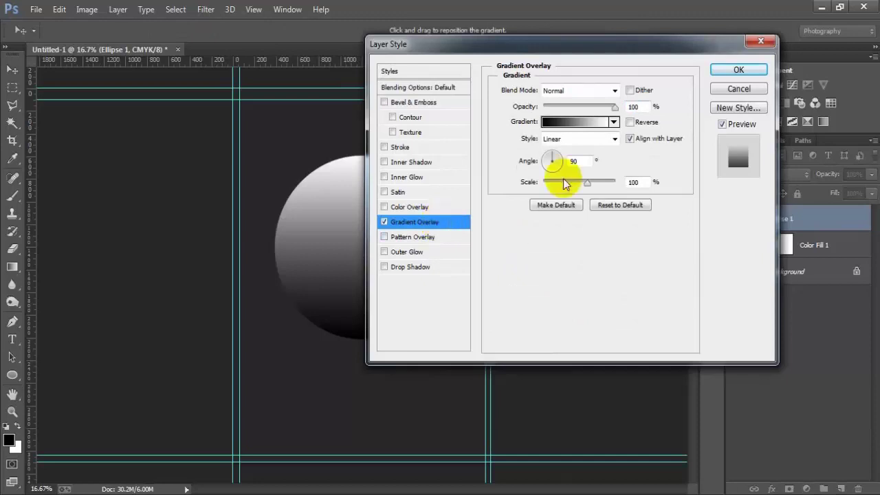
pyautogui.click(586, 124)
pyautogui.click(622, 117)
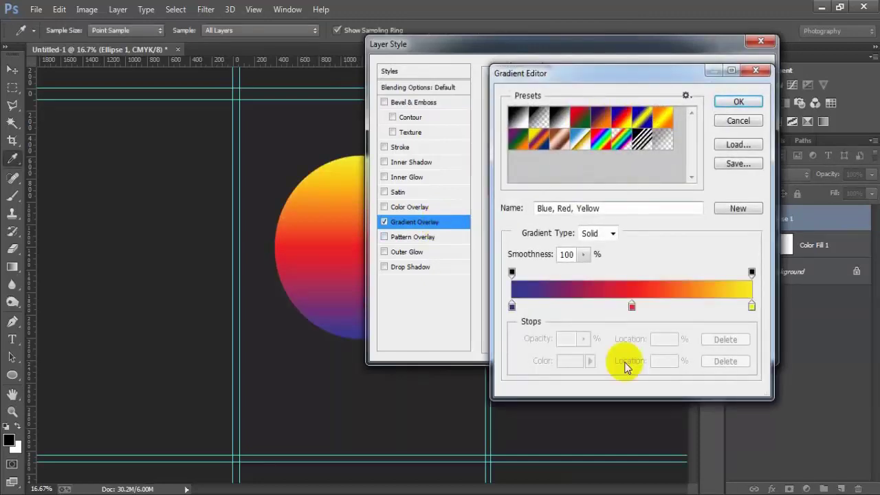
# - Set the colour of the gradient's starting stop at 0% to f5c02b
pyautogui.moveTo(629, 82); pyautogui.dragTo(621, 51)
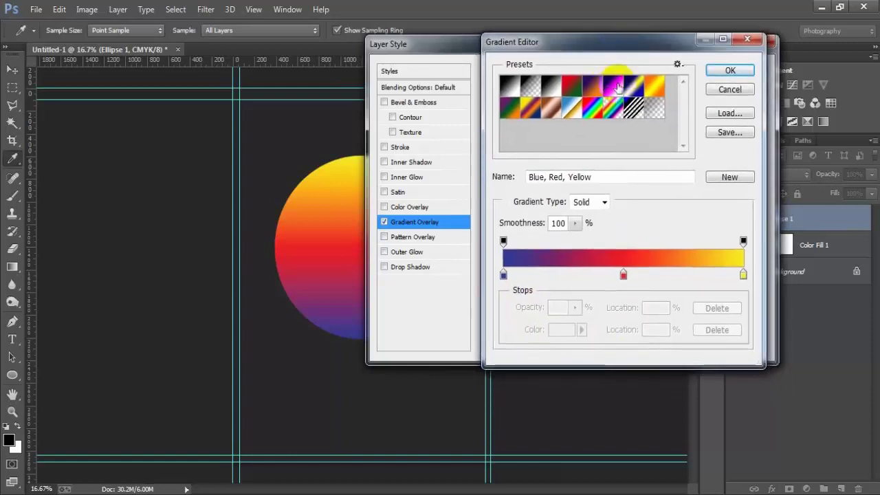
pyautogui.click(504, 275)
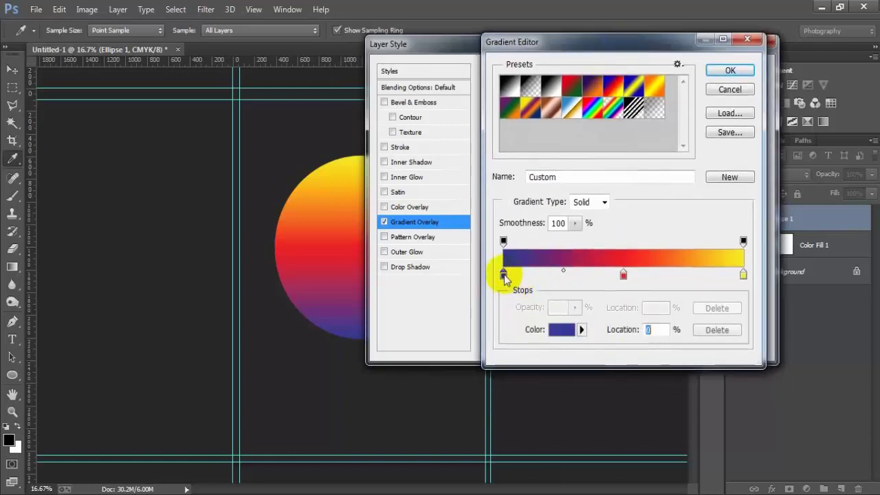
pyautogui.click(561, 330)
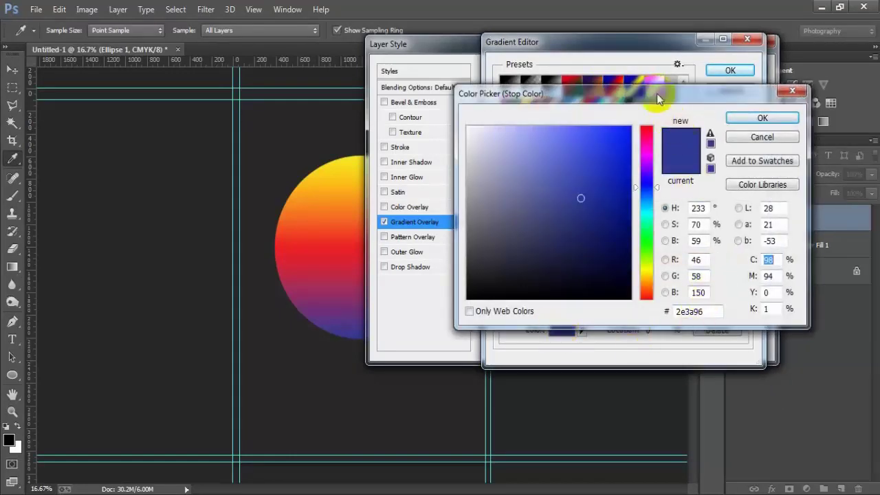
pyautogui.moveTo(657, 98); pyautogui.dragTo(639, 83)
pyautogui.doubleClick(691, 296)
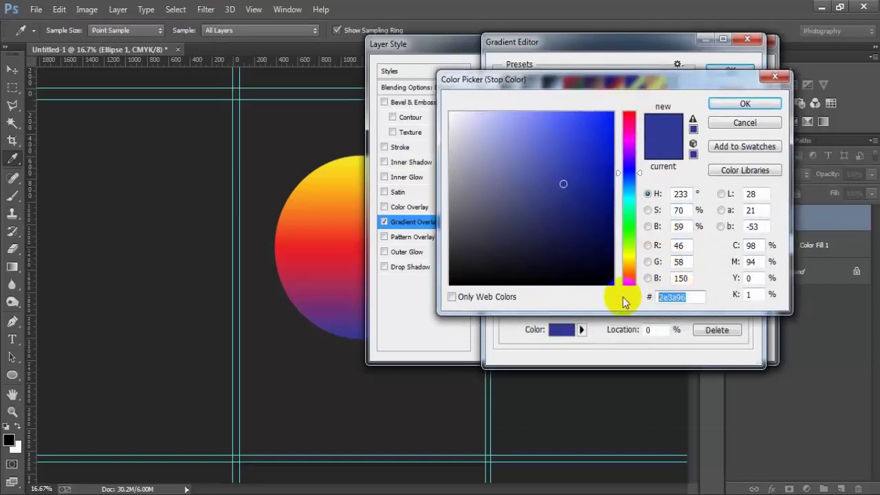
pyautogui.write('ff5')
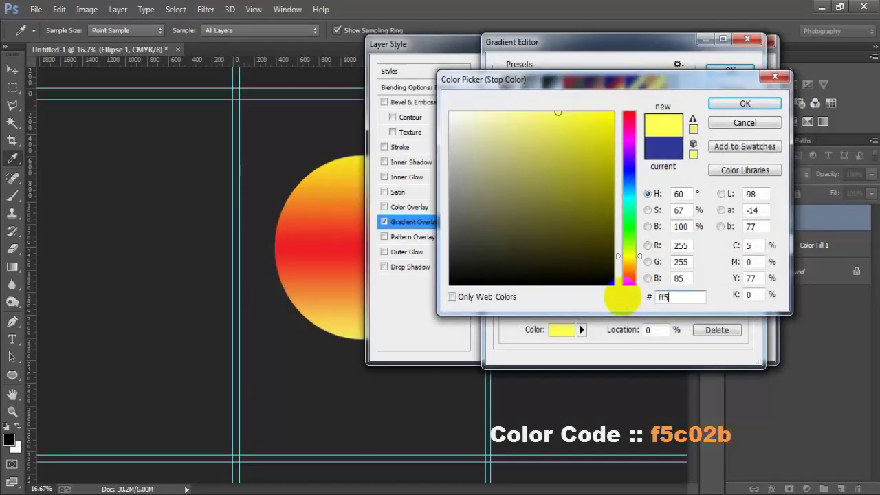
pyautogui.write('c02b')
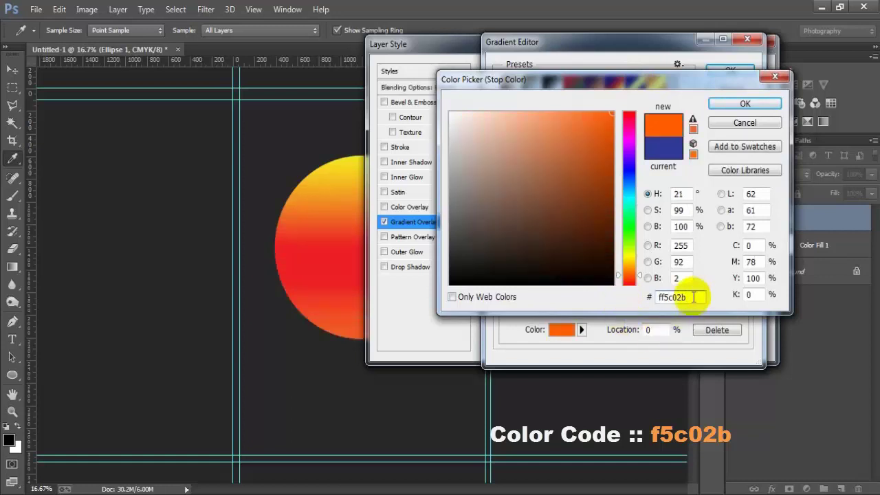
pyautogui.moveTo(691, 297); pyautogui.dragTo(634, 303)
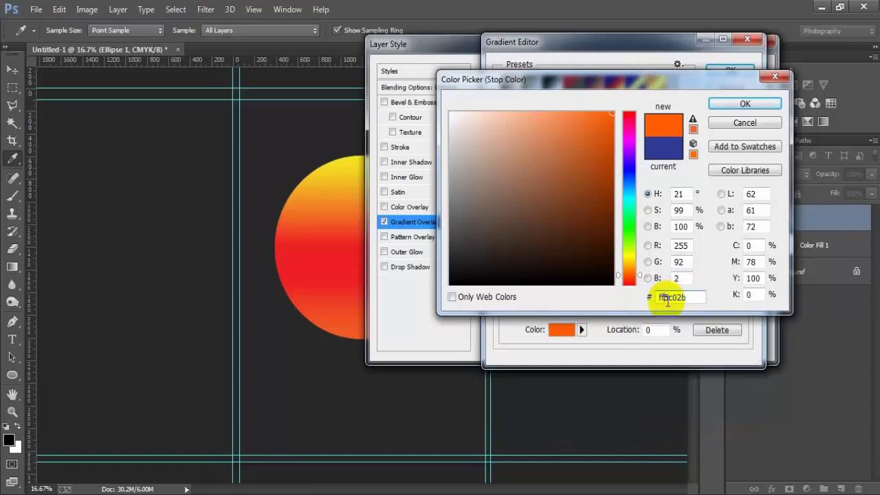
pyautogui.press('BackSpace')
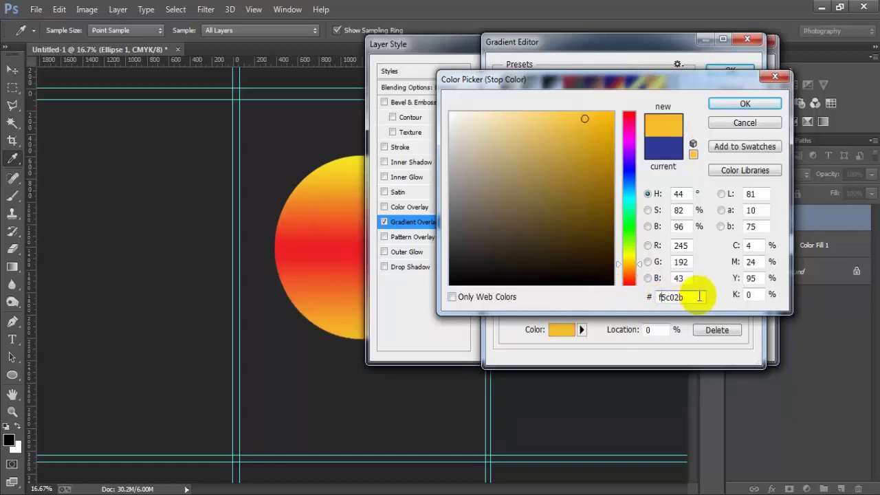
pyautogui.moveTo(699, 296); pyautogui.dragTo(561, 298)
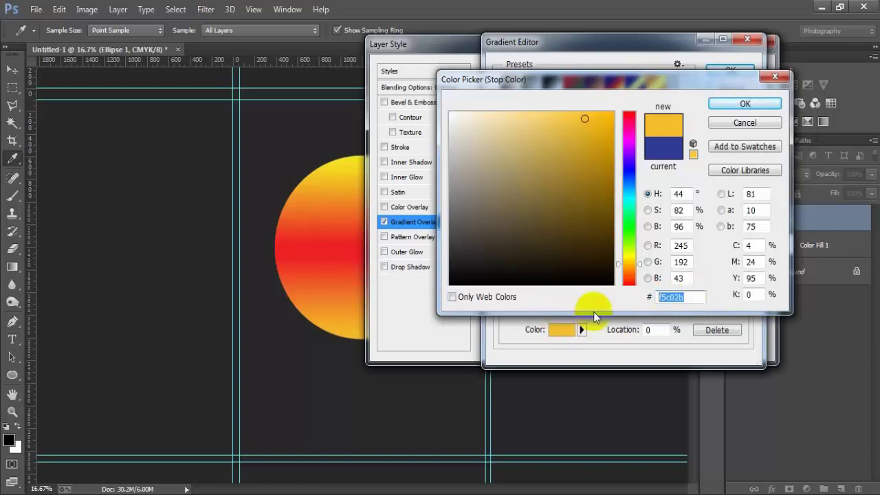
pyautogui.click(756, 103)
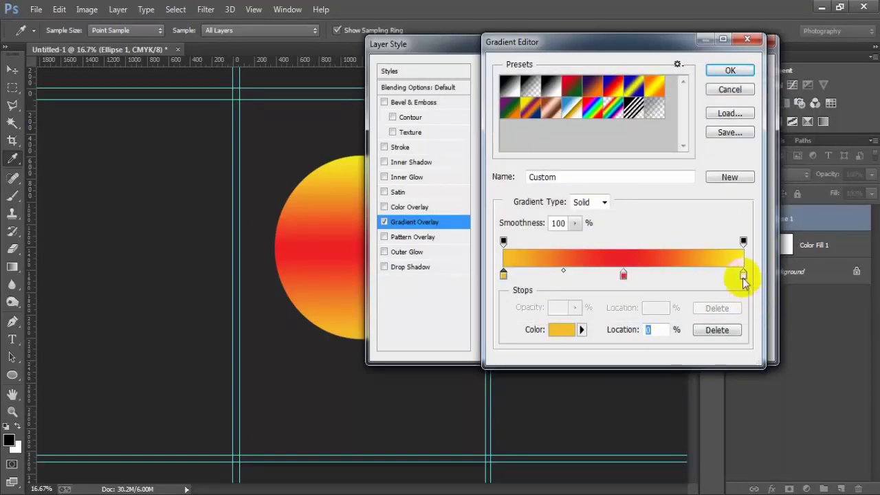
# - Set the colour of the gradient's end stop at 100% to f7ec1e
pyautogui.click(560, 330)
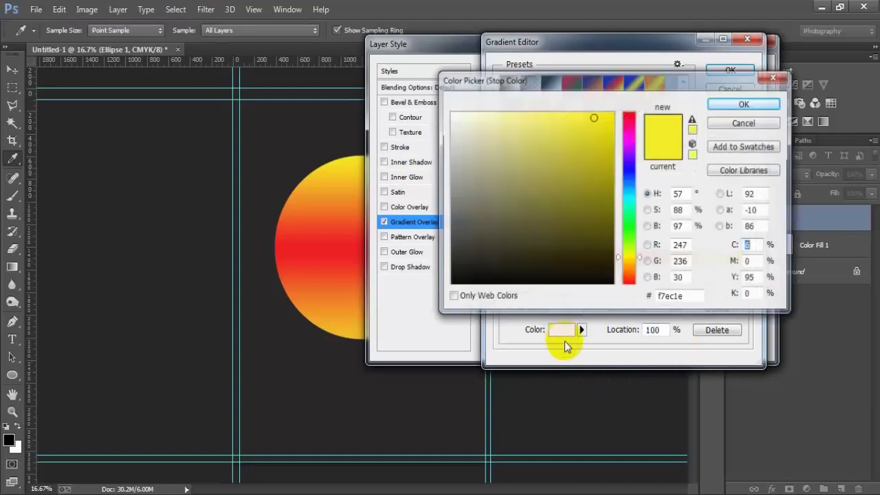
pyautogui.moveTo(686, 297); pyautogui.dragTo(597, 299)
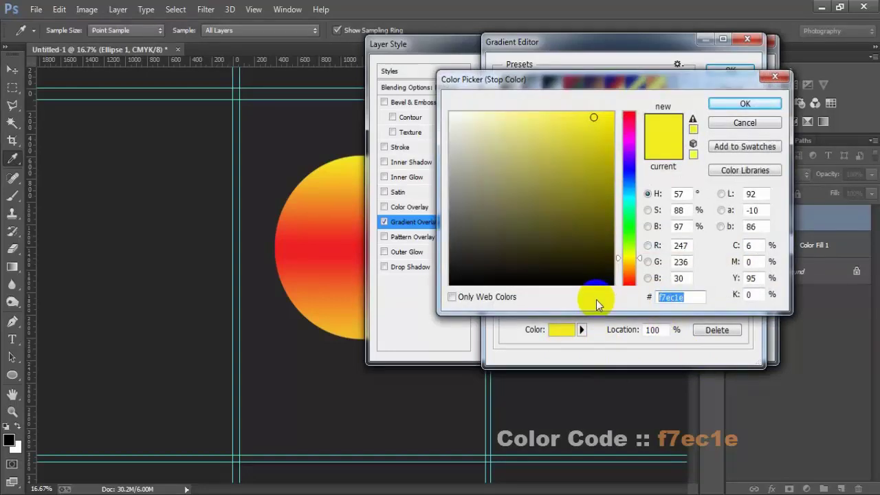
pyautogui.write('f7')
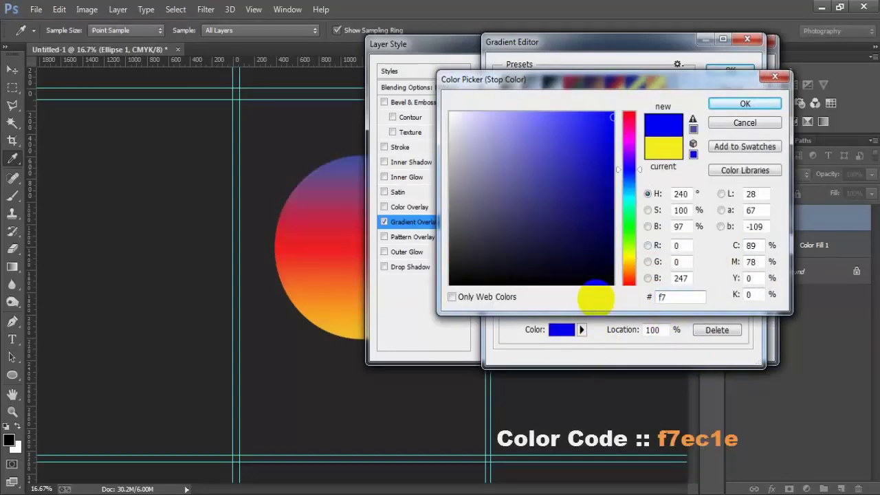
pyautogui.write('ec')
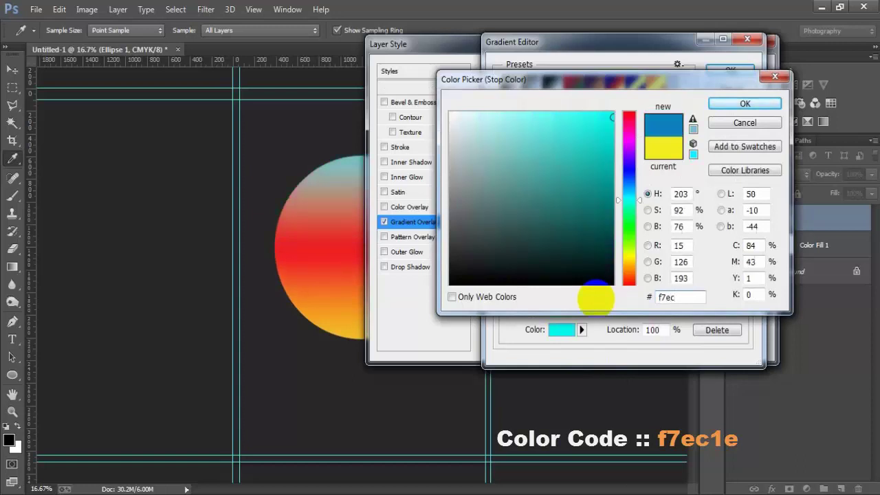
pyautogui.write('1e')
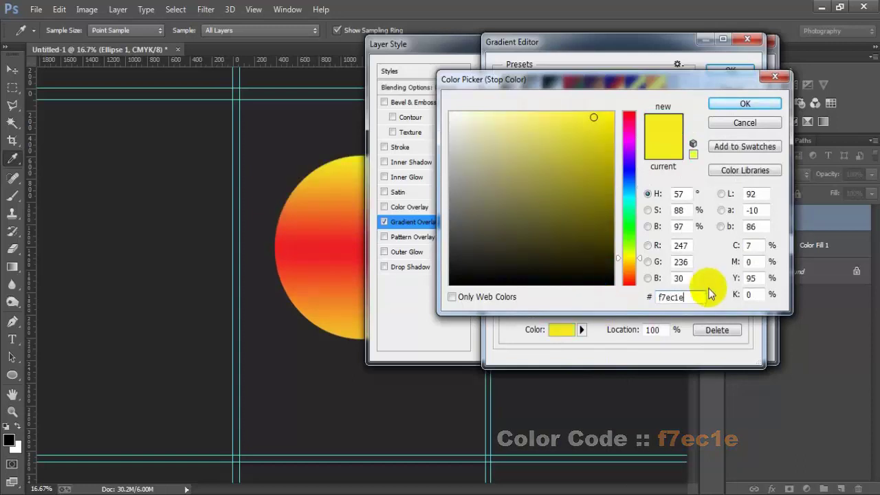
pyautogui.click(724, 103)
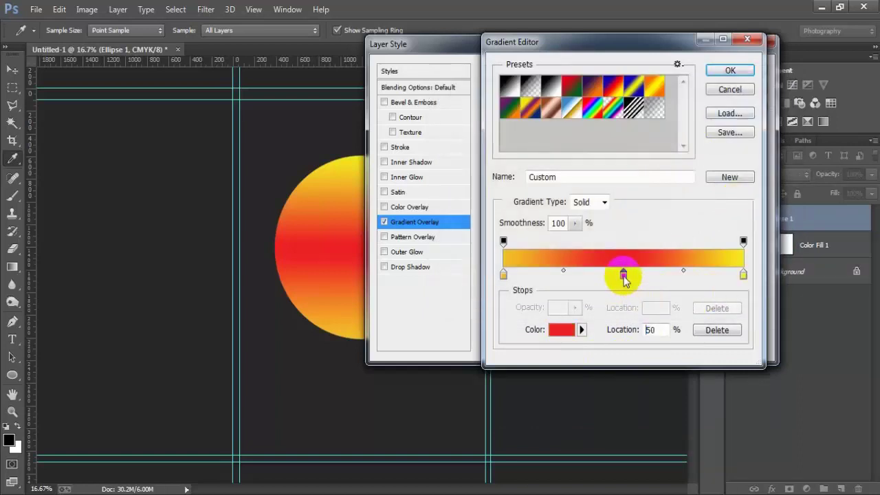
# - Set the gradient's middle stop at 50% to f04f23 and accept the custom gradient
pyautogui.click(562, 330)
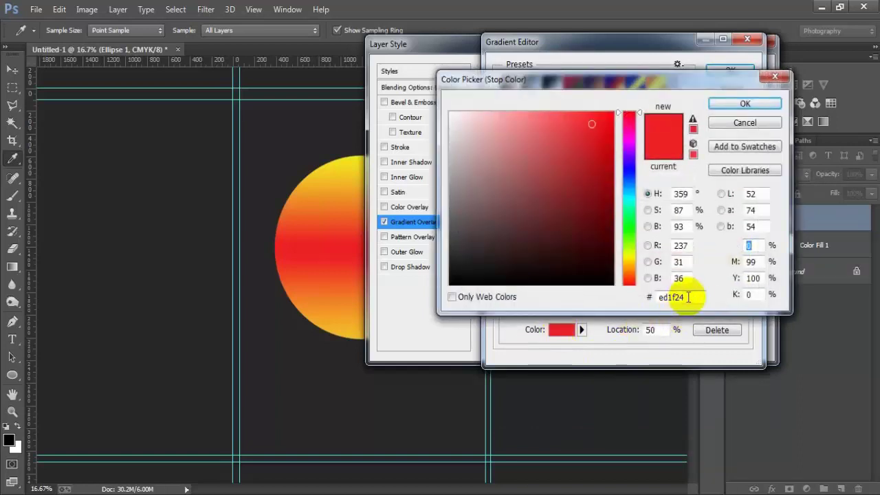
pyautogui.moveTo(688, 297); pyautogui.dragTo(620, 300)
pyautogui.write('f')
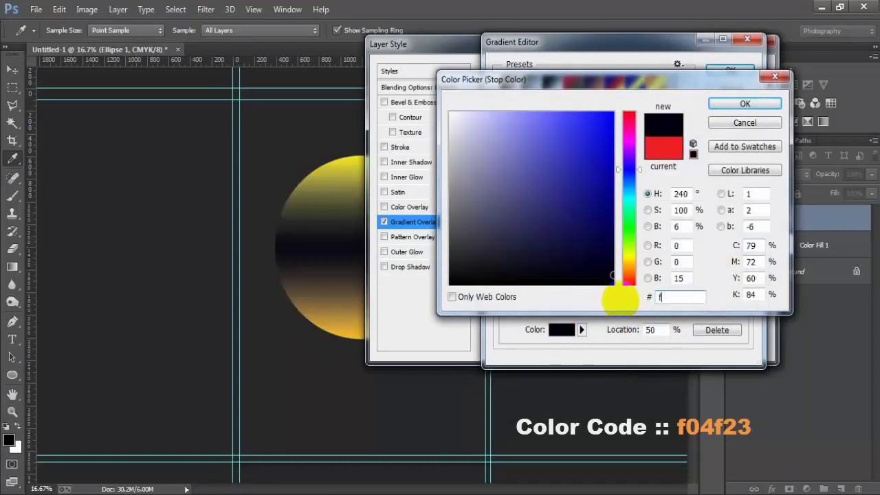
pyautogui.write('04f23')
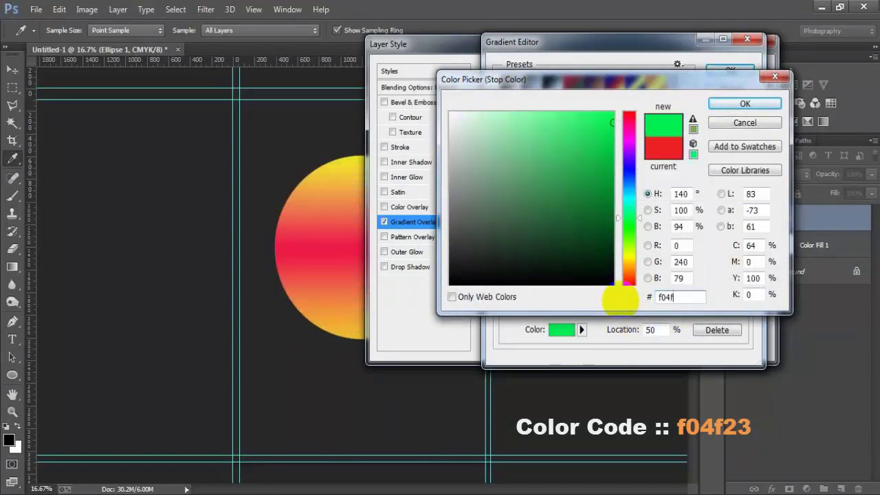
pyautogui.doubleClick(678, 297)
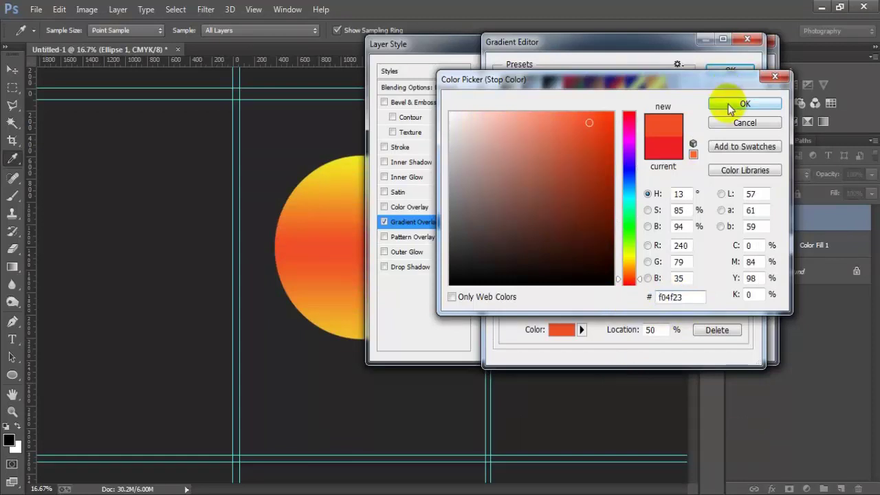
pyautogui.click(729, 104)
pyautogui.click(731, 71)
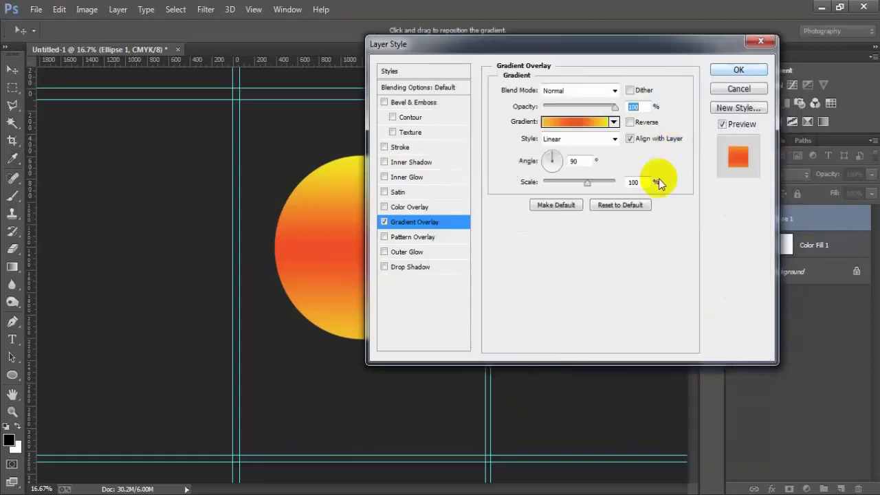
# - Set the gradient overlay's scale to about 109%, apply the layer style and collapse the Ellipse 1 effects list
pyautogui.moveTo(587, 183); pyautogui.dragTo(601, 182)
pyautogui.moveTo(618, 50); pyautogui.dragTo(707, 67)
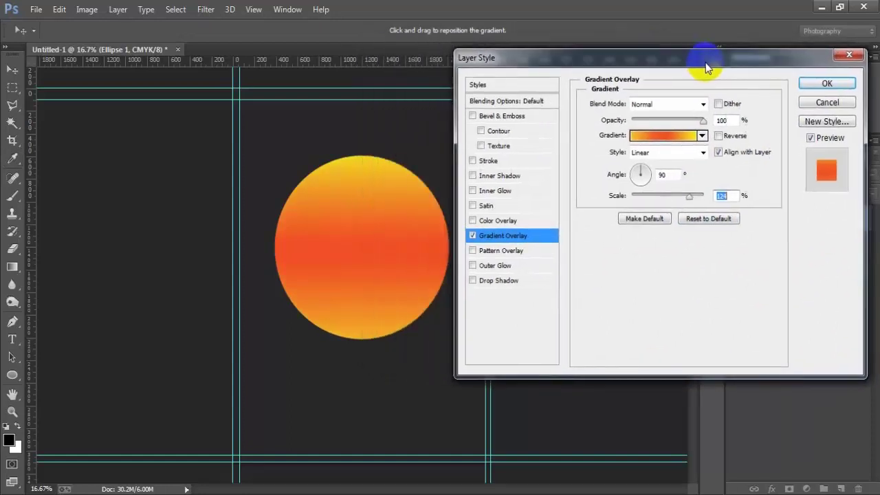
pyautogui.click(423, 237)
pyautogui.moveTo(689, 196); pyautogui.dragTo(684, 198)
pyautogui.click(409, 253)
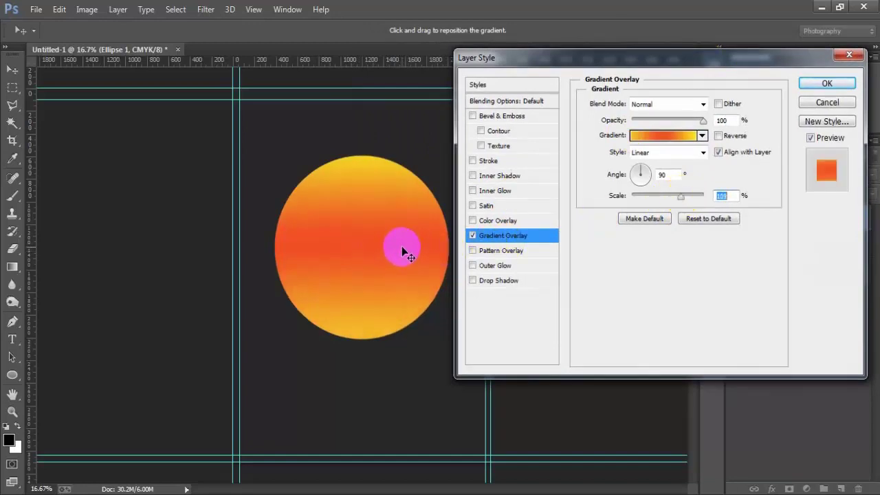
pyautogui.click(830, 85)
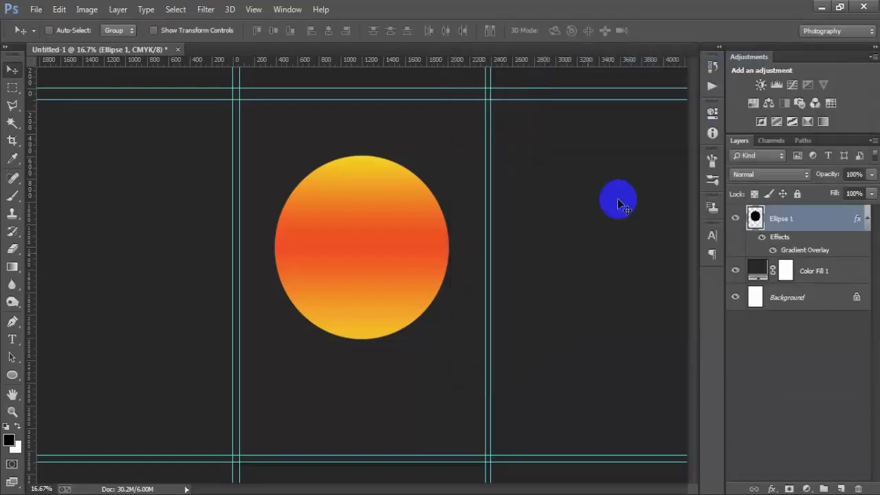
pyautogui.click(867, 220)
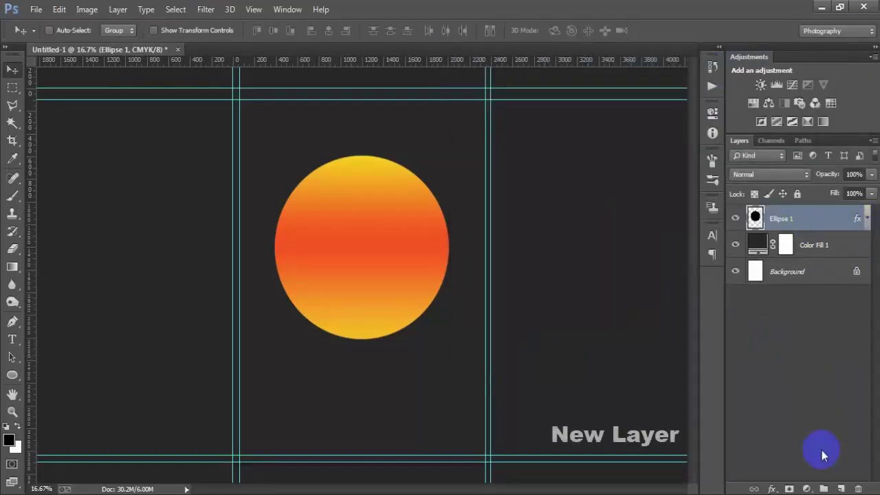
# - Add a new layer and make a rectangular marquee selection about 1250 x 540 px across the circle's lower edge
pyautogui.click(840, 488)
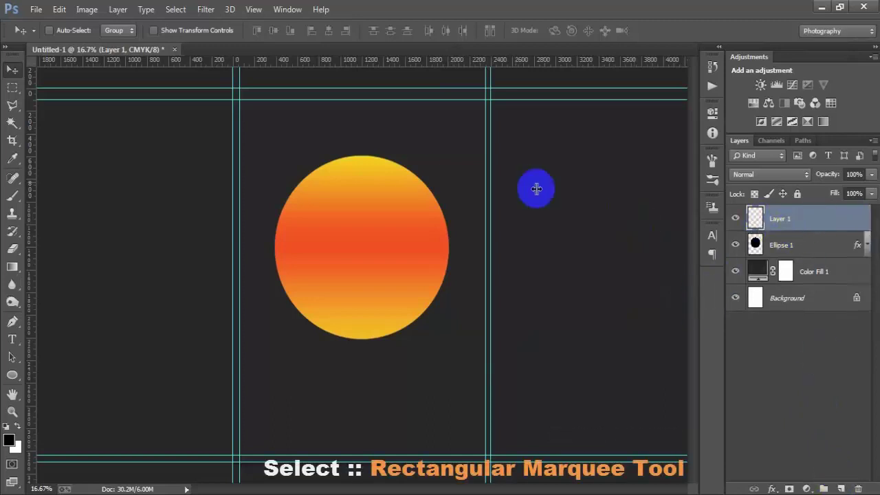
pyautogui.click(16, 90)
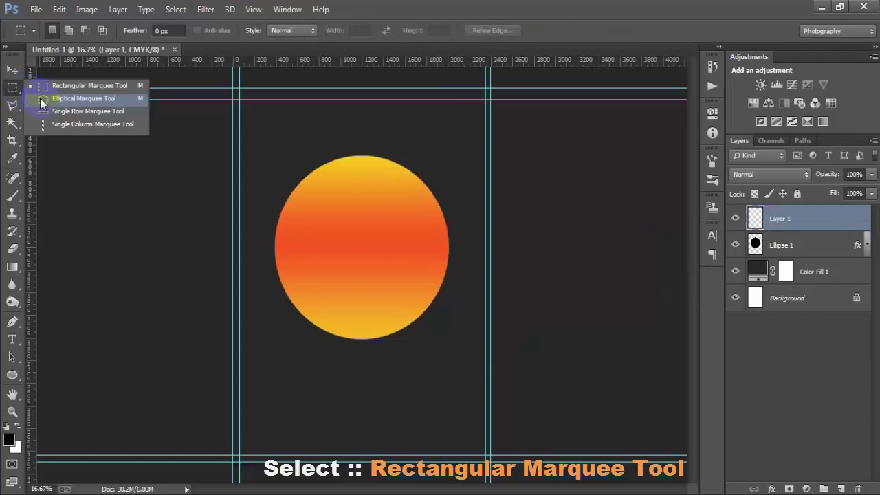
pyautogui.click(111, 86)
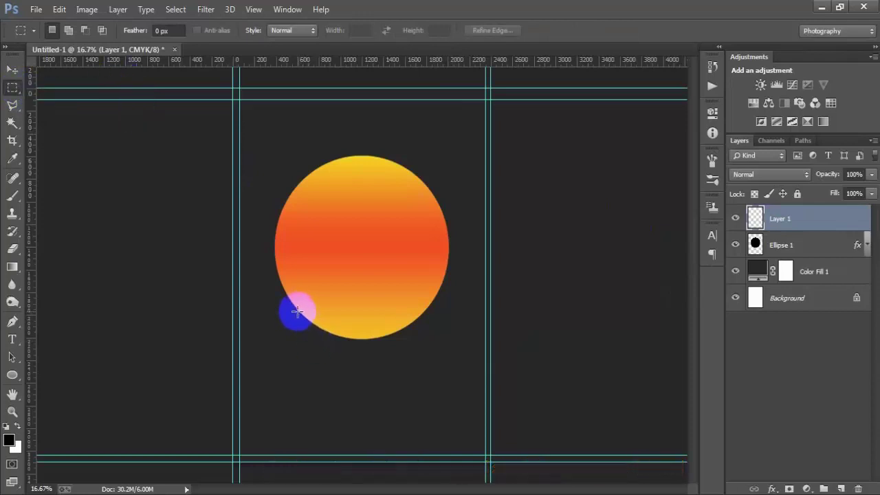
pyautogui.moveTo(297, 311); pyautogui.dragTo(432, 371)
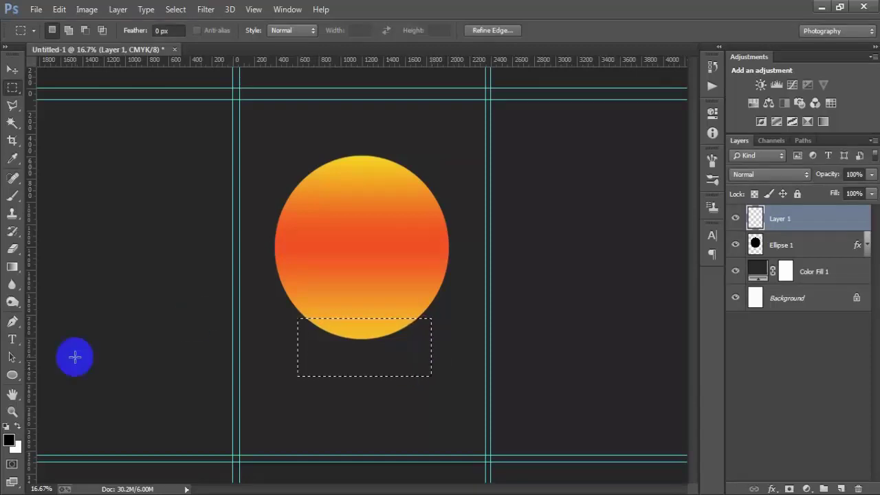
# - Fill the rectangular selection on the new layer with the foreground colour 000000 and deselect
pyautogui.click(8, 440)
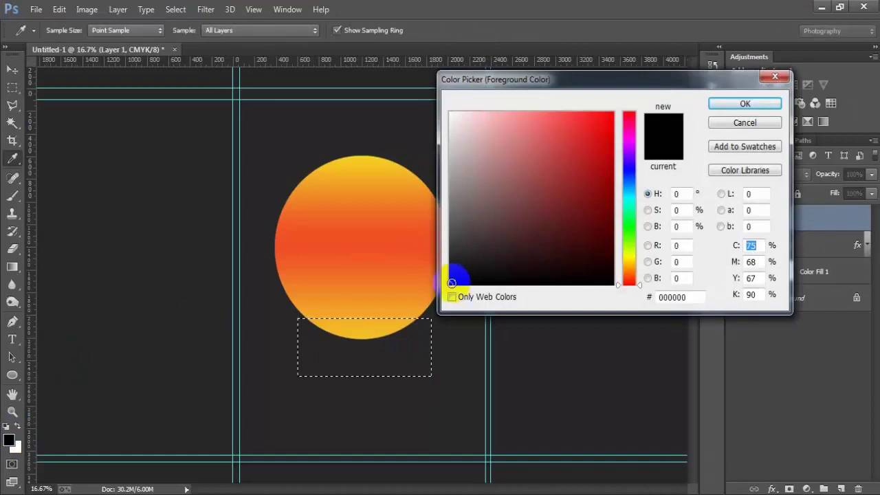
pyautogui.click(739, 103)
pyautogui.press('v')
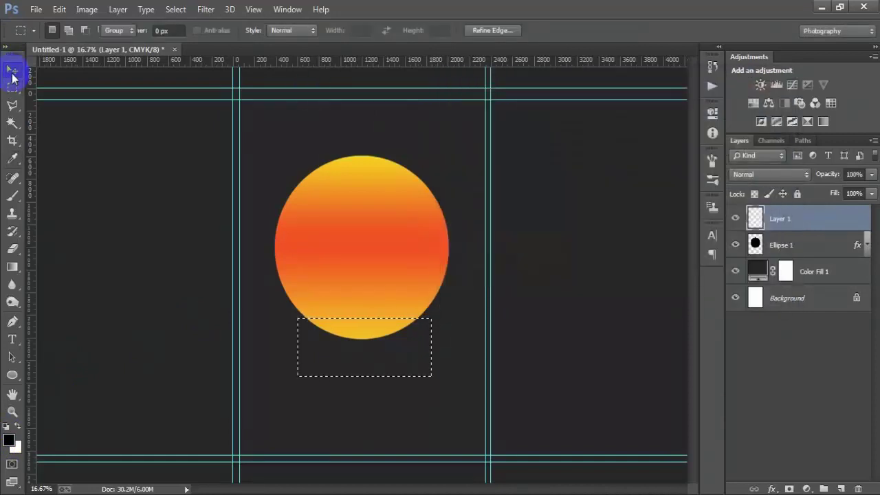
pyautogui.hotkey('alt', 'BackSpace')
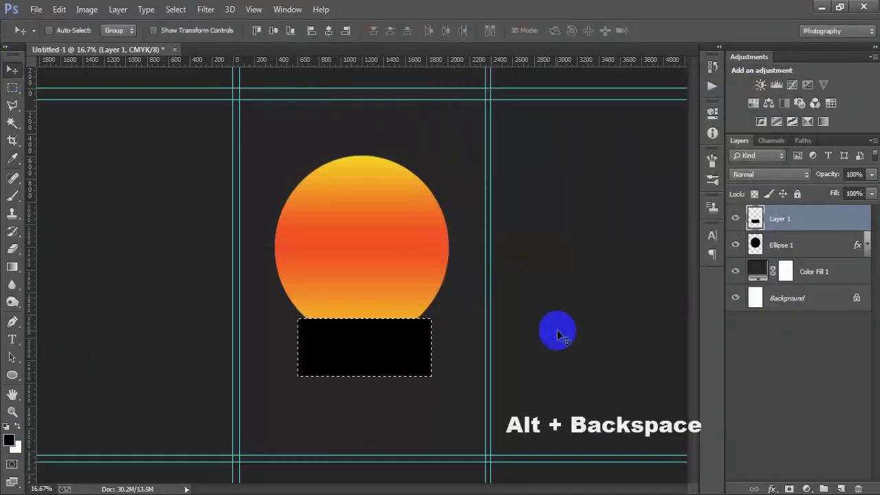
pyautogui.hotkey('ctrl', 'd')
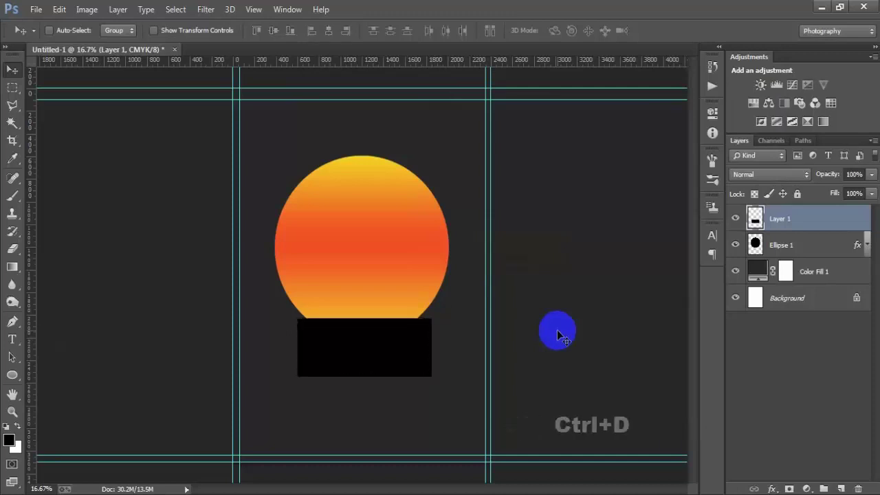
# - Check the black rectangle by toggling the visibility of Layer 1, and select the Ellipse 1 layer
pyautogui.click(736, 218)
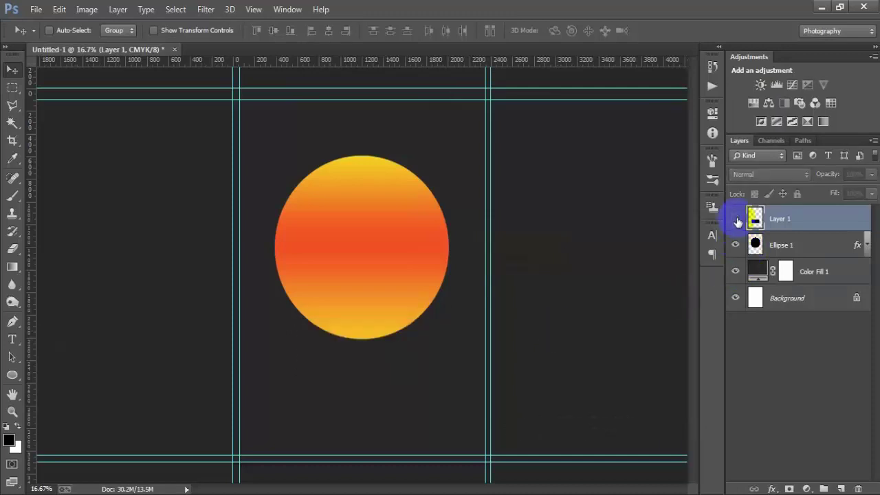
pyautogui.click(736, 218)
pyautogui.click(840, 246)
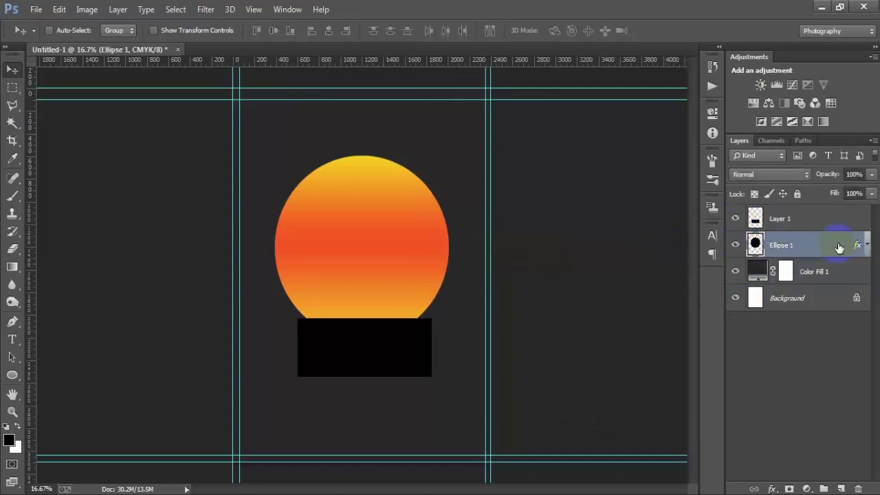
# - Check the gradient circle by toggling the visibility of Ellipse 1, and load its outline as a selection
pyautogui.click(735, 245)
pyautogui.click(736, 245)
pyautogui.click(736, 245)
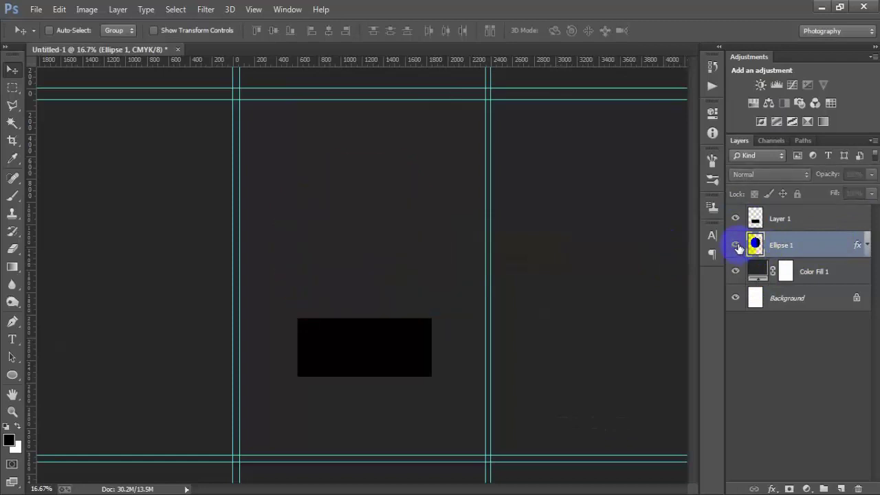
pyautogui.click(736, 245)
pyautogui.keyDown('ctrl'); pyautogui.click(762, 246); pyautogui.keyUp('ctrl')
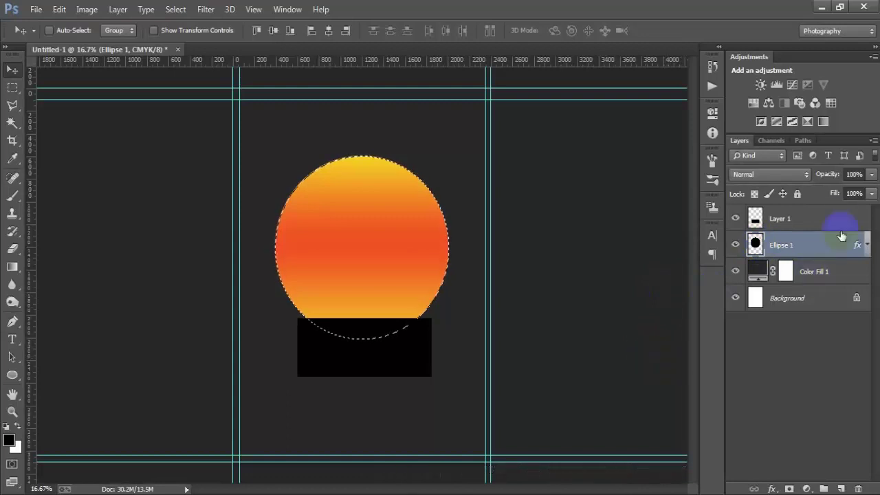
# - Mask the black rectangle on Layer 1 with the circular selection and apply the layer mask permanently
pyautogui.click(823, 221)
pyautogui.click(736, 218)
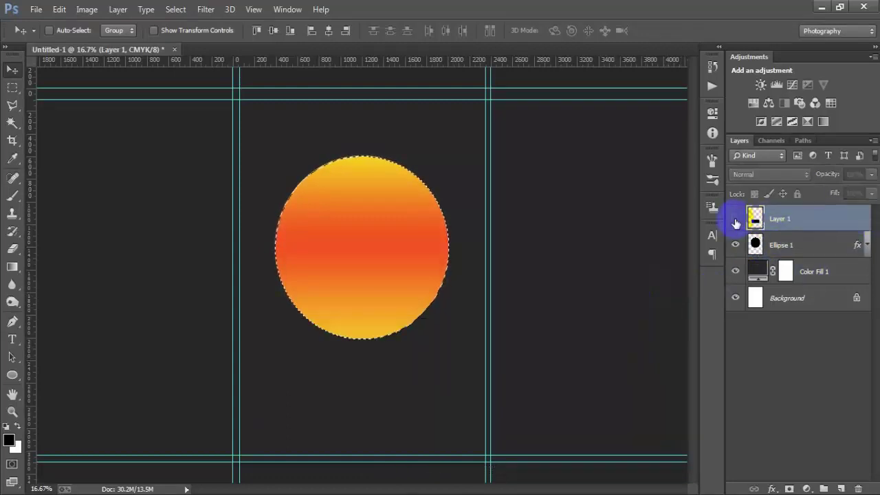
pyautogui.click(735, 219)
pyautogui.click(735, 219)
pyautogui.click(736, 219)
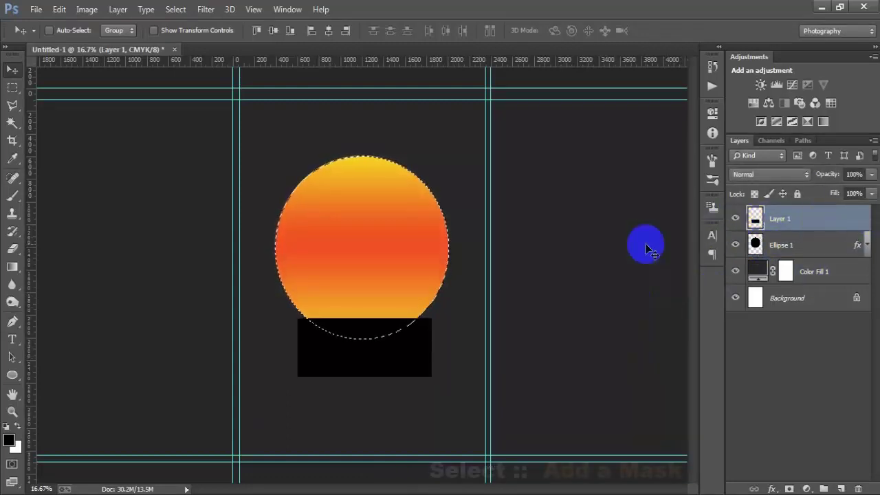
pyautogui.click(790, 488)
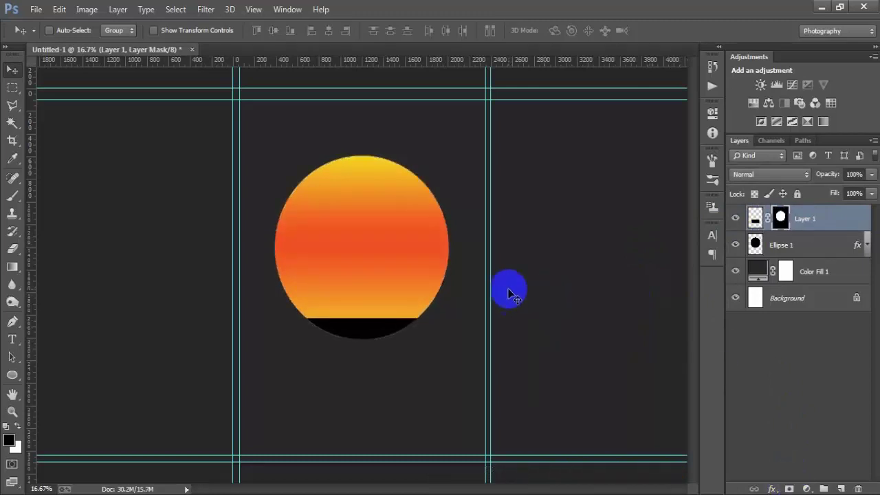
pyautogui.rightClick(783, 219)
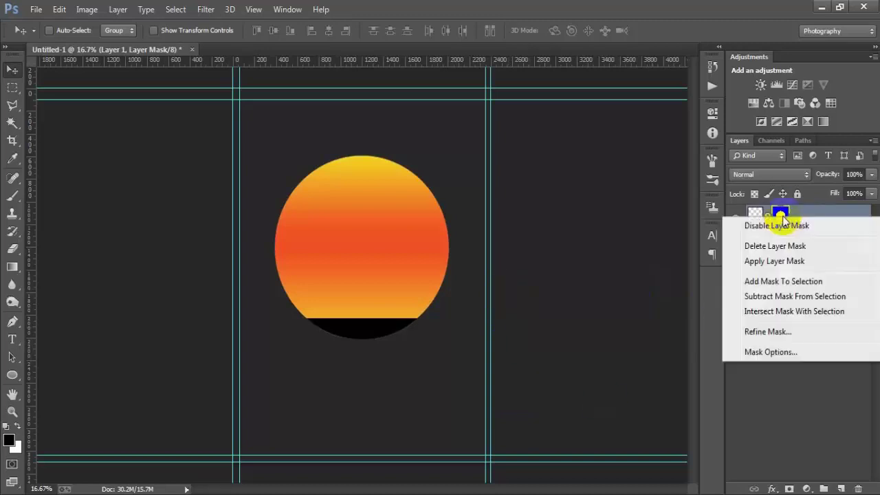
pyautogui.click(752, 258)
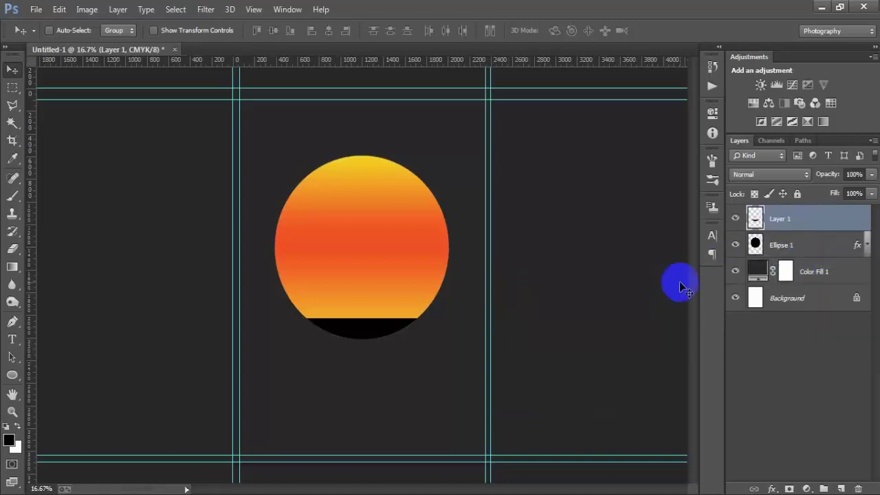
# - Place the surfer silhouette file 0000 1 (1) into the design as a linked image
pyautogui.click(33, 11)
pyautogui.click(92, 221)
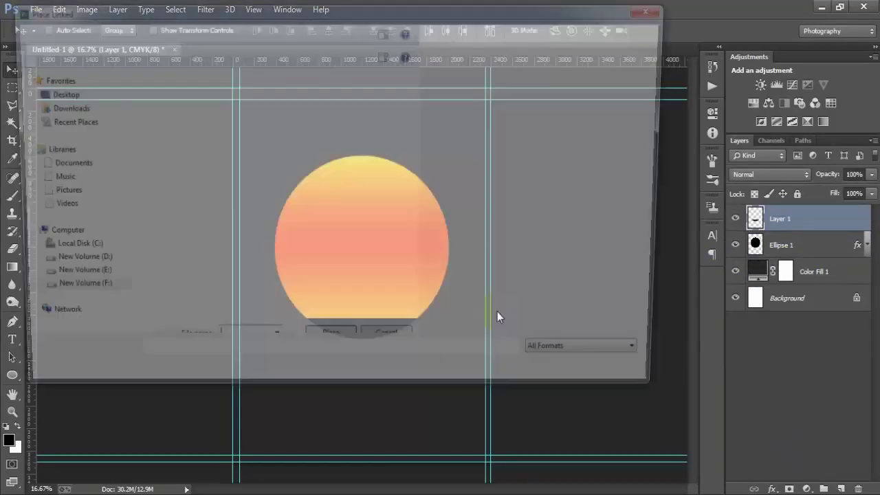
pyautogui.click(465, 103)
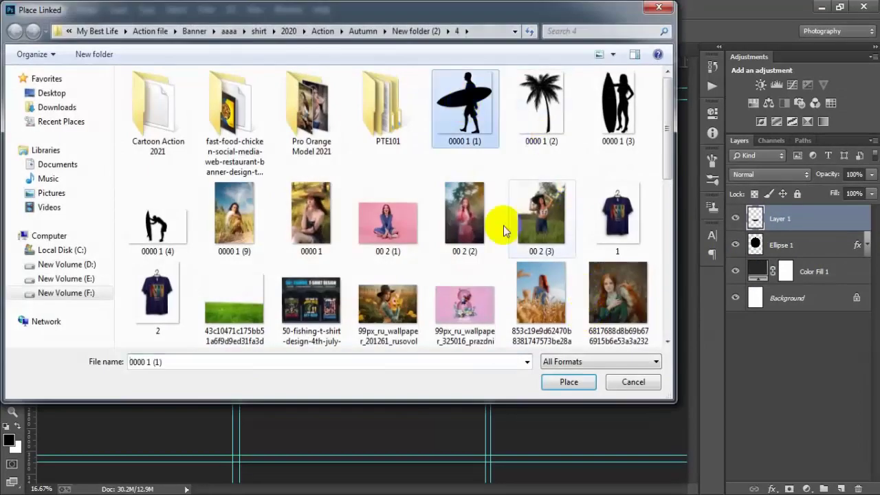
pyautogui.click(570, 384)
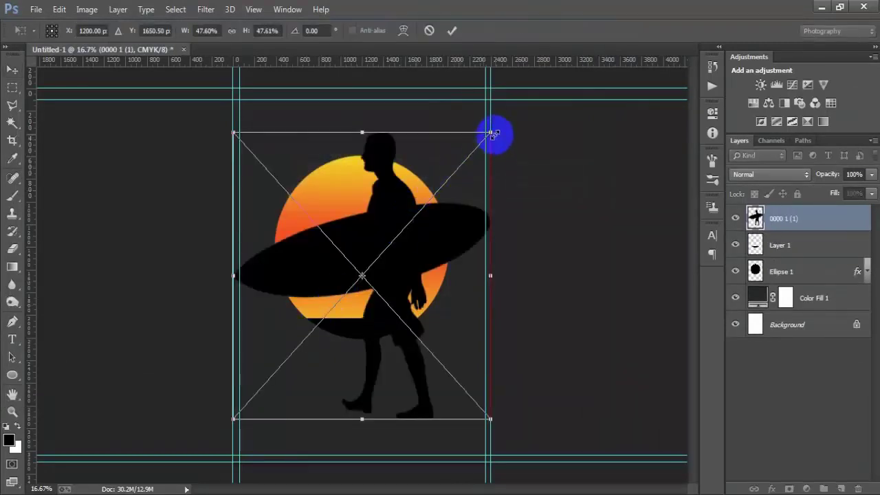
# - Scale the placed surfer down, stand him on the left part of the circle's black base and commit the placement
pyautogui.moveTo(493, 134); pyautogui.dragTo(401, 233)
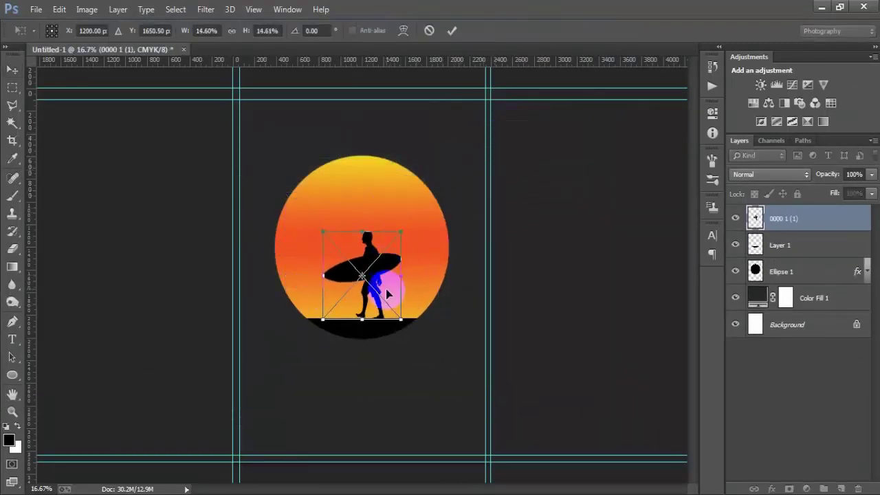
pyautogui.moveTo(387, 294); pyautogui.dragTo(345, 293)
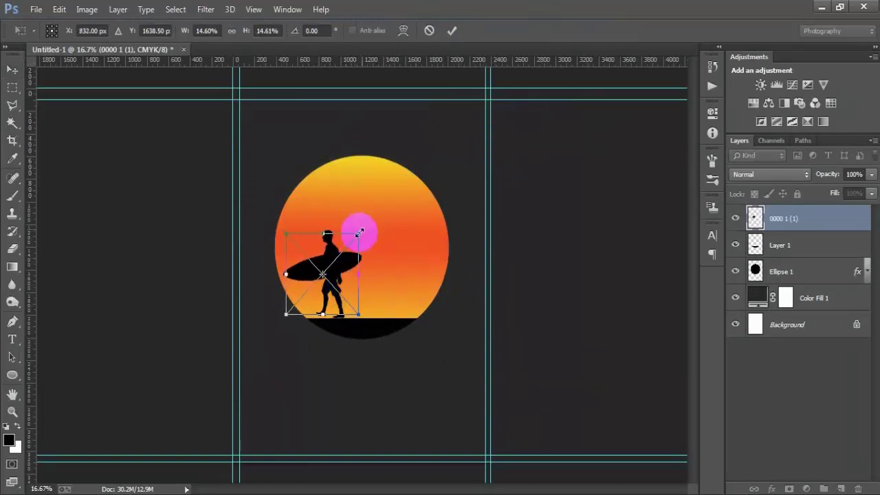
pyautogui.moveTo(358, 234); pyautogui.dragTo(347, 246)
pyautogui.moveTo(337, 282); pyautogui.dragTo(338, 297)
pyautogui.click(452, 31)
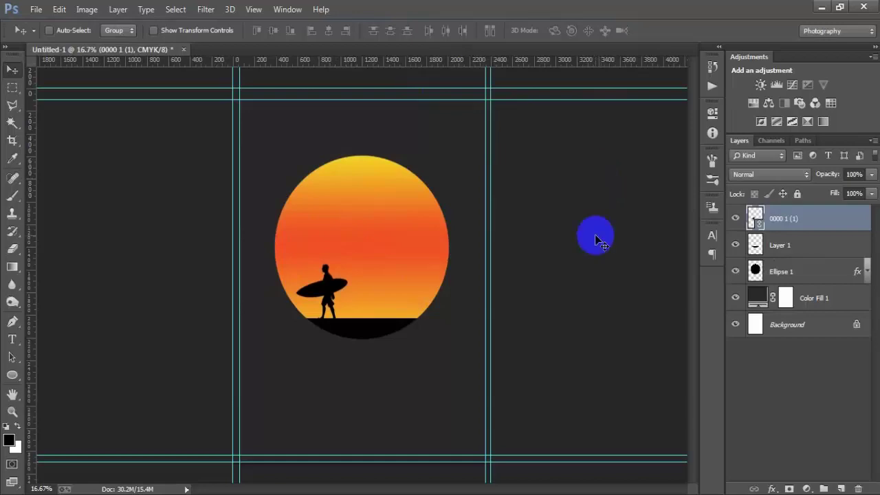
# - Place the linked image 0000 1 (3), the woman with a surfboard, at 100% in the centre of the canvas
pyautogui.click(44, 49)
pyautogui.click(36, 10)
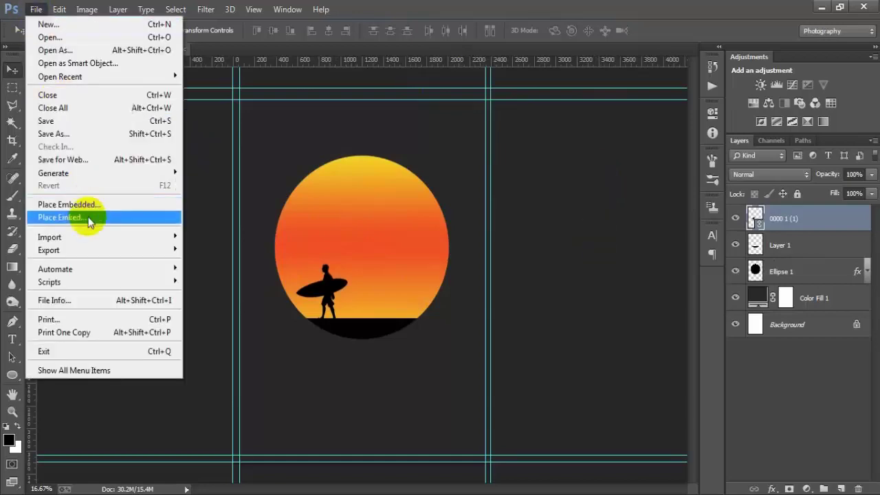
pyautogui.click(131, 161)
pyautogui.click(608, 117)
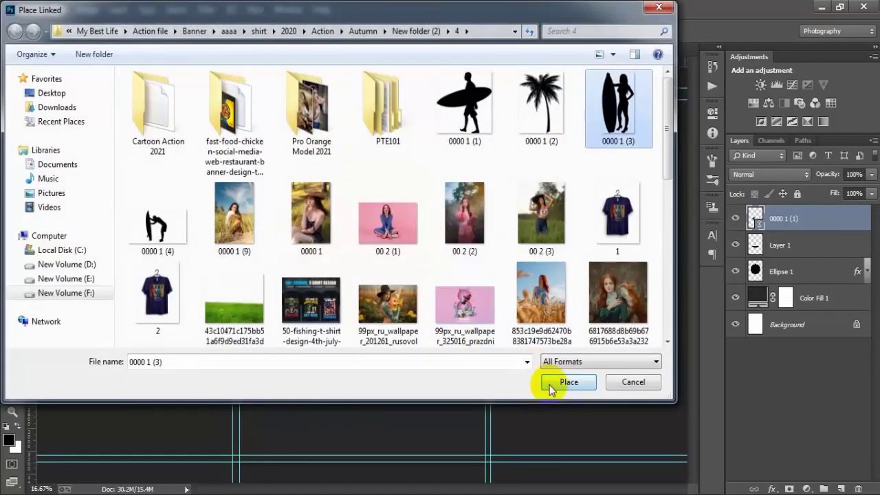
pyautogui.click(553, 383)
pyautogui.click(452, 31)
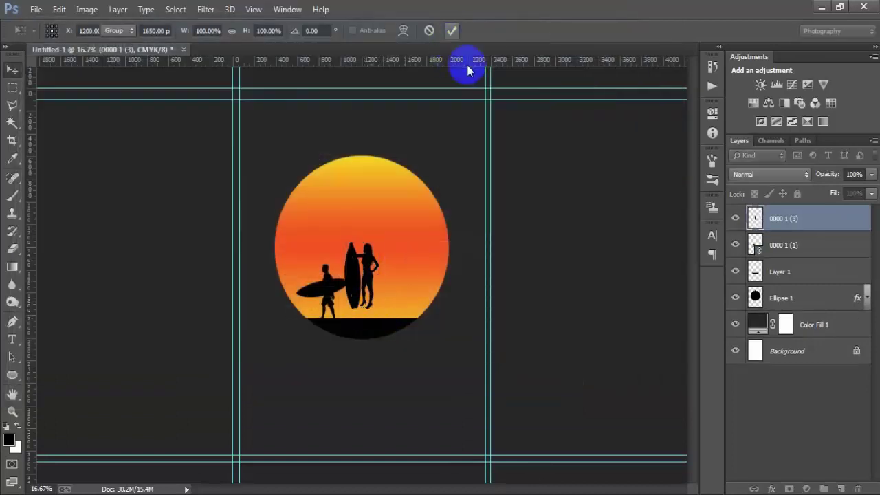
# - Nudge the 0000 1 (3) silhouette down onto the black base and slightly right, to about X 1236, Y 1776 px
pyautogui.hotkey('shift', 'Down')
pyautogui.hotkey('shift', 'Down')
pyautogui.hotkey('shift', 'Down')
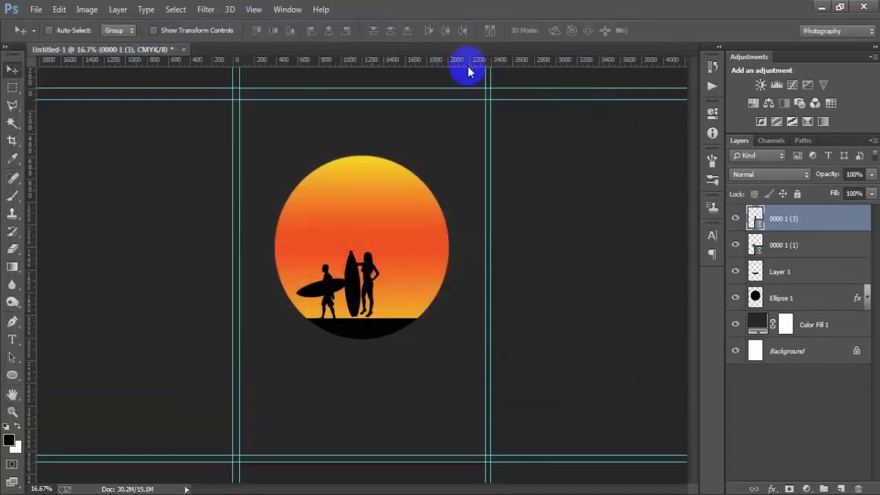
pyautogui.hotkey('shift', 'Down')
pyautogui.hotkey('shift', 'Down')
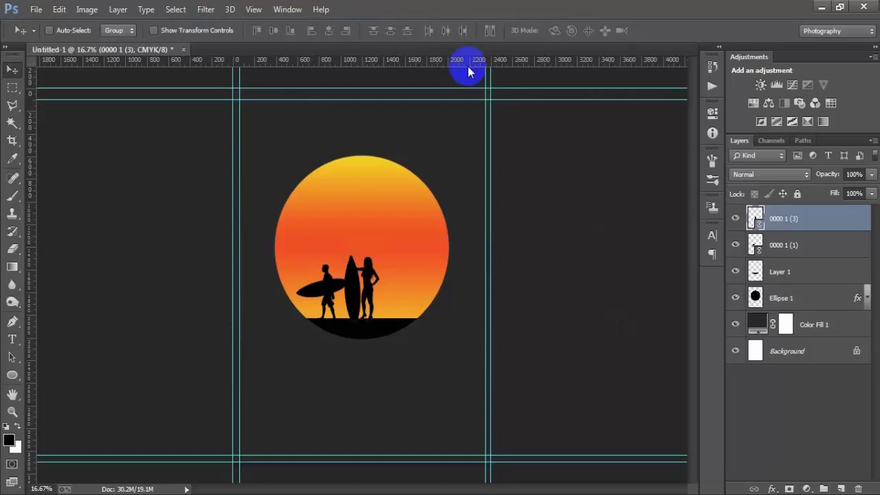
pyautogui.hotkey('shift', 'Right')
pyautogui.hotkey('shift', 'Right')
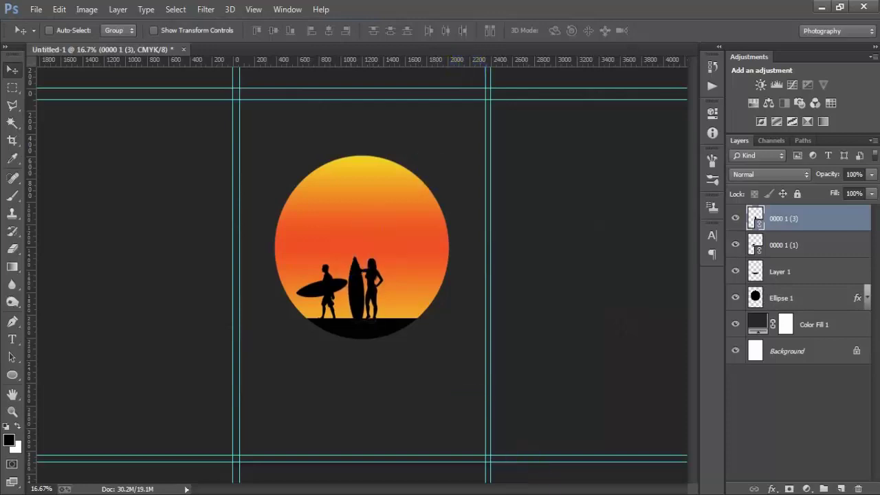
# - Scale the 0000 1 (3) silhouette down slightly so its feet rest on the black base, and apply the transform
pyautogui.click(415, 303)
pyautogui.hotkey('ctrl', 't')
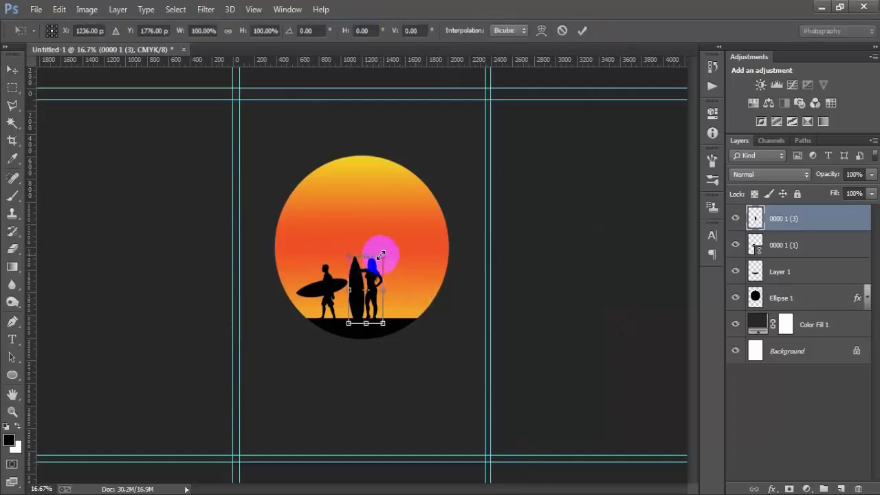
pyautogui.moveTo(382, 254); pyautogui.dragTo(380, 263)
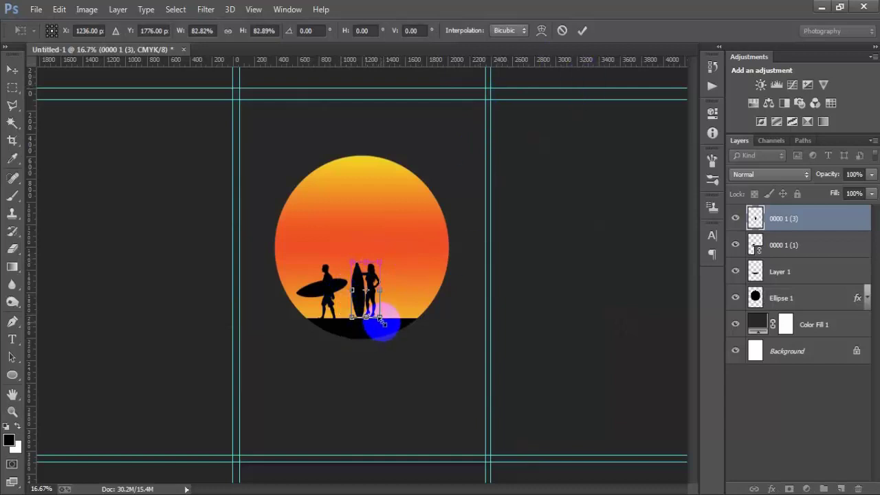
pyautogui.moveTo(383, 323); pyautogui.dragTo(385, 325)
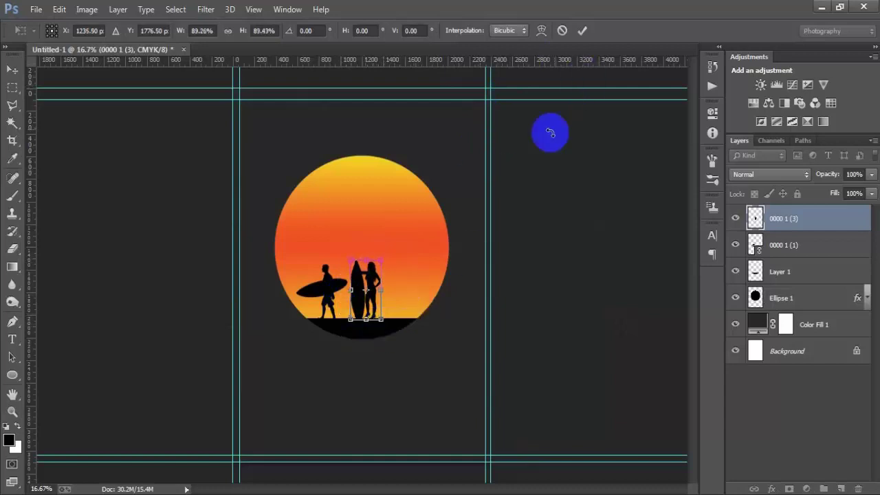
pyautogui.click(582, 31)
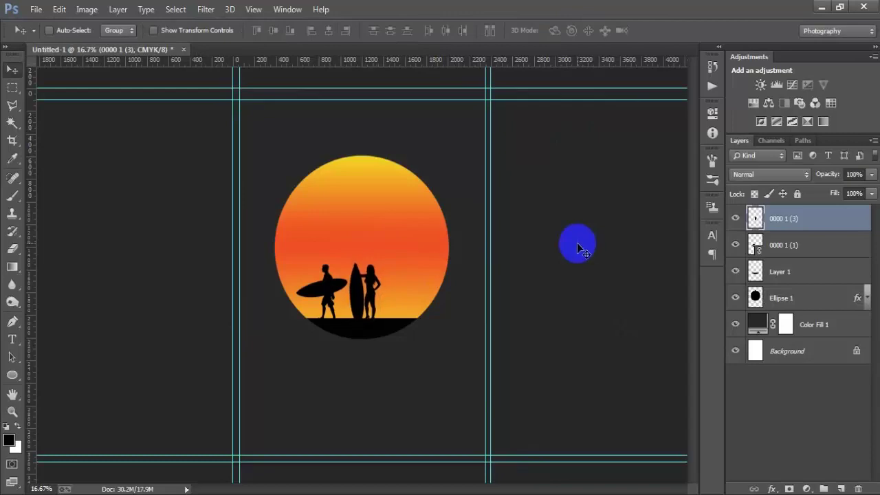
# - Place the bending surfer file 0000 1 (4) as a linked image and flip it horizontally
pyautogui.click(35, 10)
pyautogui.click(94, 218)
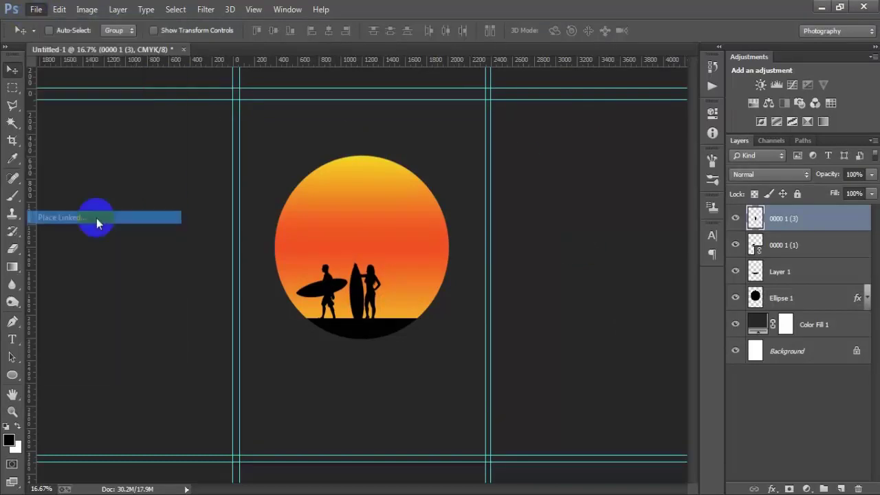
pyautogui.click(157, 224)
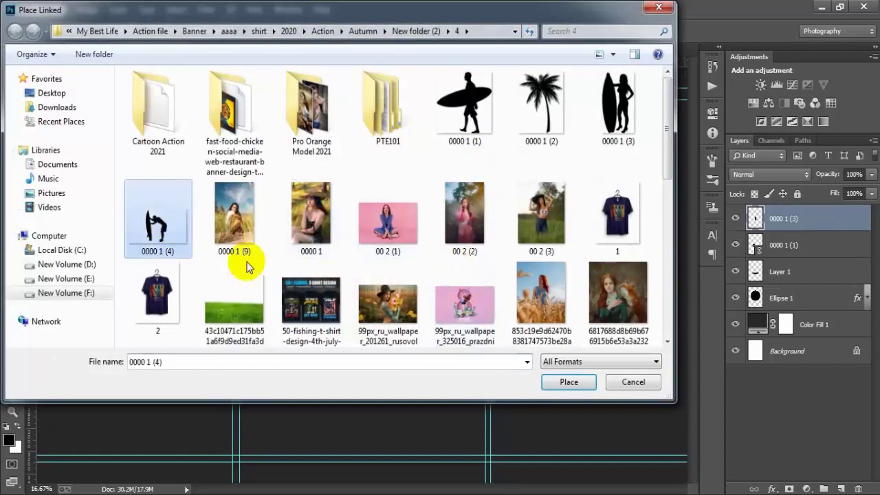
pyautogui.click(563, 381)
pyautogui.rightClick(387, 272)
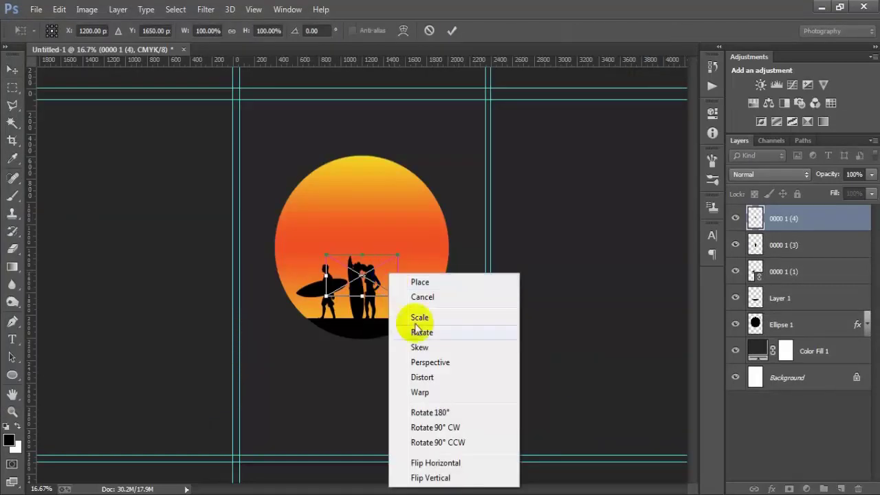
pyautogui.click(440, 463)
# - Enlarge the flipped surfer, stand him on the right part of the black base and commit the placement
pyautogui.moveTo(397, 295); pyautogui.dragTo(444, 324)
pyautogui.moveTo(425, 296); pyautogui.dragTo(428, 292)
pyautogui.click(451, 32)
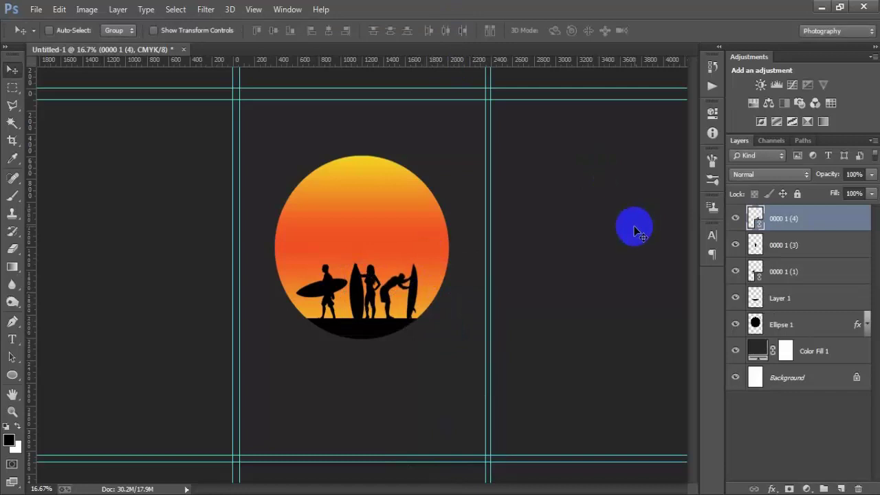
# - Select the layers 0000 1 (4), 0000 1 (3) and 0000 1 (1) and distribute their horizontal centres evenly
pyautogui.click(828, 253)
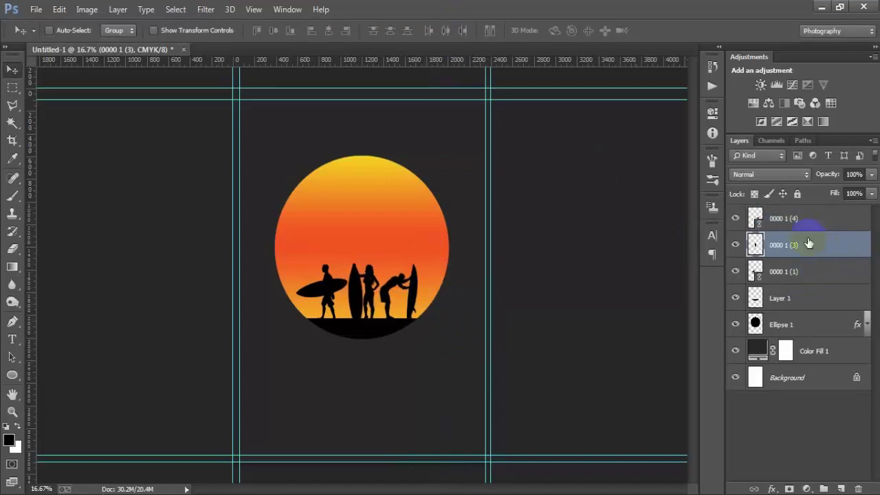
pyautogui.click(801, 219)
pyautogui.keyDown('shift'); pyautogui.click(798, 271); pyautogui.keyUp('shift')
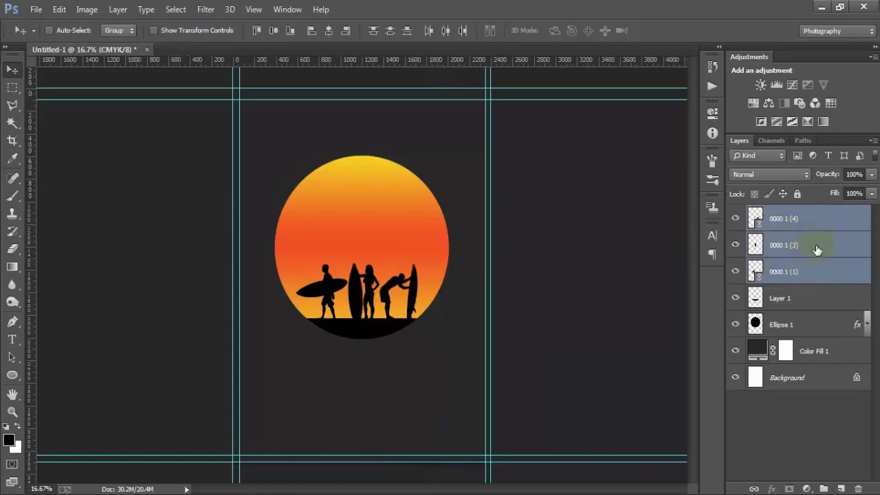
pyautogui.click(445, 31)
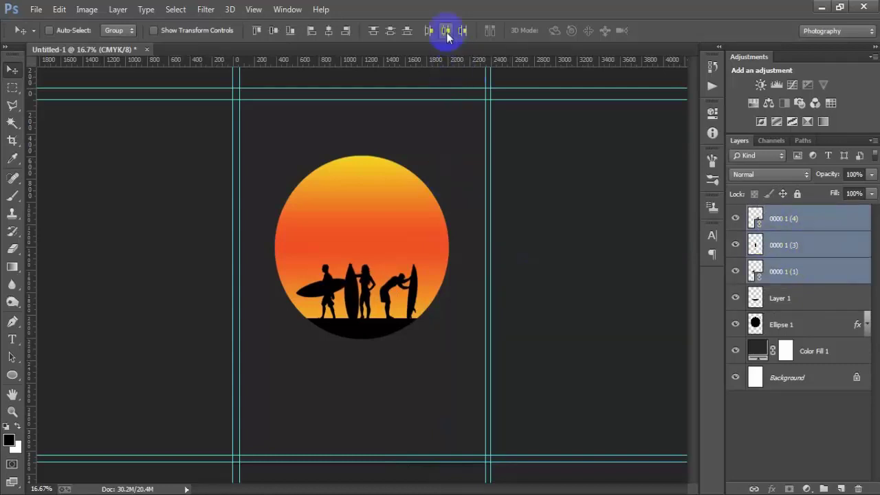
# - Nudge the middle silhouette, 0000 1 (3), slightly right to even out the gaps between the figures by eye
pyautogui.click(791, 249)
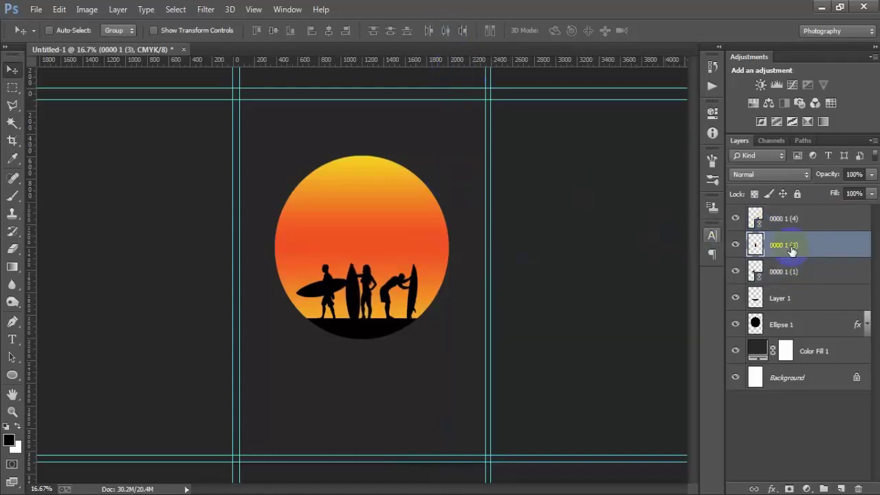
pyautogui.hotkey('shift', 'Right')
pyautogui.hotkey('shift', 'Right')
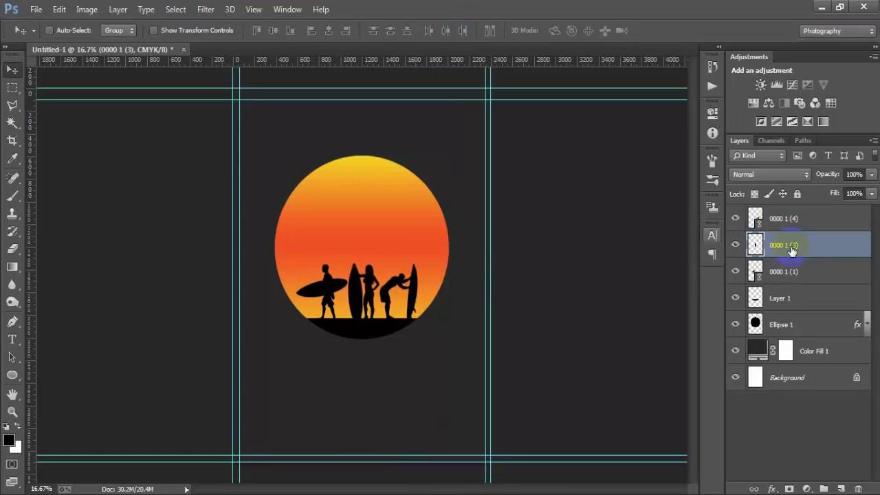
# - Select the three surfer layers 0000 1 (4), 0000 1 (3) and 0000 1 (1) and scale them together to about 96% around their centre
pyautogui.keyDown('ctrl'); pyautogui.click(784, 219); pyautogui.keyUp('ctrl')
pyautogui.keyDown('ctrl'); pyautogui.click(786, 272); pyautogui.keyUp('ctrl')
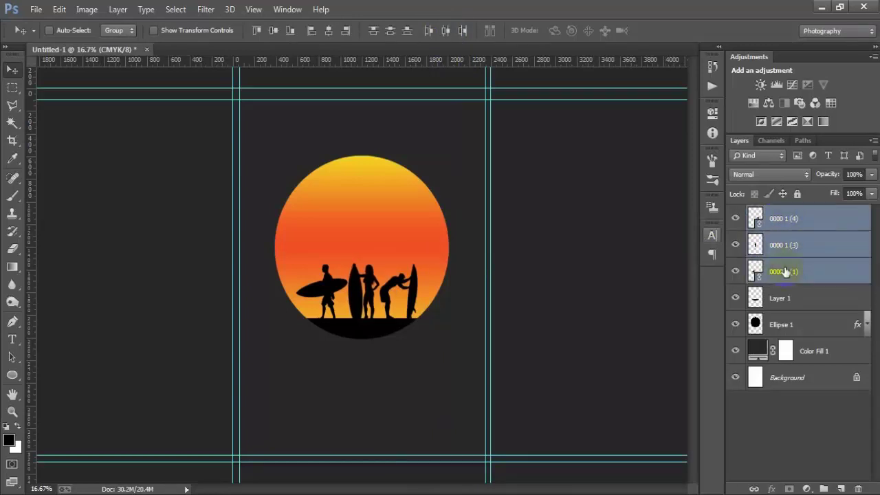
pyautogui.hotkey('ctrl', 't')
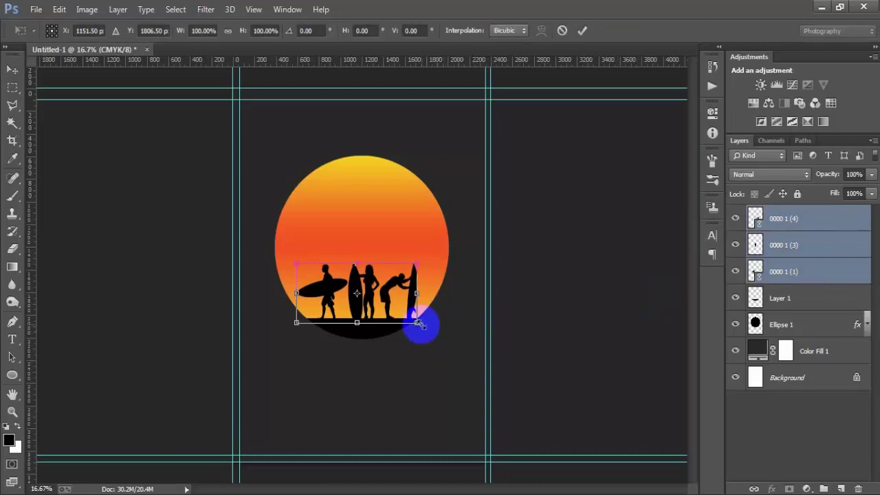
pyautogui.moveTo(417, 323); pyautogui.dragTo(415, 321)
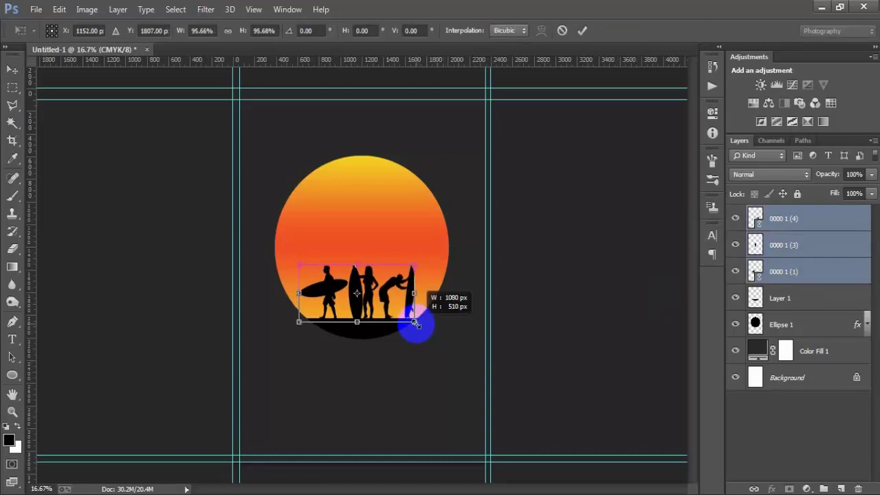
pyautogui.click(581, 30)
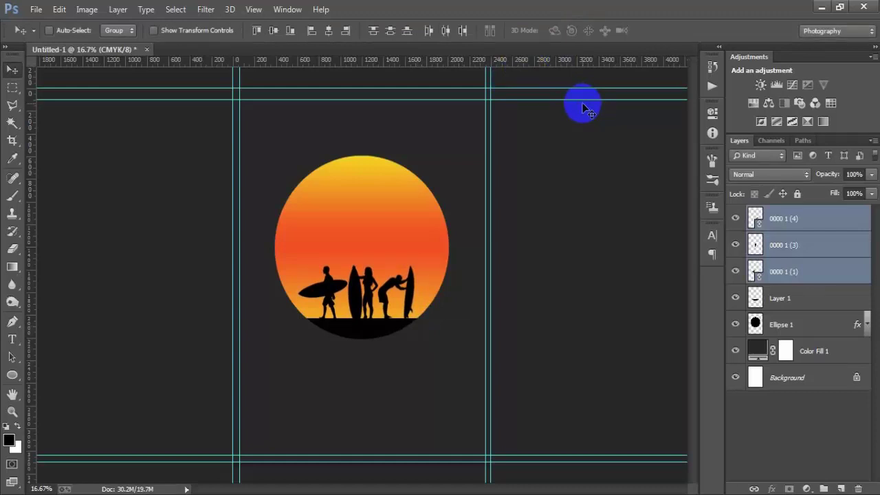
# - Nudge the surfer carrying his board, layer 0000 1 (1), very slightly left
pyautogui.click(823, 227)
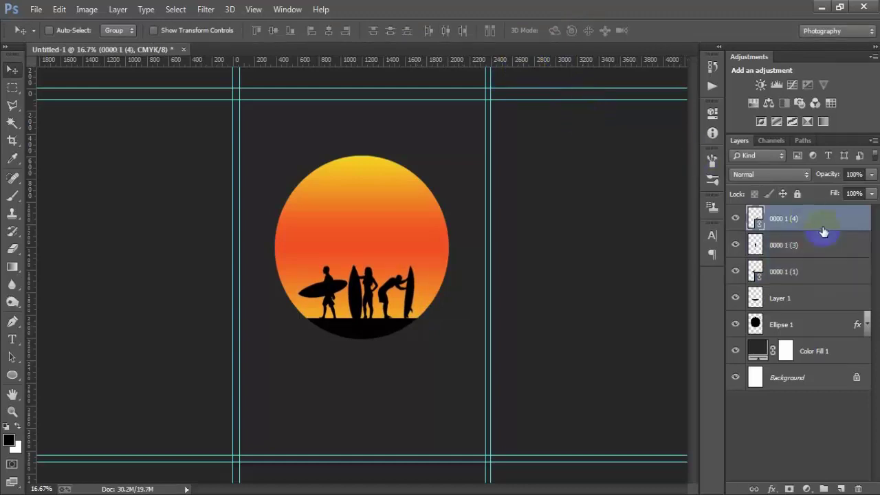
pyautogui.click(814, 255)
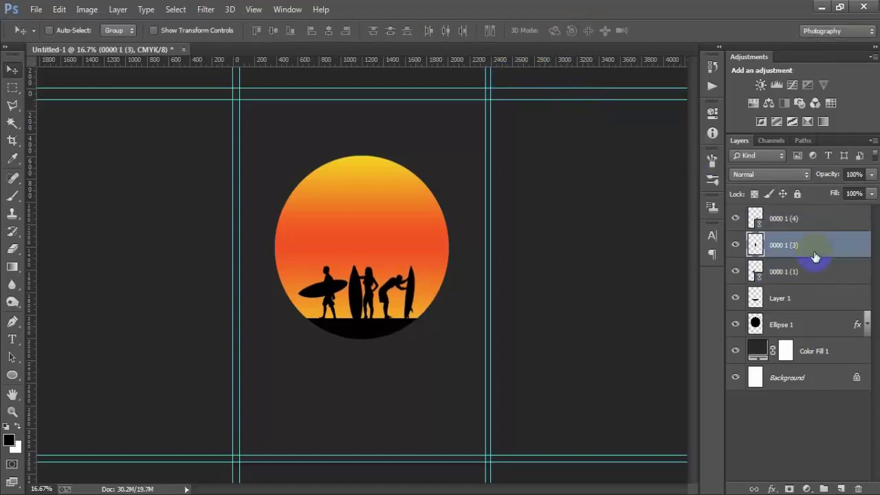
pyautogui.click(815, 281)
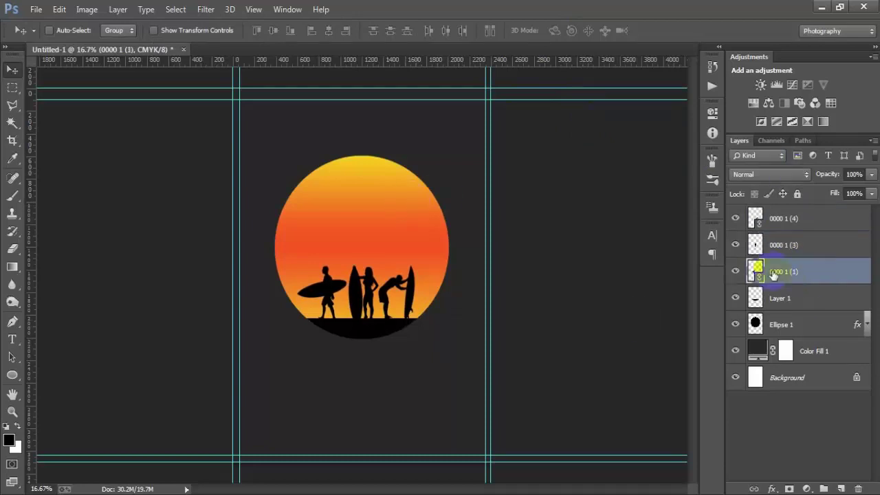
# - Place the palm tree file 0000 1 (2) as a linked image above layer 0000 1 (4)
pyautogui.click(805, 220)
pyautogui.click(35, 9)
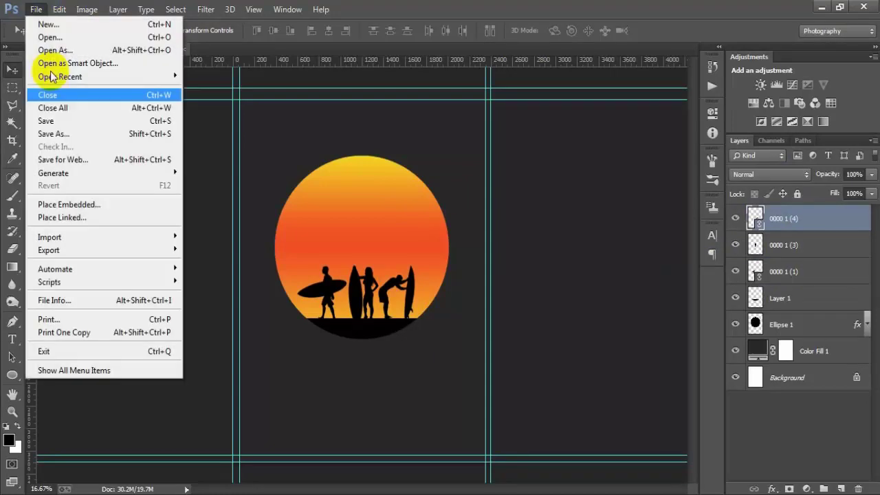
pyautogui.click(148, 163)
pyautogui.click(537, 141)
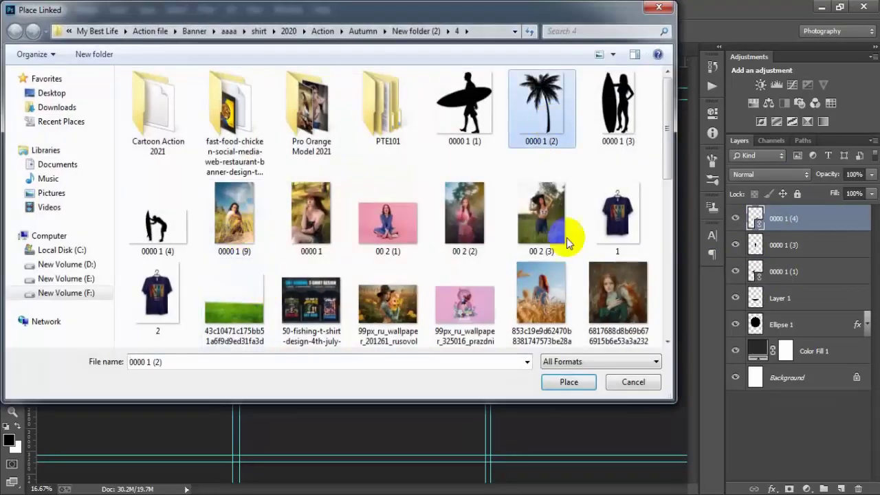
pyautogui.click(569, 382)
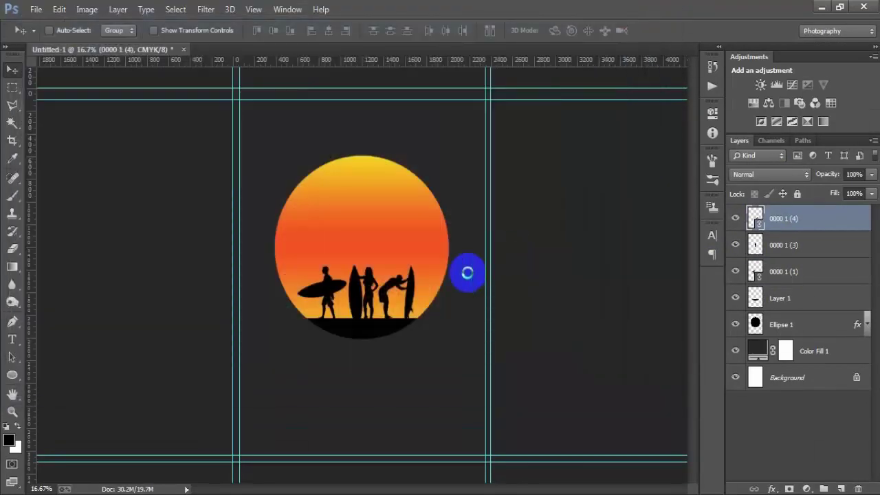
# - Scale the palm tree to about 7%, move it over the circle's right side and tilt it to about -11°
pyautogui.moveTo(489, 452); pyautogui.dragTo(445, 305)
pyautogui.moveTo(450, 340); pyautogui.dragTo(460, 308)
pyautogui.moveTo(436, 258)
pyautogui.mouseDown()
pyautogui.moveTo(437, 246)
pyautogui.moveTo(441, 253)
pyautogui.mouseUp()
pyautogui.moveTo(467, 297); pyautogui.dragTo(491, 328)
# - Shift the palm slightly left onto the black base, tilt it to about -12°, commit, and compare the design with it hidden and shown
pyautogui.press('Left')
pyautogui.press('Left')
pyautogui.press('Left')
pyautogui.press('Left')
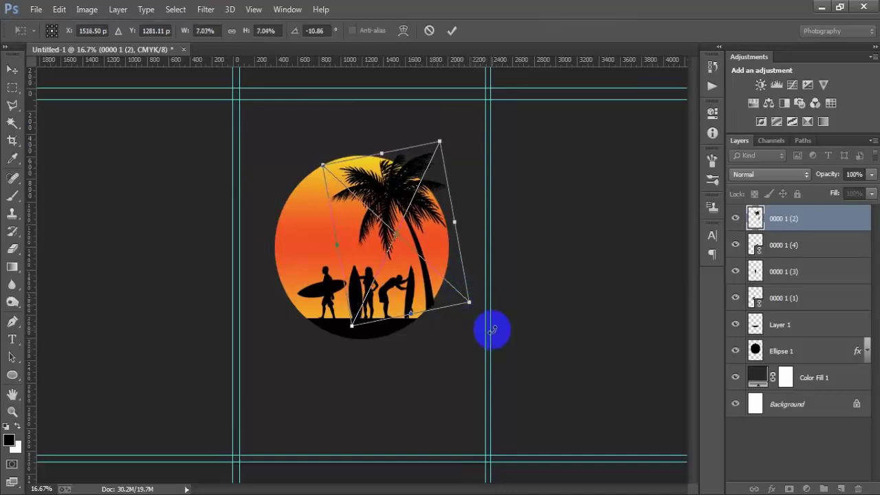
pyautogui.press('Up')
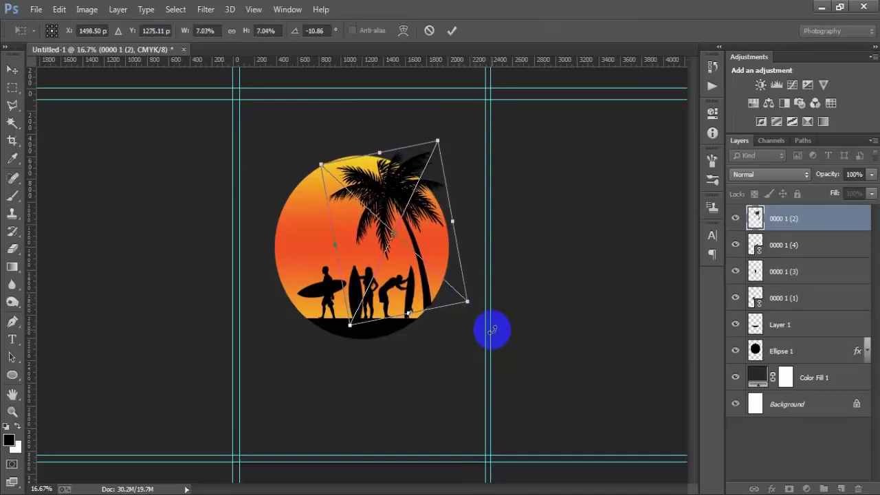
pyautogui.press('Down')
pyautogui.press('Down')
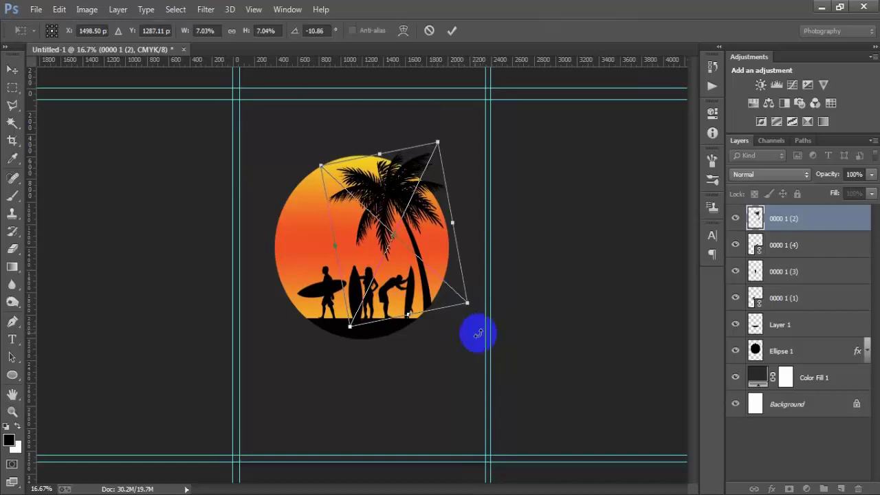
pyautogui.moveTo(473, 332); pyautogui.dragTo(472, 335)
pyautogui.click(452, 30)
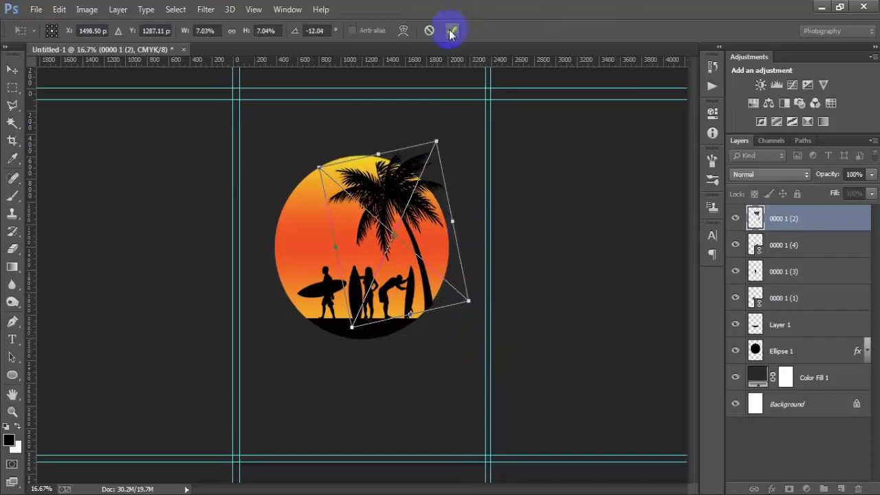
pyautogui.click(736, 218)
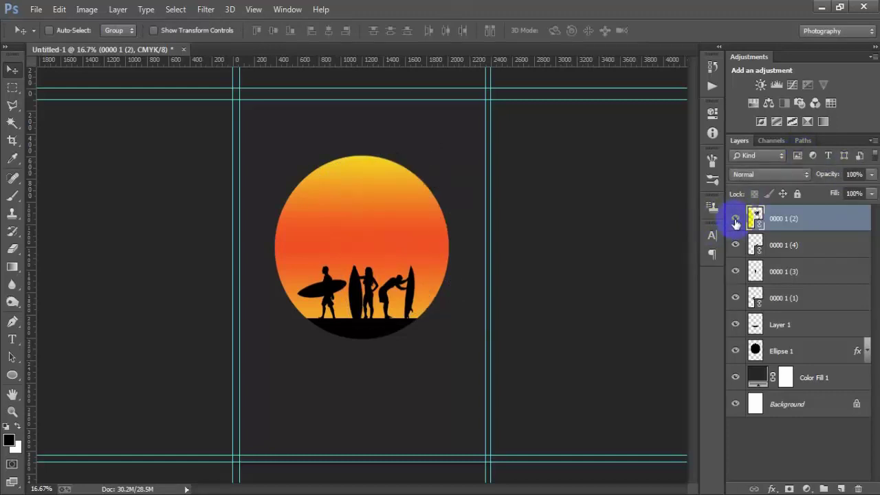
pyautogui.click(735, 219)
pyautogui.click(735, 218)
pyautogui.click(736, 219)
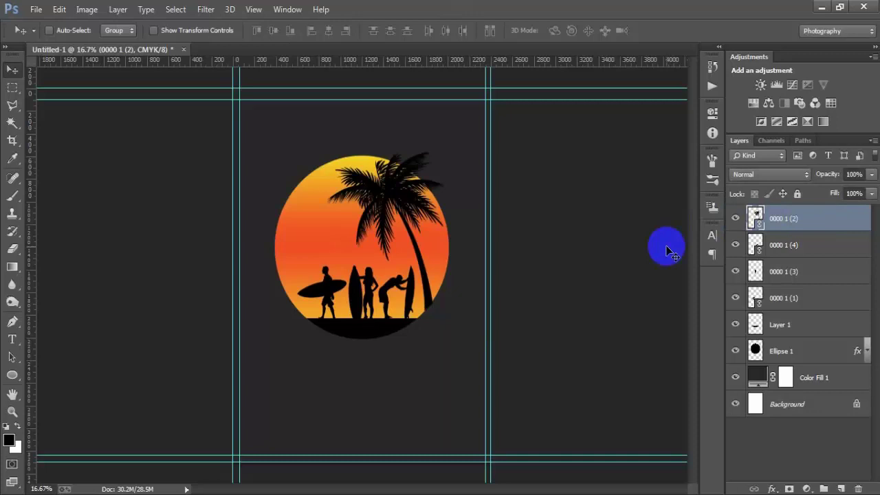
# - Duplicate the palm tree towards the left side of the circle and flip the copy horizontally
pyautogui.keyDown('alt'); pyautogui.moveTo(436, 200); pyautogui.dragTo(324, 237); pyautogui.keyUp('alt')
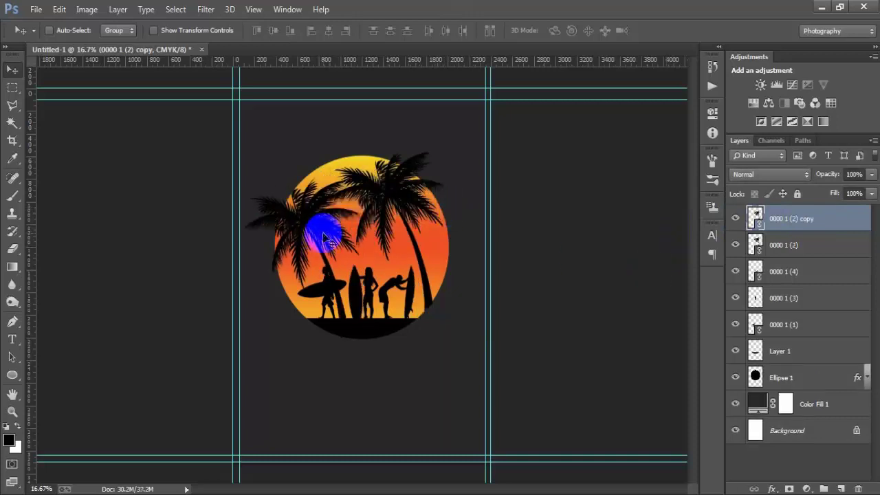
pyautogui.hotkey('ctrl', 't')
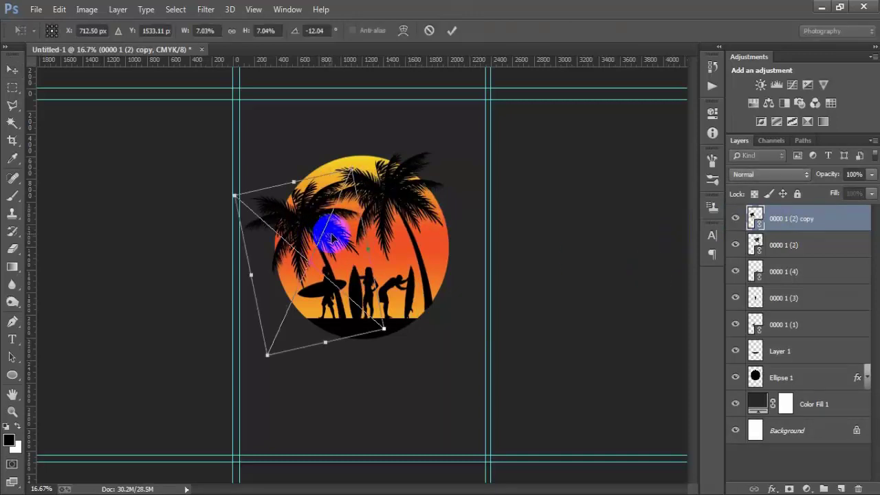
pyautogui.rightClick(331, 237)
pyautogui.click(419, 426)
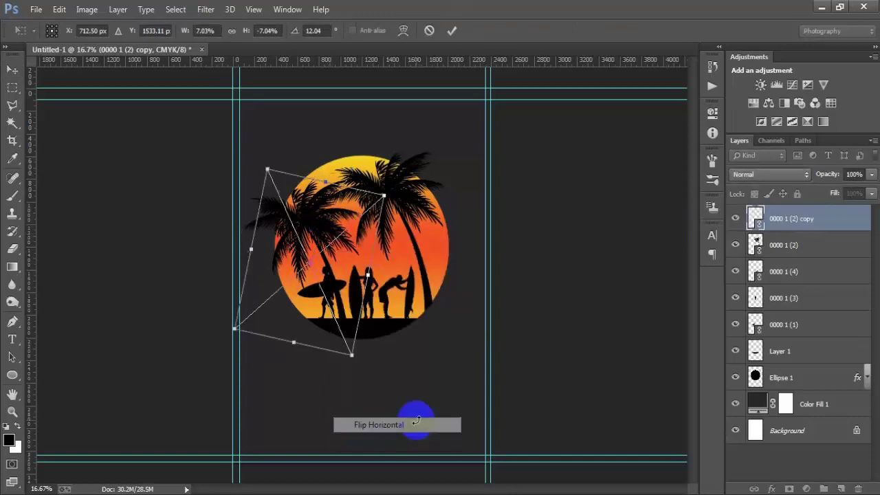
# - Position the flipped palm with its trunk on the left end of the black base, scale it to about 6.9% and commit
pyautogui.moveTo(350, 275); pyautogui.dragTo(370, 248)
pyautogui.hotkey('shift', 'Right')
pyautogui.hotkey('shift', 'Right')
pyautogui.hotkey('shift', 'Right')
pyautogui.hotkey('shift', 'Right')
pyautogui.hotkey('shift', 'Right')
pyautogui.hotkey('shift', 'Right')
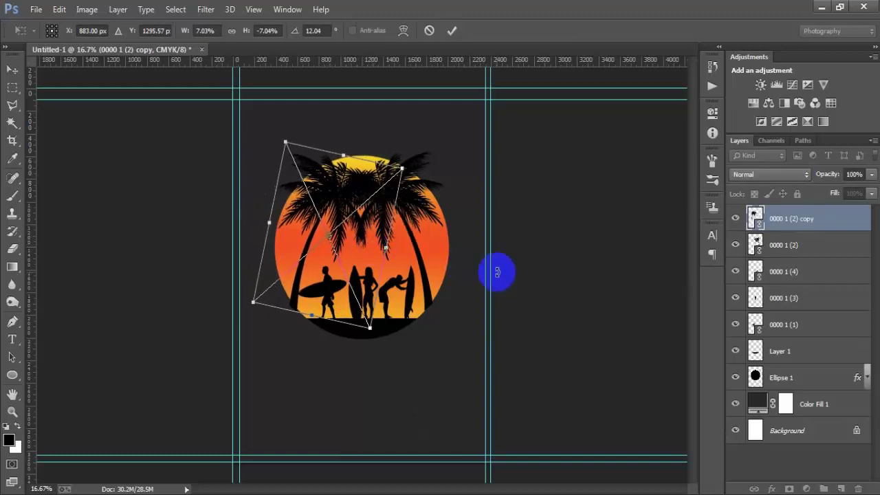
pyautogui.press('Right')
pyautogui.press('Right')
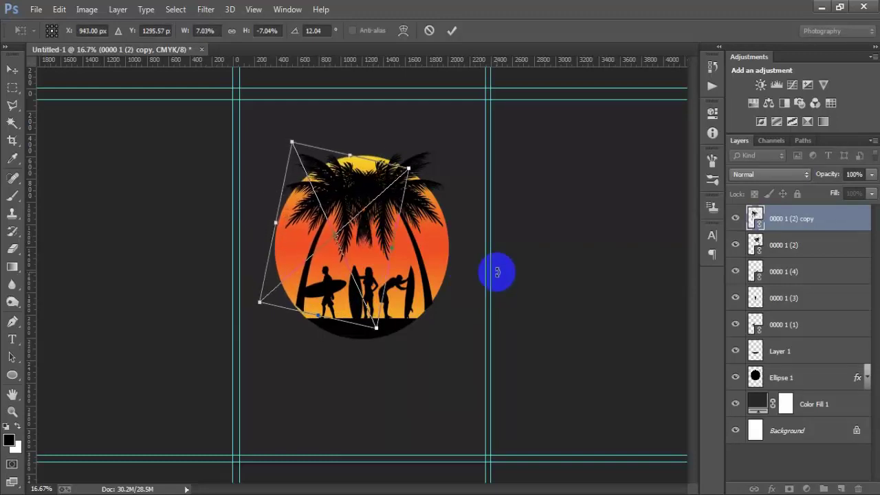
pyautogui.moveTo(316, 245); pyautogui.dragTo(318, 251)
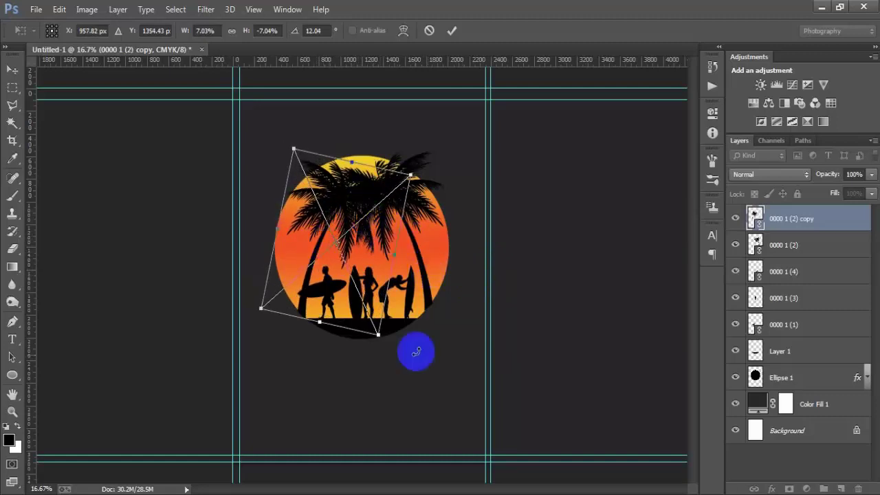
pyautogui.moveTo(377, 337)
pyautogui.mouseDown()
pyautogui.moveTo(383, 343)
pyautogui.moveTo(375, 333)
pyautogui.mouseUp()
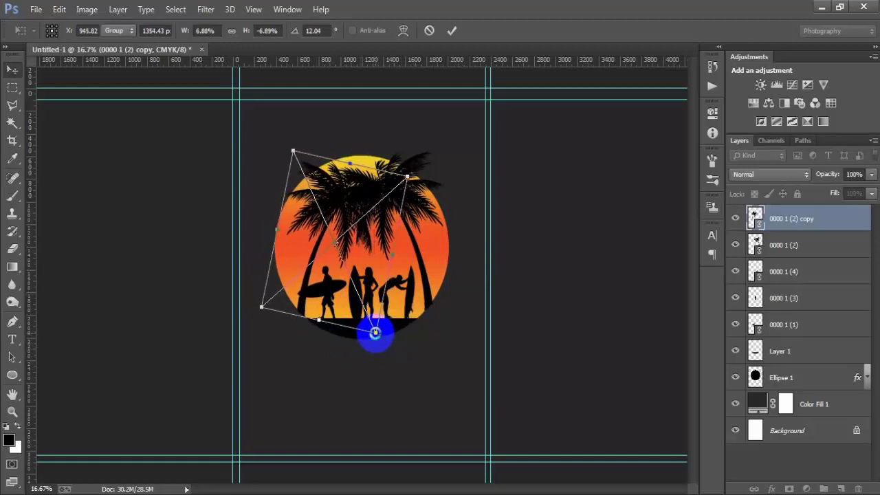
pyautogui.press('Return')
# - Shrink the right palm, 0000 1 (2), to about 6%, move it to the circle's right edge and tilt it to about -15°
pyautogui.click(842, 250)
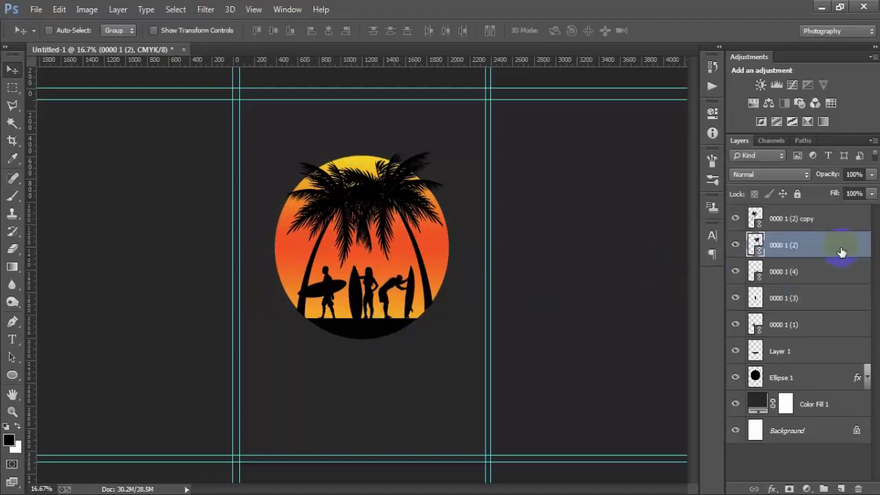
pyautogui.hotkey('ctrl', 't')
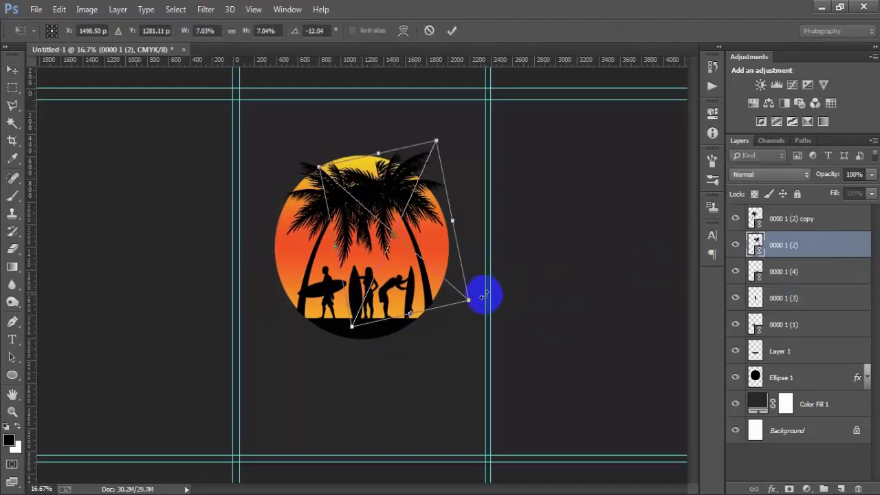
pyautogui.moveTo(470, 298); pyautogui.dragTo(456, 289)
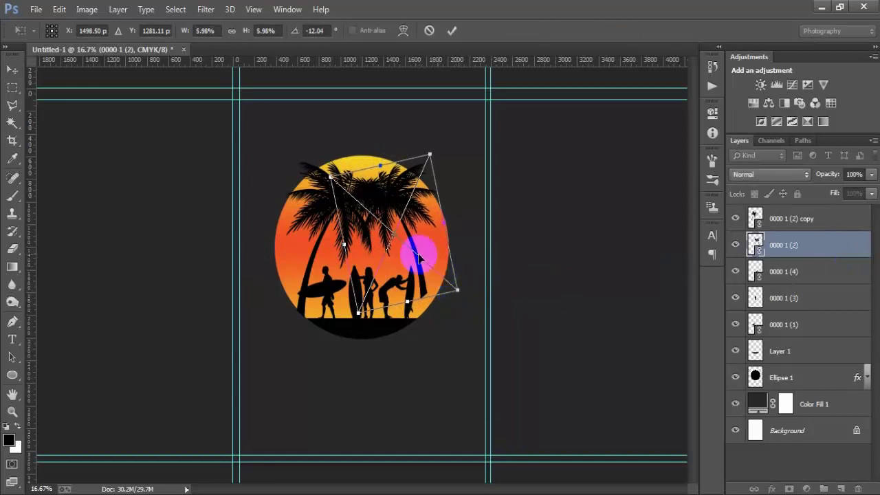
pyautogui.moveTo(416, 256)
pyautogui.mouseDown()
pyautogui.moveTo(424, 252)
pyautogui.moveTo(429, 263)
pyautogui.moveTo(424, 253)
pyautogui.mouseUp()
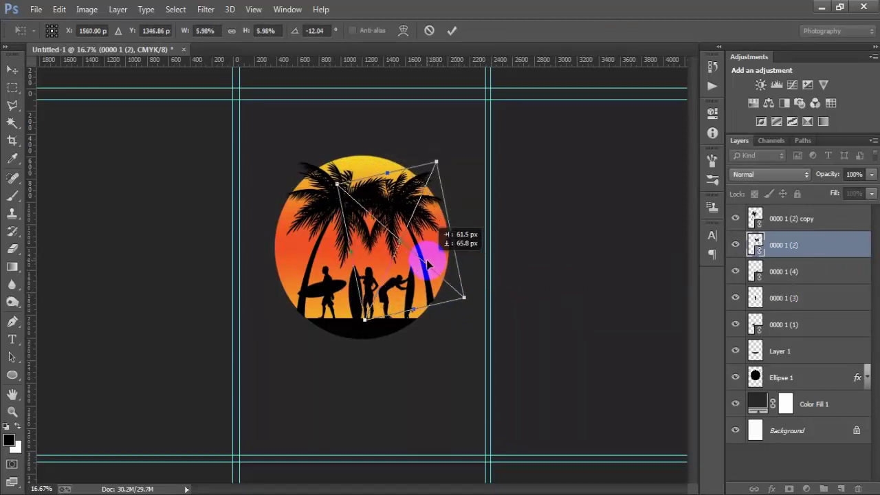
pyautogui.moveTo(460, 316); pyautogui.dragTo(471, 280)
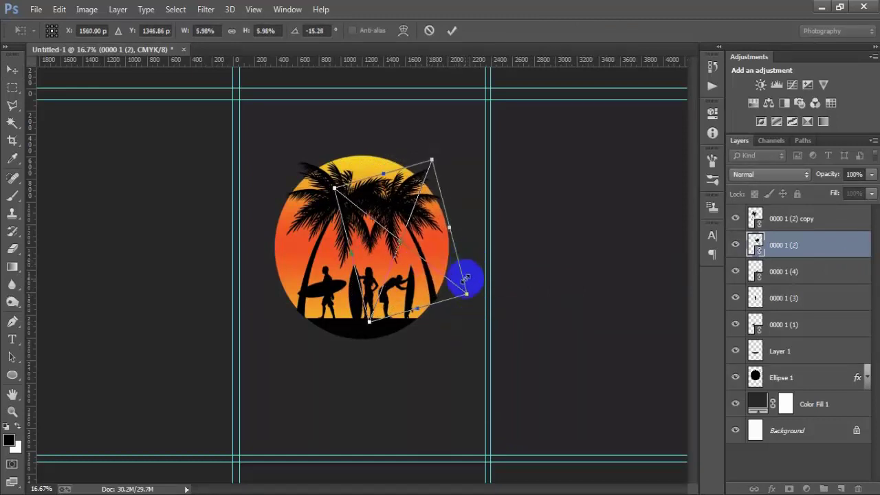
pyautogui.click(452, 31)
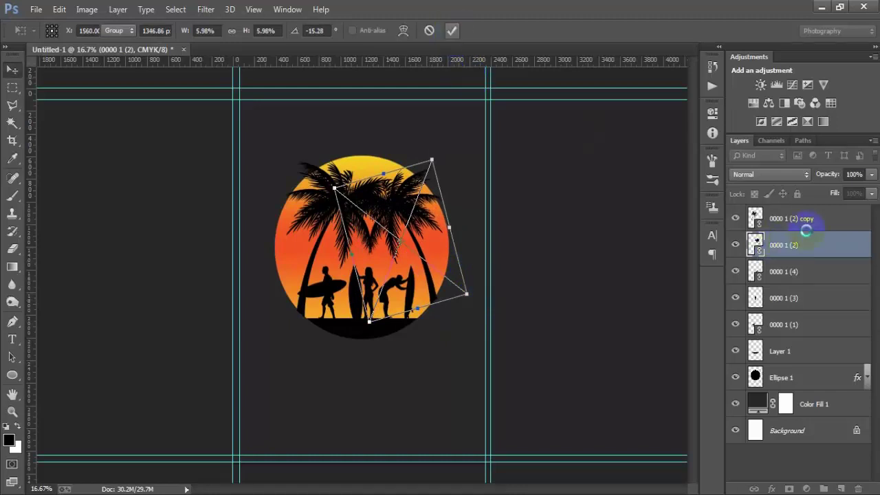
# - Enlarge the left palm, 0000 1 (2) copy, to about 7.1%, reposition it on the base's left end and rotate it to about 13.8°
pyautogui.click(806, 219)
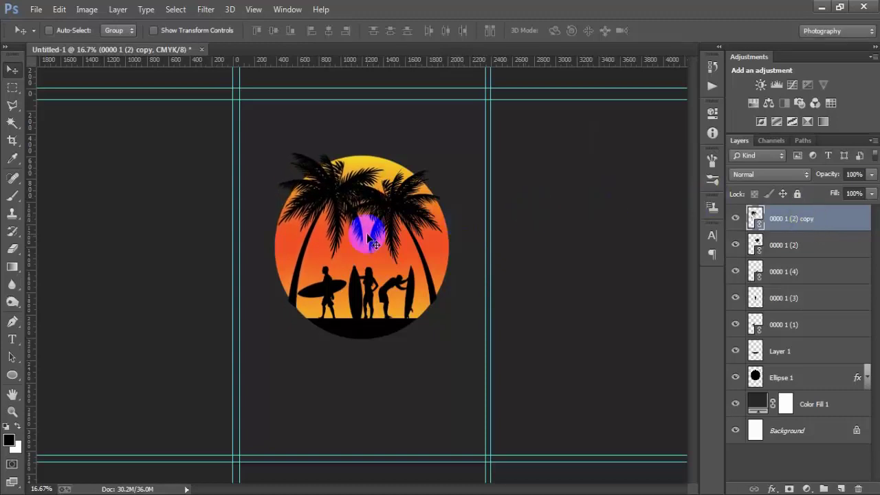
pyautogui.moveTo(295, 294); pyautogui.dragTo(301, 303)
pyautogui.hotkey('ctrl', 't')
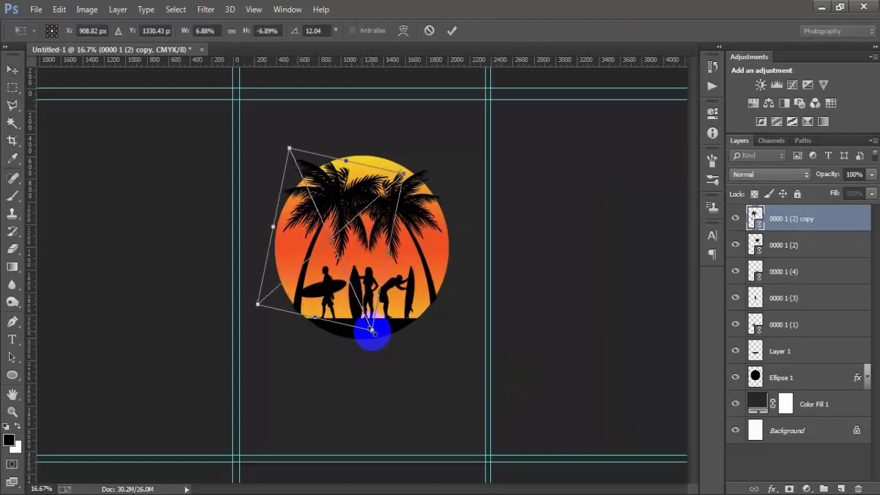
pyautogui.moveTo(367, 331); pyautogui.dragTo(372, 335)
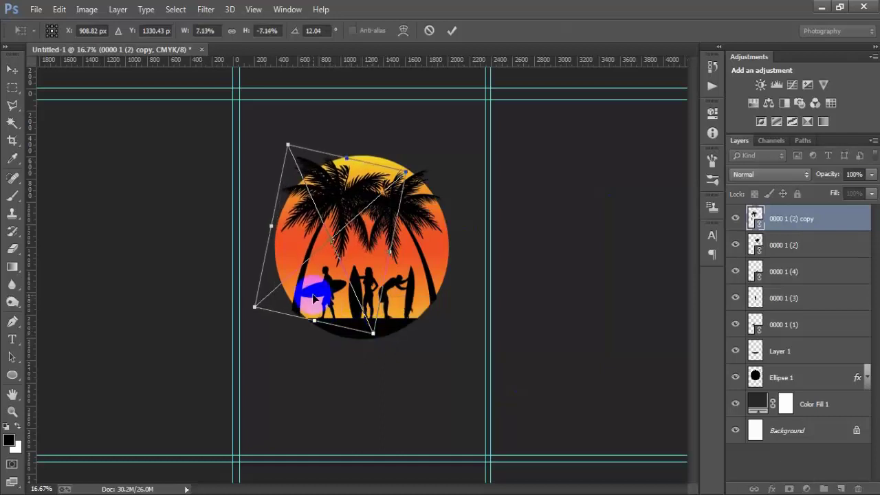
pyautogui.moveTo(309, 298); pyautogui.dragTo(315, 295)
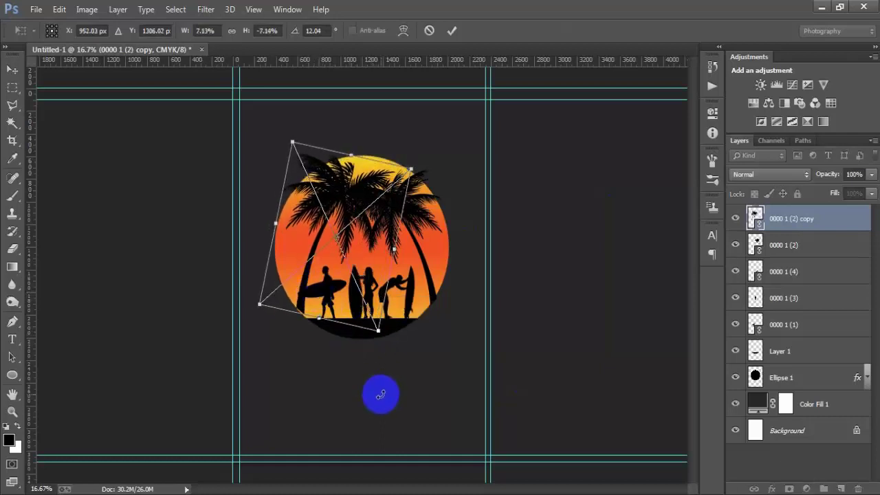
pyautogui.moveTo(381, 394); pyautogui.dragTo(379, 399)
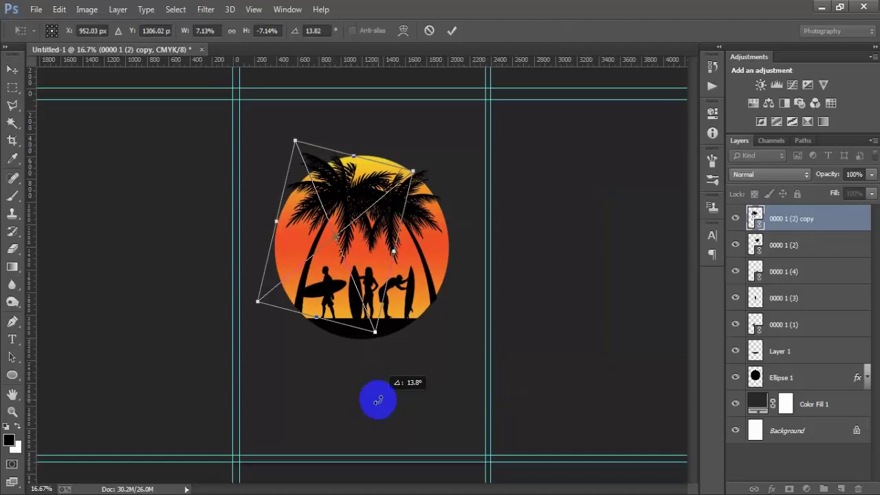
pyautogui.click(451, 30)
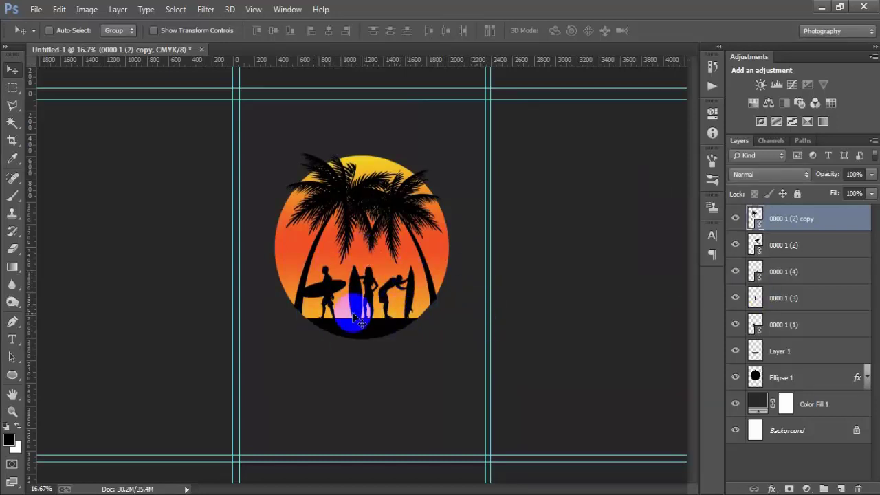
# - Check which layers hold the palms, the surfers and the black ground, from 0000 1 (2) copy down to Layer 1
pyautogui.click(794, 327)
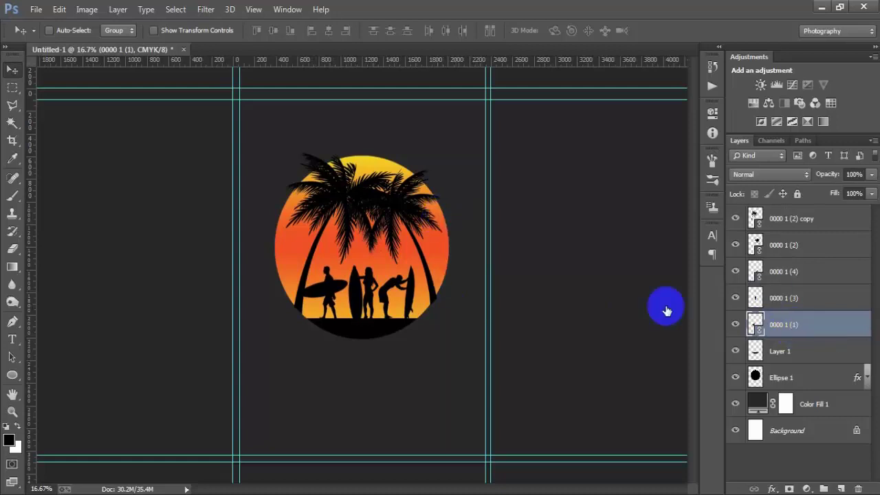
pyautogui.click(808, 223)
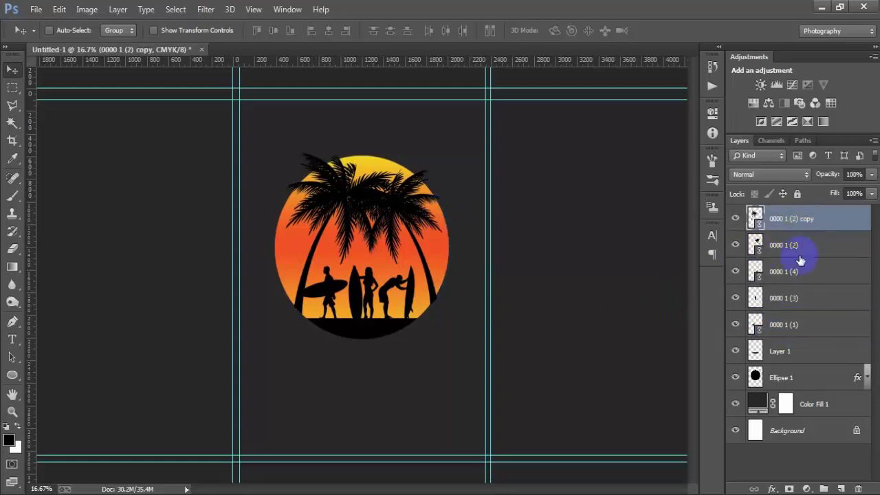
pyautogui.keyDown('shift'); pyautogui.click(796, 354); pyautogui.keyUp('shift')
pyautogui.click(736, 352)
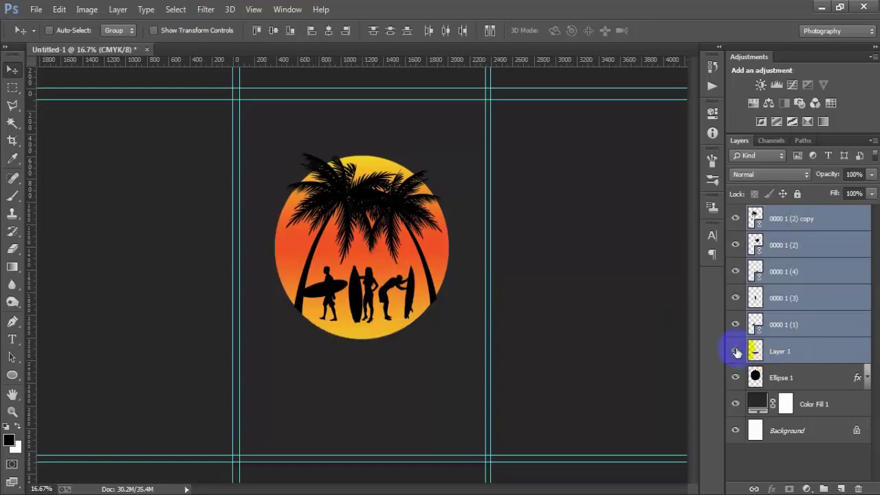
pyautogui.click(736, 352)
pyautogui.click(782, 272)
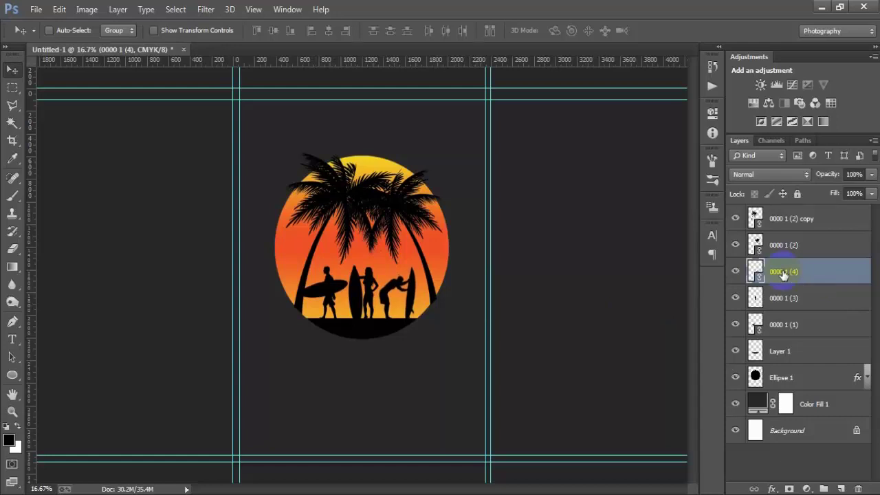
pyautogui.click(785, 305)
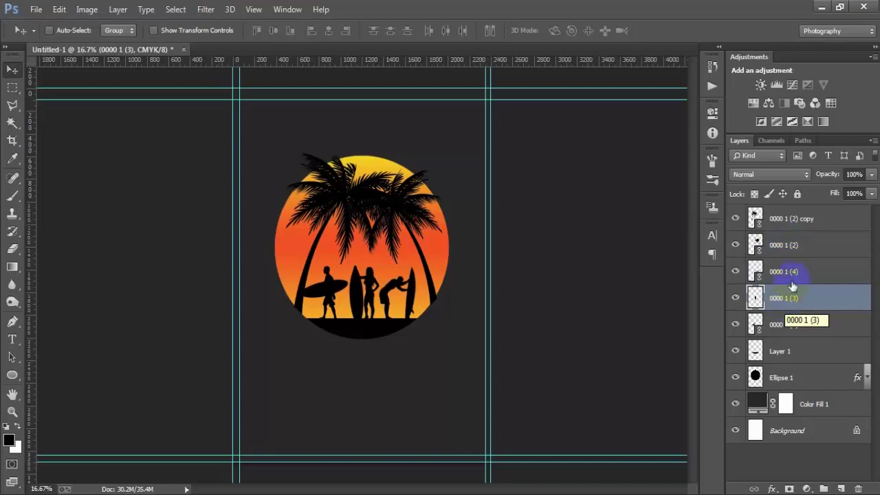
pyautogui.click(794, 282)
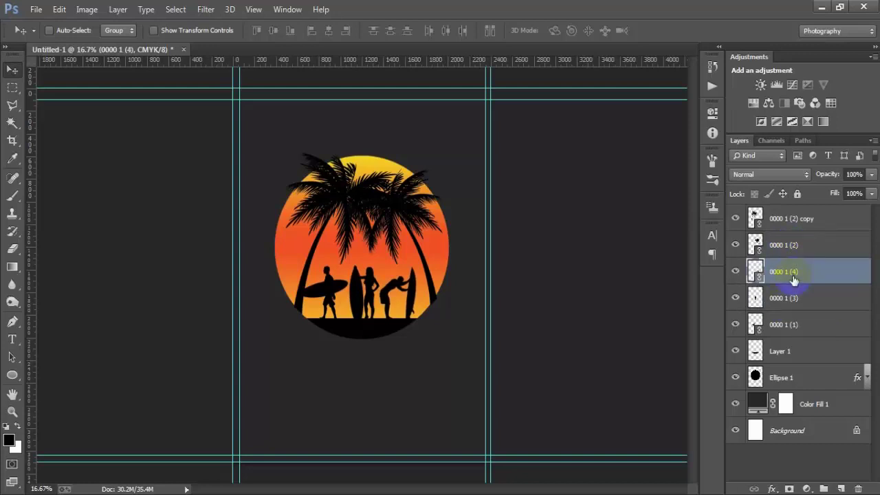
pyautogui.click(781, 304)
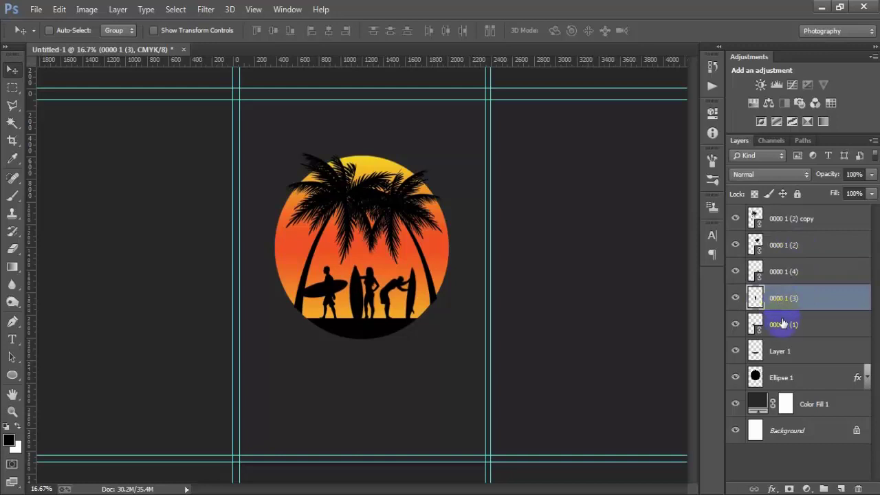
pyautogui.click(784, 324)
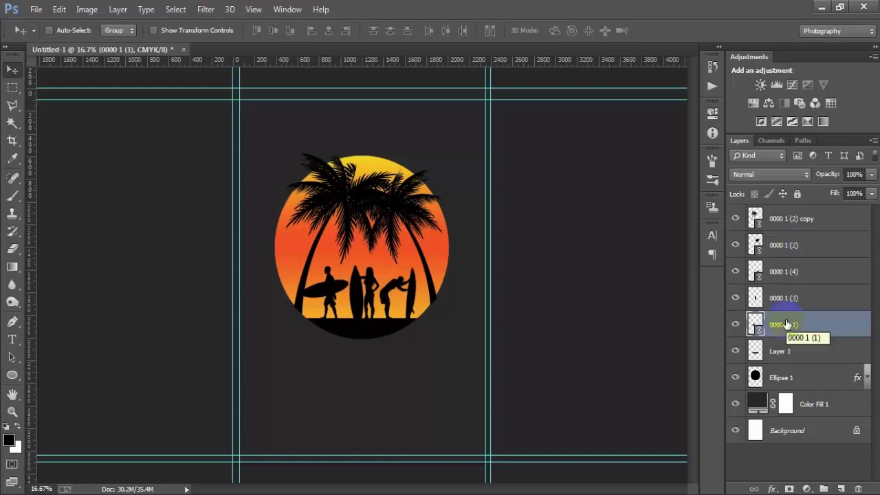
# - Merge the palm, surfer and black ground layers, from 0000 1 (2) copy down to Layer 1, into a single layer and check it
pyautogui.click(780, 219)
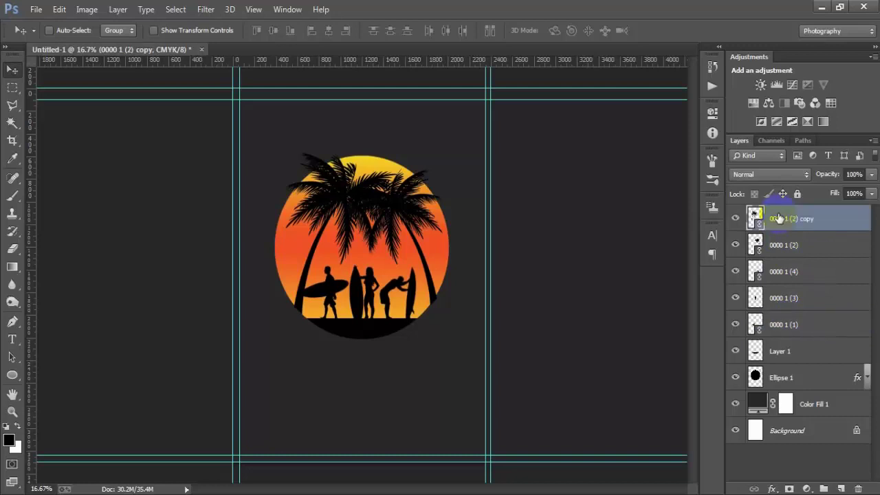
pyautogui.keyDown('shift'); pyautogui.click(782, 359); pyautogui.keyUp('shift')
pyautogui.click(737, 351)
pyautogui.click(737, 352)
pyautogui.click(739, 326)
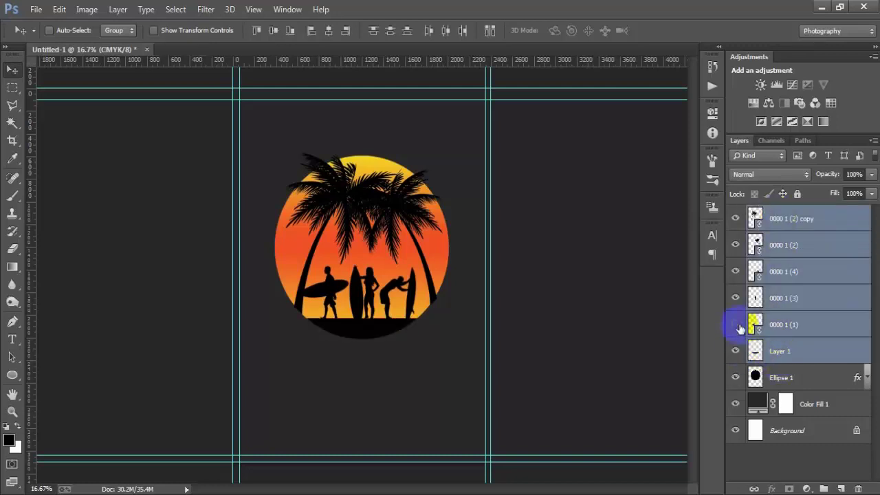
pyautogui.click(738, 326)
pyautogui.click(738, 298)
pyautogui.click(738, 298)
pyautogui.click(738, 298)
pyautogui.click(736, 272)
pyautogui.click(736, 272)
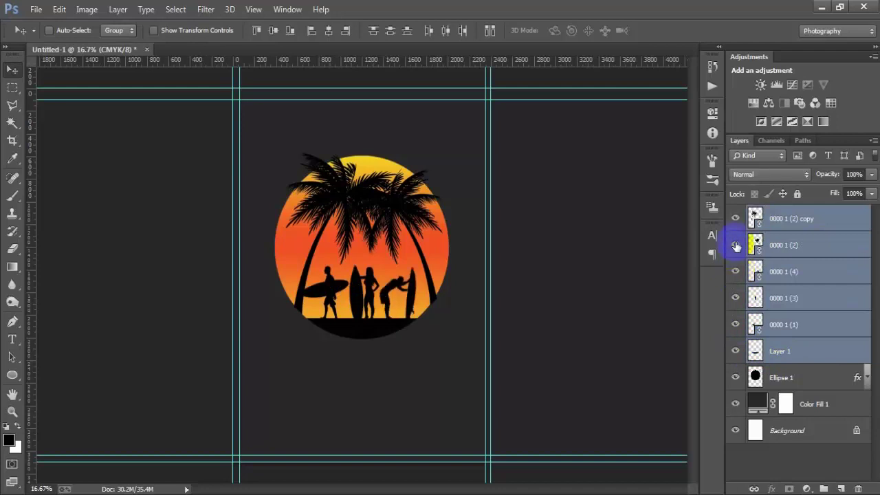
pyautogui.click(736, 245)
pyautogui.click(736, 245)
pyautogui.click(735, 219)
pyautogui.click(735, 219)
pyautogui.hotkey('ctrl', 'e')
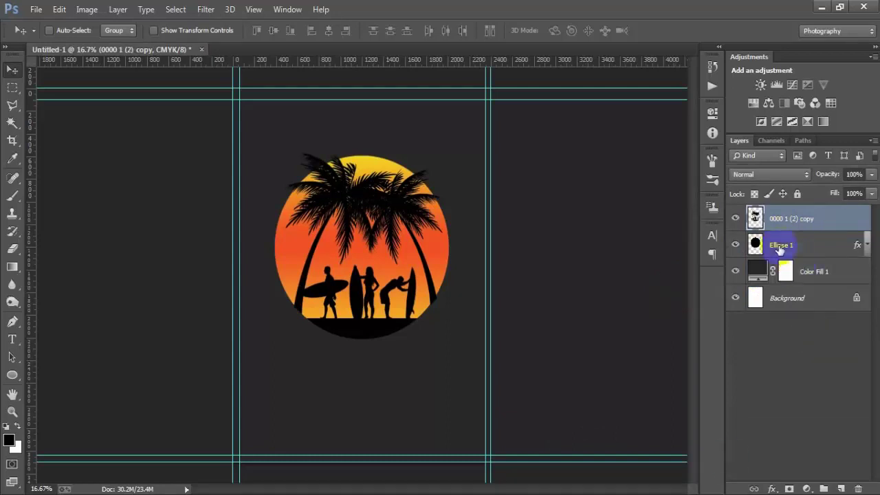
pyautogui.click(736, 218)
pyautogui.click(736, 218)
pyautogui.click(735, 217)
pyautogui.click(735, 217)
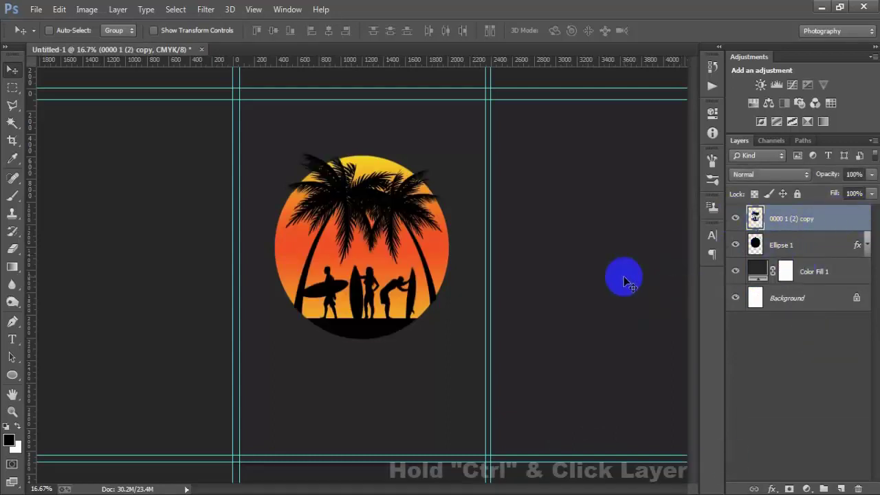
# - Load the merged silhouette layer's outline as a selection and delete that area from the Ellipse 1 layer
pyautogui.keyDown('ctrl'); pyautogui.click(755, 219); pyautogui.keyUp('ctrl')
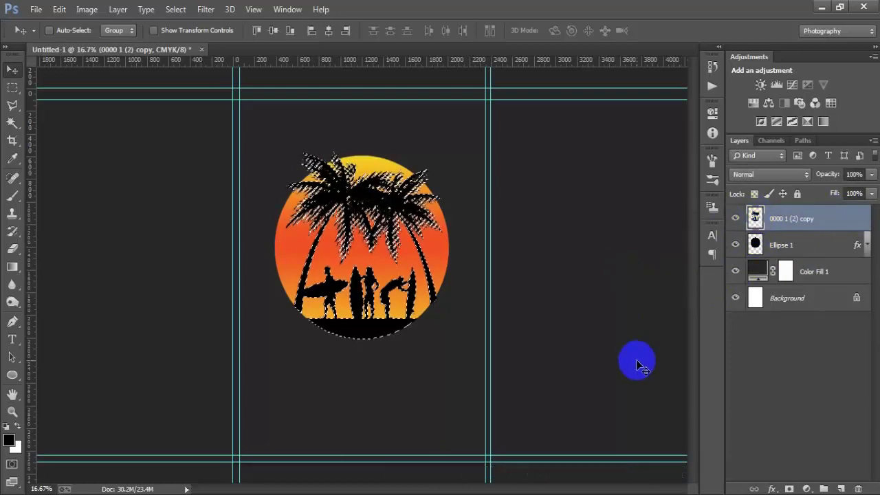
pyautogui.click(784, 245)
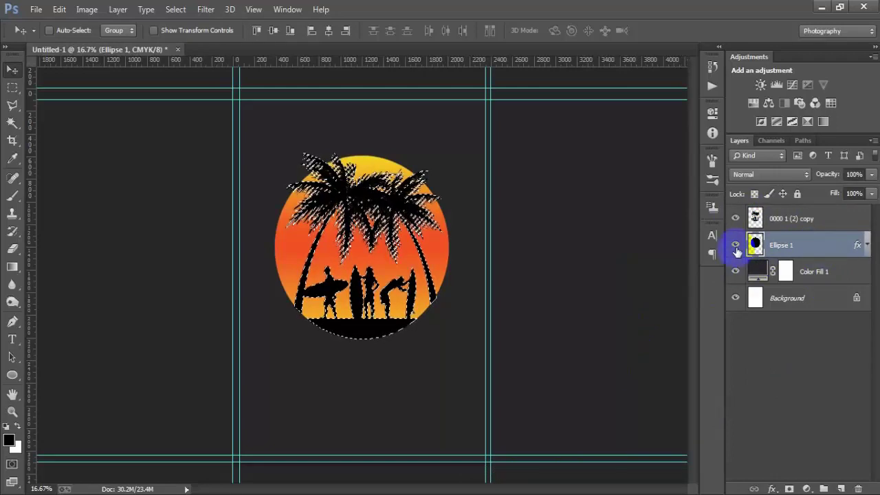
pyautogui.click(736, 245)
pyautogui.click(736, 248)
pyautogui.click(736, 247)
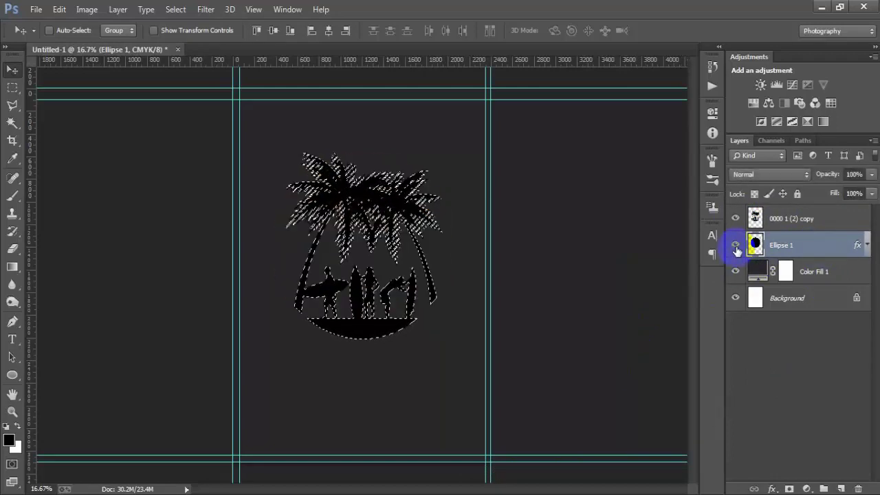
pyautogui.click(736, 248)
pyautogui.press('Delete')
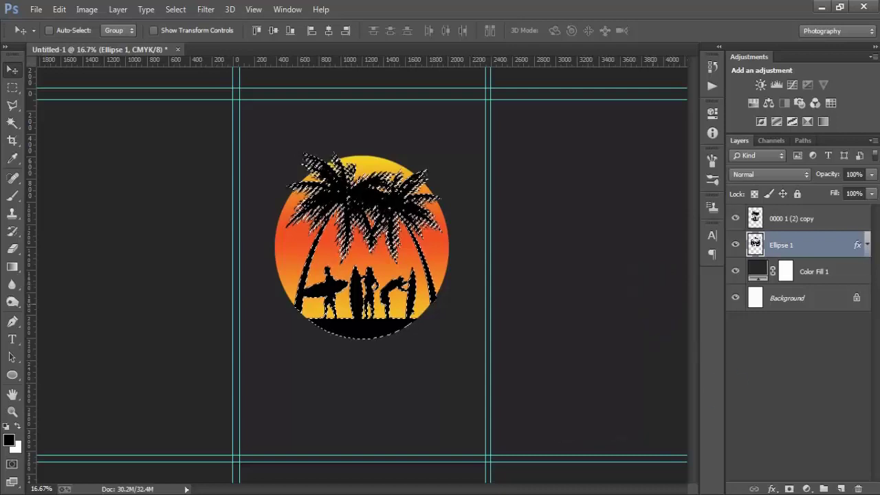
# - Deselect and delete the merged silhouette layer, 0000 1 (2) copy, leaving only the cut-out circle
pyautogui.click(819, 220)
pyautogui.hotkey('ctrl', 'd')
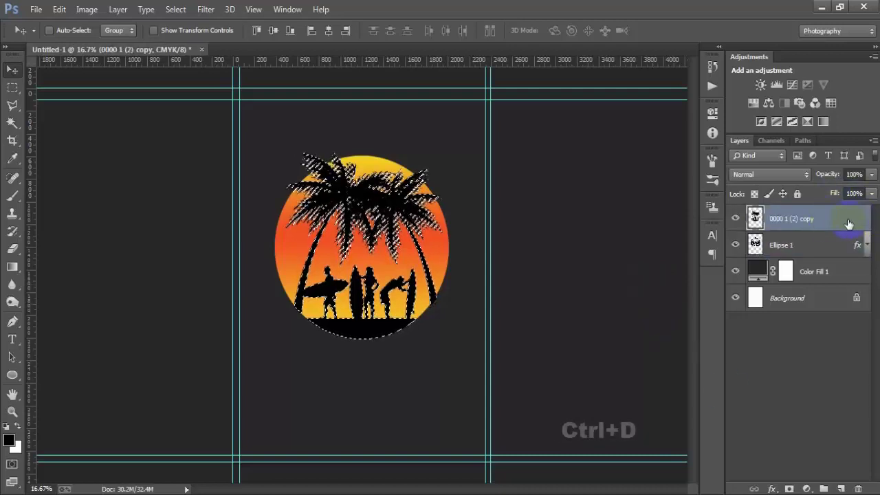
pyautogui.click(735, 218)
pyautogui.click(737, 220)
pyautogui.click(737, 220)
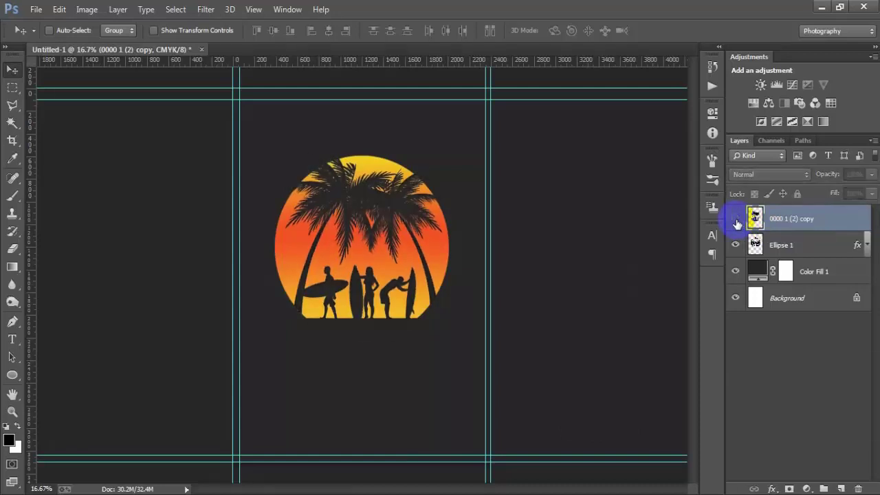
pyautogui.click(737, 220)
pyautogui.click(736, 220)
pyautogui.click(736, 220)
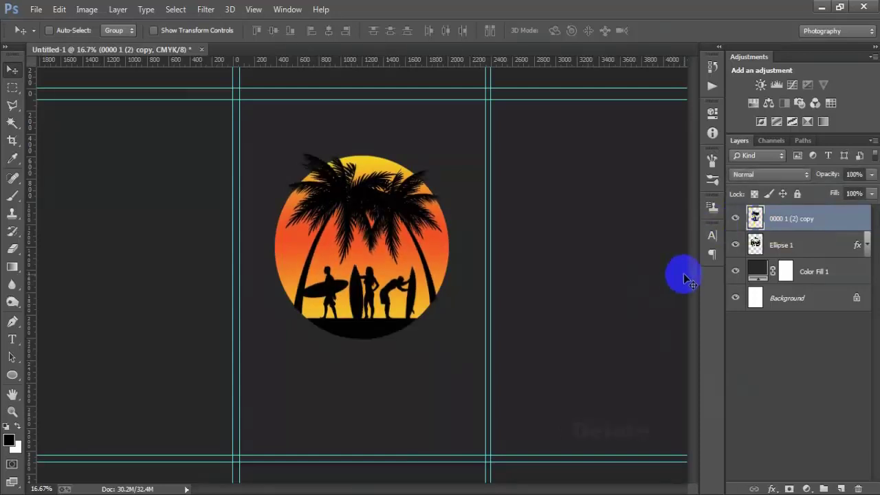
pyautogui.press('Delete')
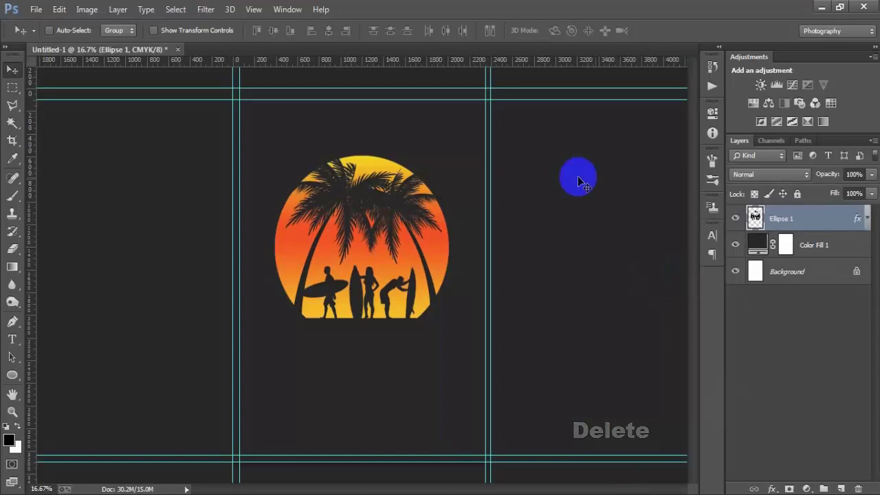
pyautogui.click(736, 220)
pyautogui.click(737, 220)
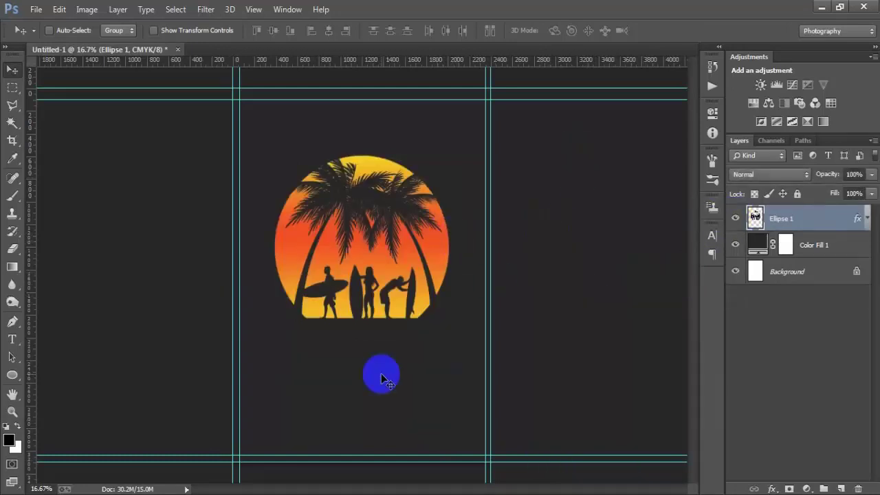
# - Add the text "I WAS MADE" in white (ffffff) on a new layer below the circle
pyautogui.click(840, 488)
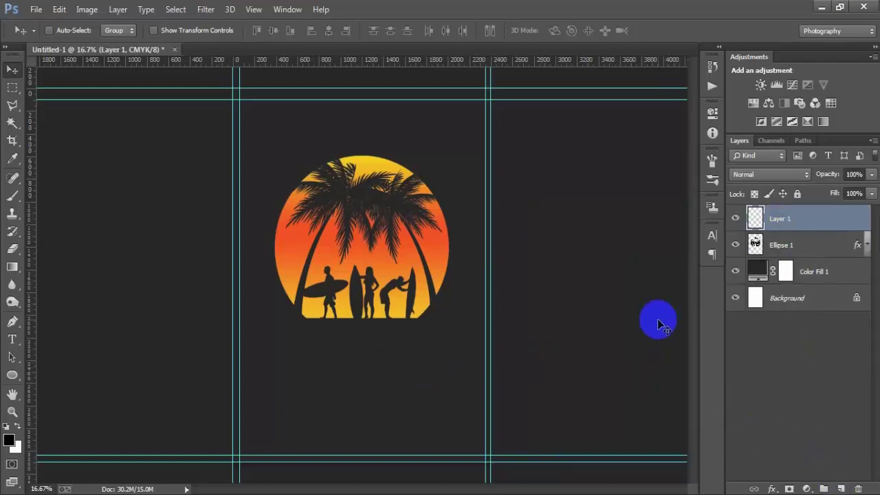
pyautogui.click(12, 339)
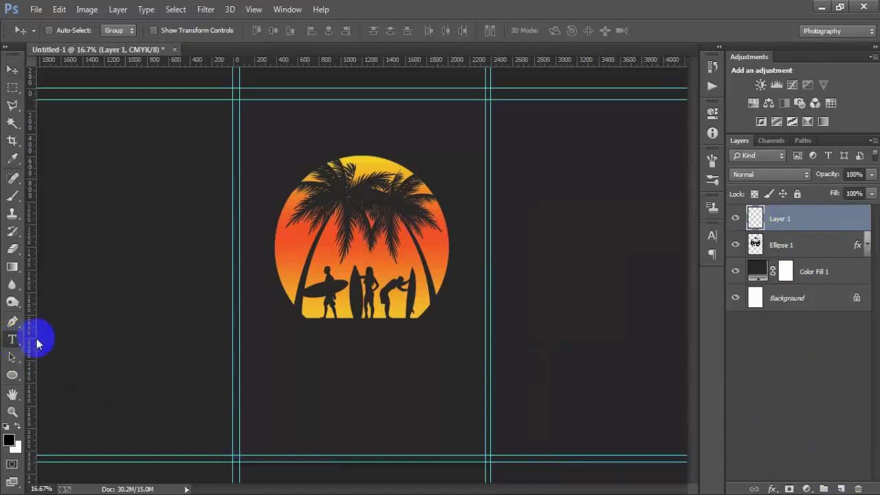
pyautogui.click(69, 333)
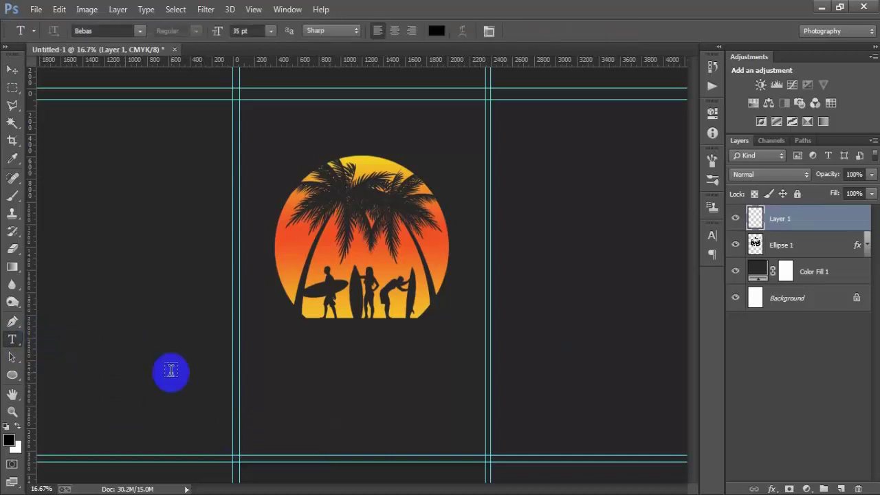
pyautogui.click(312, 375)
pyautogui.click(437, 30)
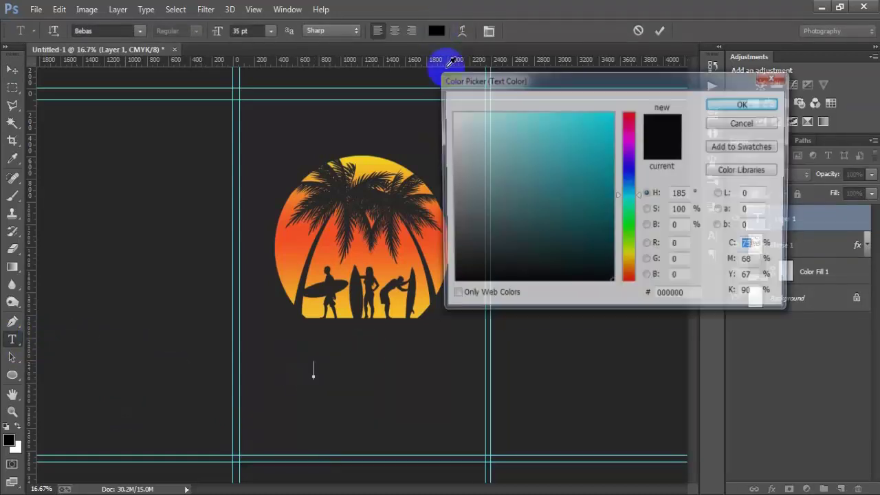
pyautogui.click(467, 142)
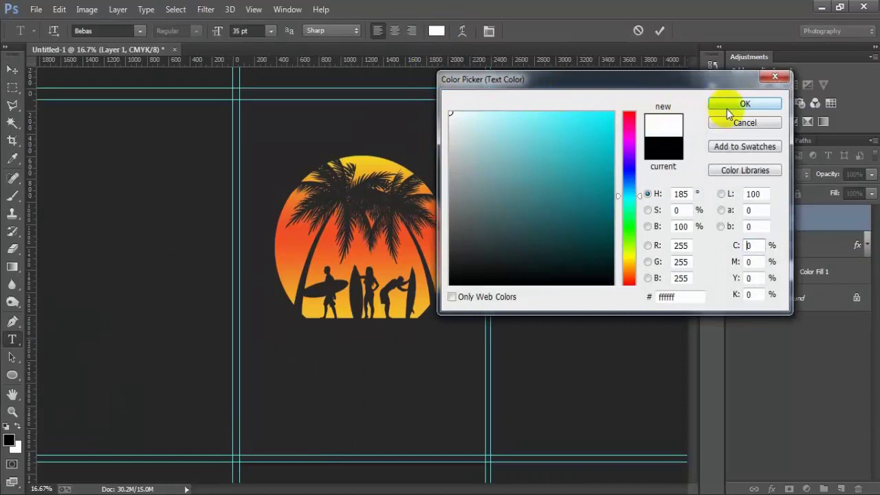
pyautogui.click(744, 103)
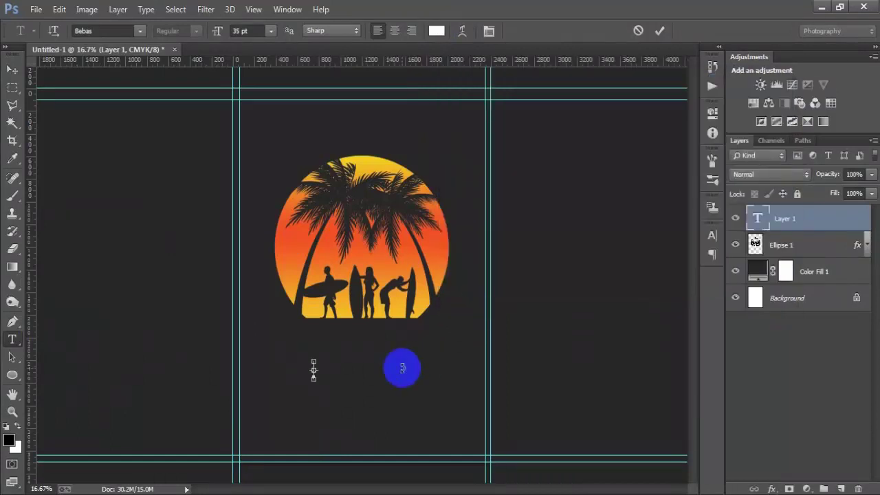
pyautogui.write('I WAS MADE')
# - Move the "I WAS MADE" text just above the circle, centred over its upper edge
pyautogui.click(12, 69)
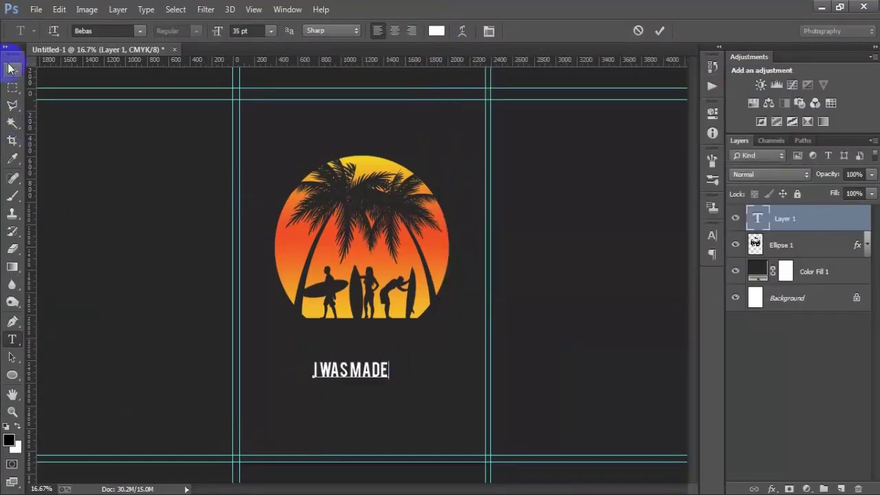
pyautogui.moveTo(364, 370); pyautogui.dragTo(376, 149)
pyautogui.hotkey('shift', 'Up')
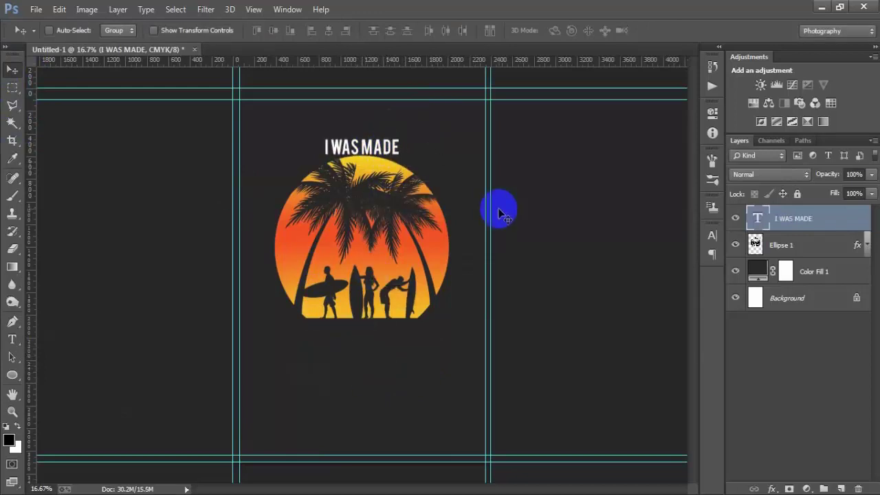
# - Scale the "I WAS MADE" text from its centre to about 129.7%, commit, and nudge it slightly upward
pyautogui.hotkey('ctrl', 't')
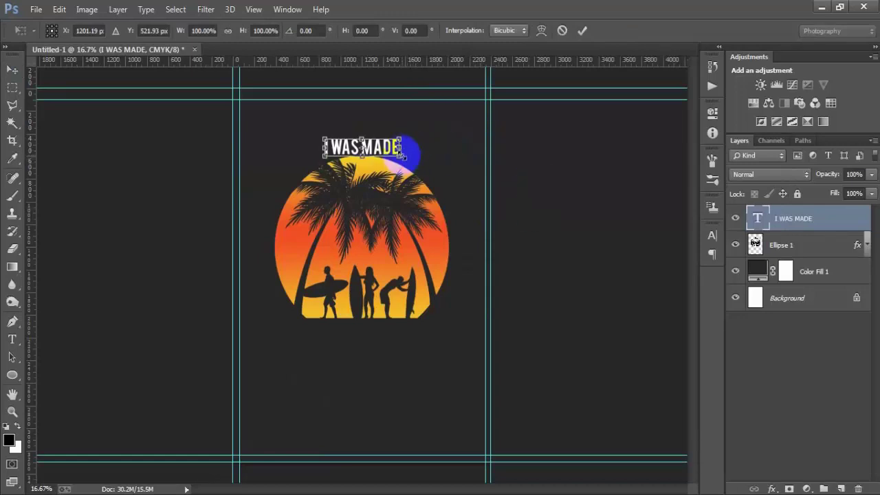
pyautogui.moveTo(401, 157); pyautogui.dragTo(416, 158)
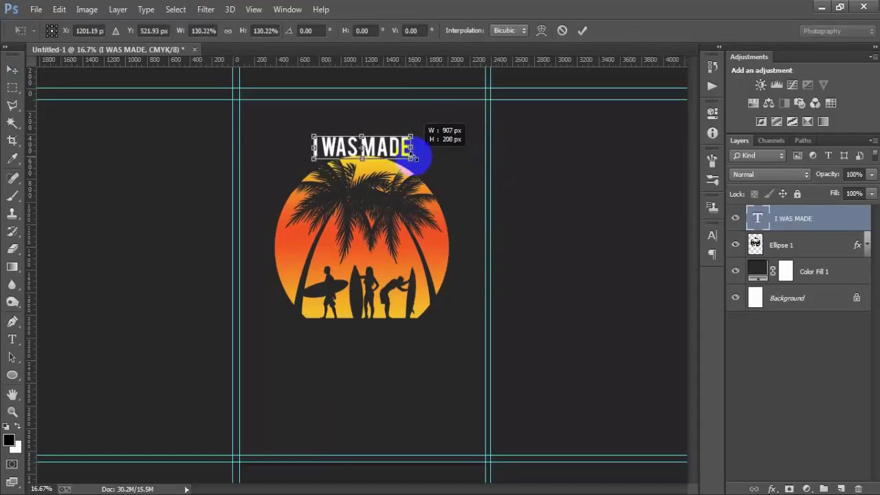
pyautogui.hotkey('ctrl', 'z')
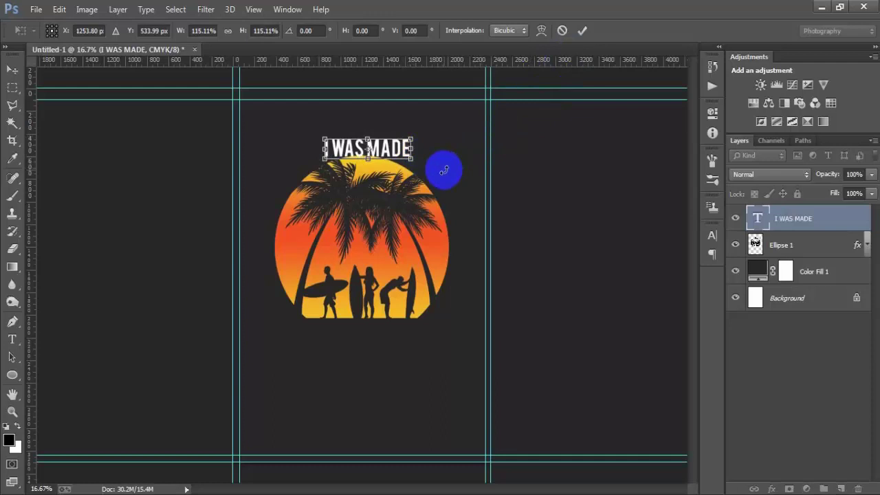
pyautogui.moveTo(444, 170); pyautogui.dragTo(413, 161)
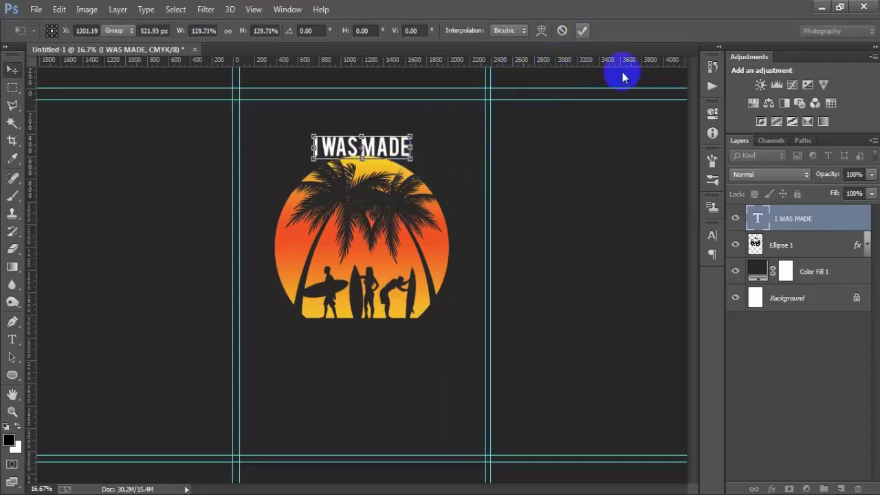
pyautogui.press('Return')
pyautogui.hotkey('shift', 'Up')
pyautogui.hotkey('shift', 'Up')
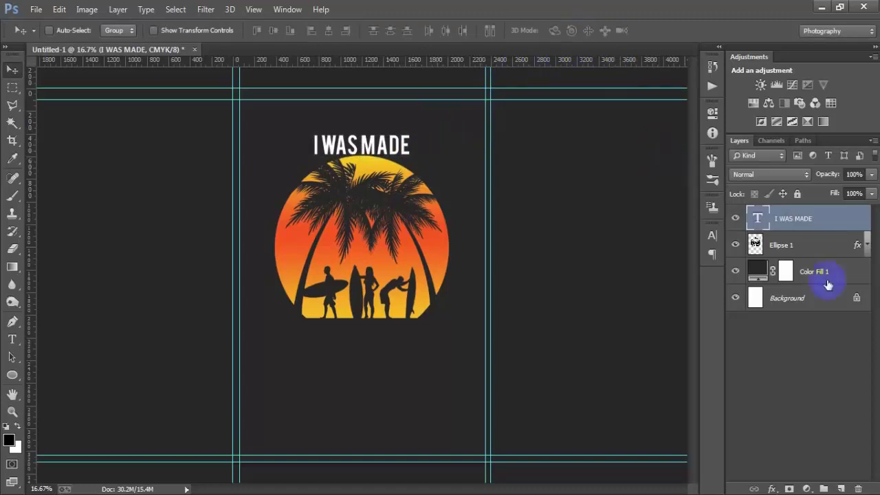
# - Add the white text "For" on a new layer below the circle
pyautogui.keyDown('ctrl'); pyautogui.click(798, 297); pyautogui.keyUp('ctrl')
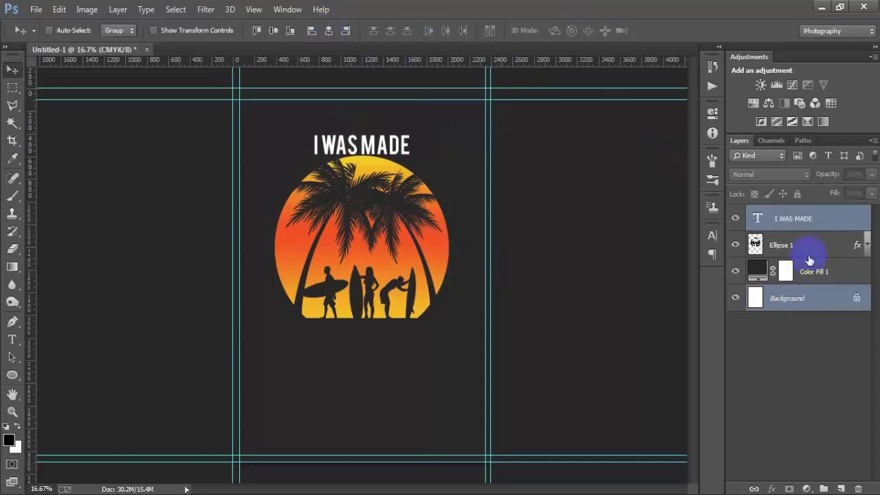
pyautogui.click(814, 226)
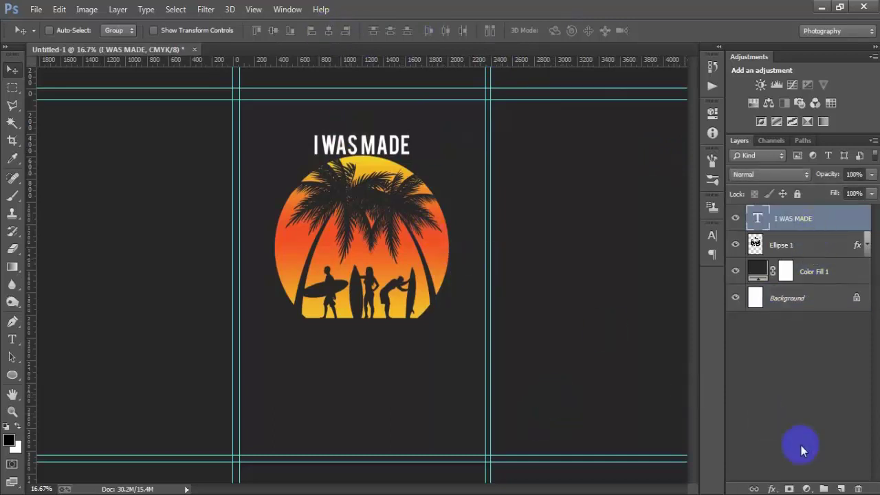
pyautogui.click(841, 489)
pyautogui.click(14, 341)
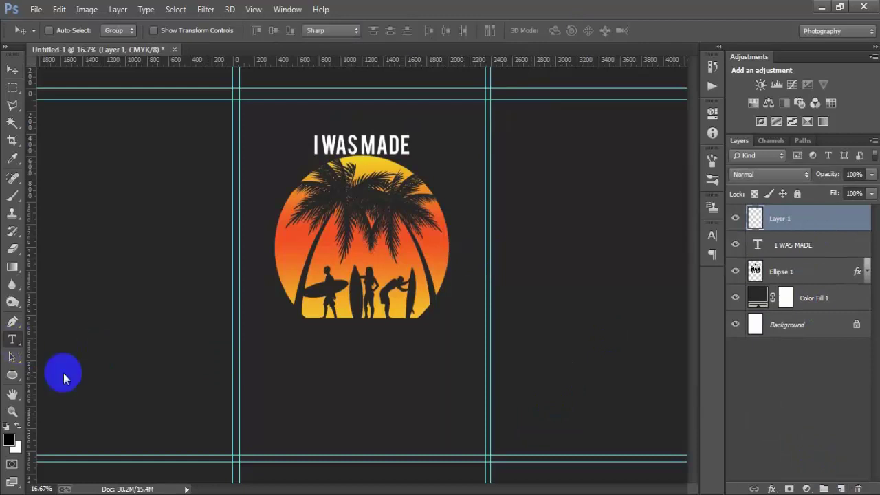
pyautogui.click(323, 388)
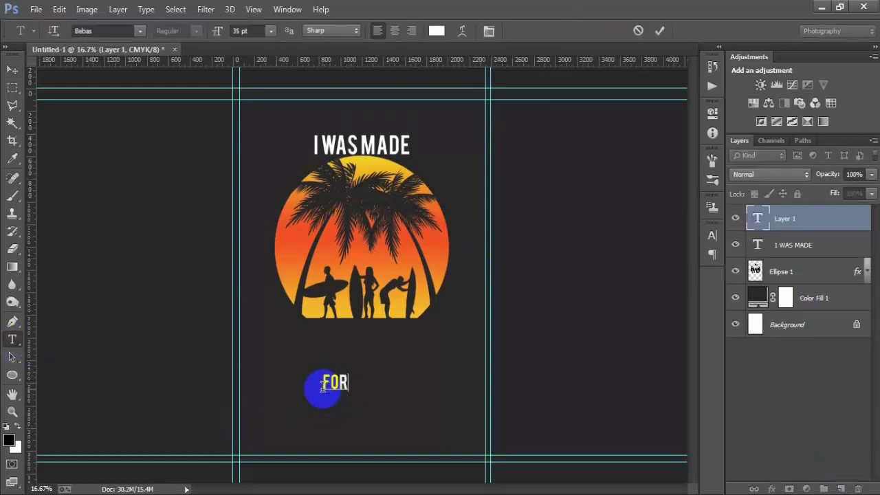
pyautogui.click(12, 70)
# - Change the font of the "For" text to &Matchmaker
pyautogui.click(713, 235)
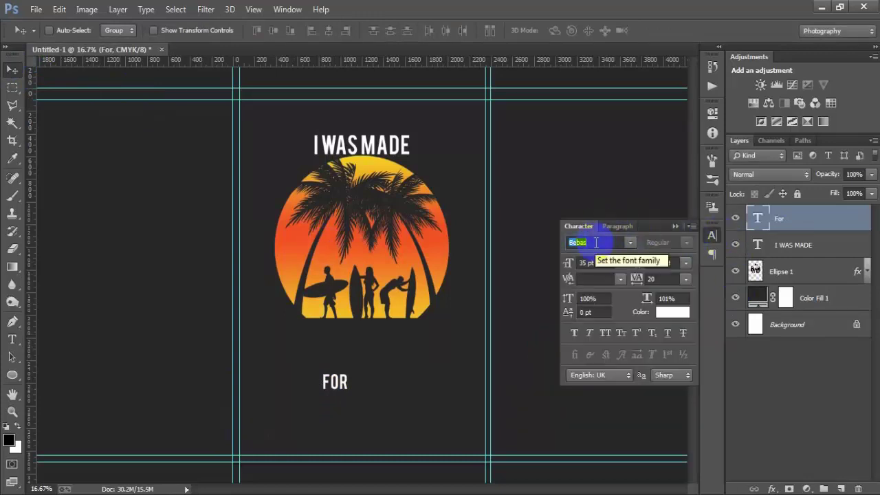
pyautogui.scroll(1, 596, 242)
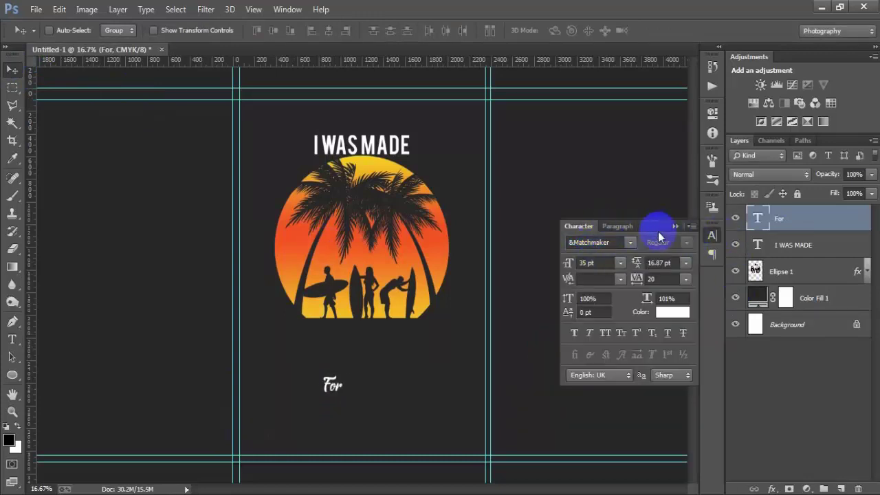
pyautogui.click(675, 226)
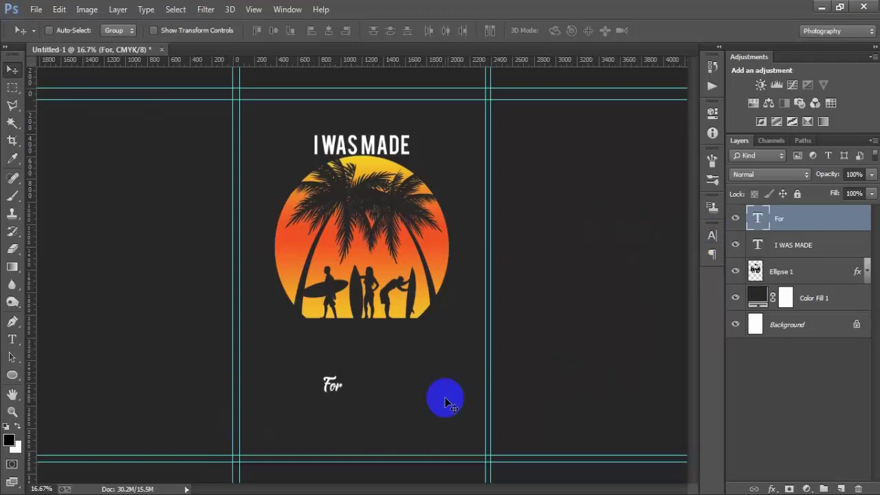
# - Move the "For" text just below the middle of the circle's lower edge and enlarge it, with a final scale of about 117.6%
pyautogui.hotkey('ctrl', 't')
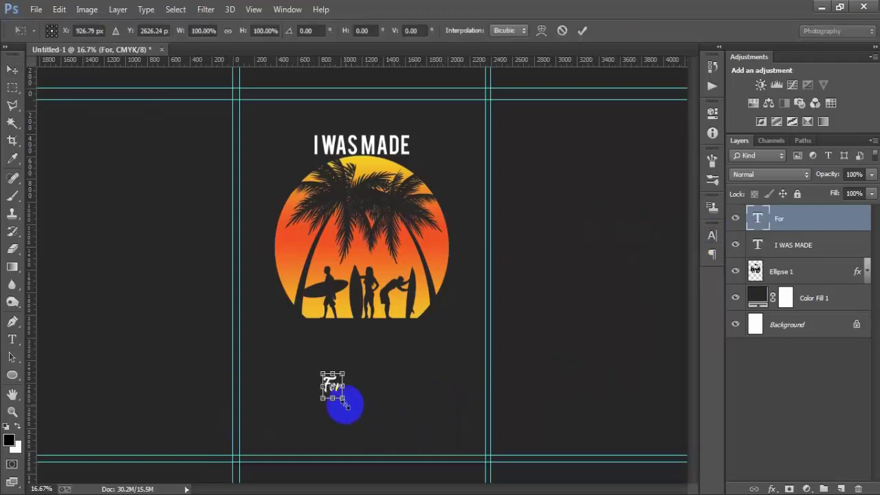
pyautogui.moveTo(345, 406); pyautogui.dragTo(370, 344)
pyautogui.click(582, 30)
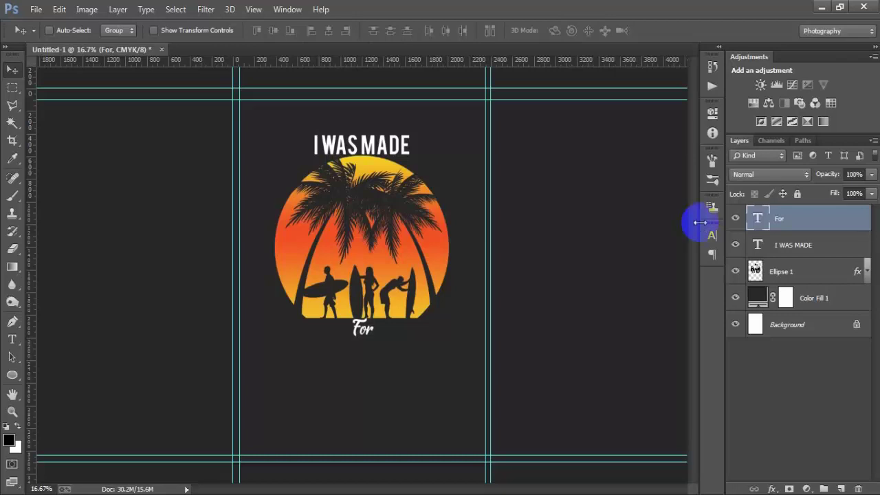
pyautogui.hotkey('ctrl', 't')
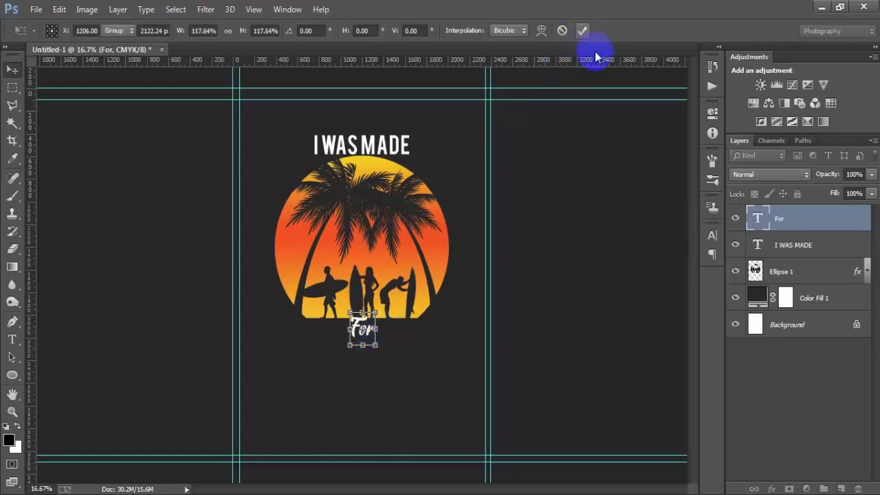
pyautogui.click(582, 30)
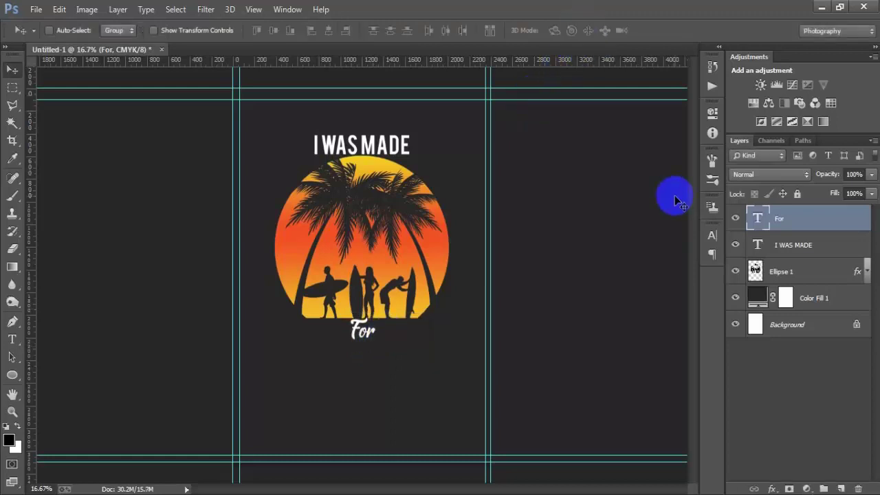
# - Centre the "For" and "I WAS MADE" texts horizontally on the Background layer
pyautogui.keyDown('ctrl'); pyautogui.click(803, 329); pyautogui.keyUp('ctrl')
pyautogui.click(328, 31)
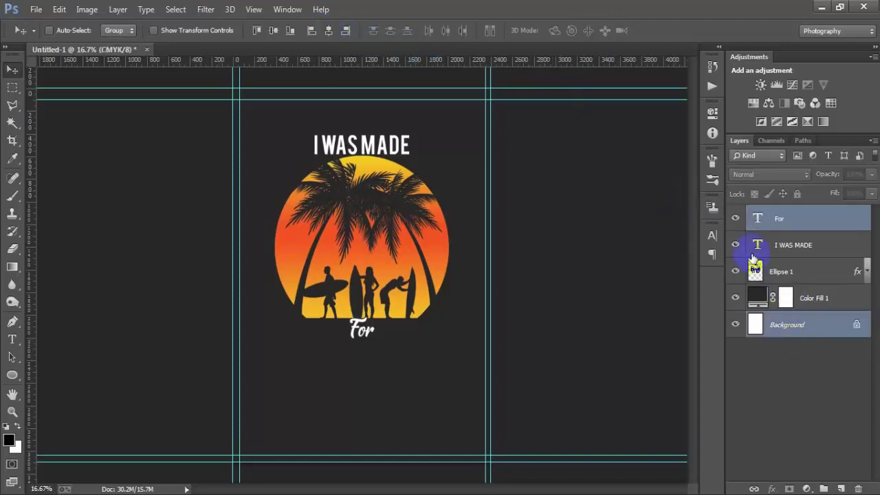
pyautogui.keyDown('ctrl'); pyautogui.click(801, 248); pyautogui.keyUp('ctrl')
pyautogui.click(330, 31)
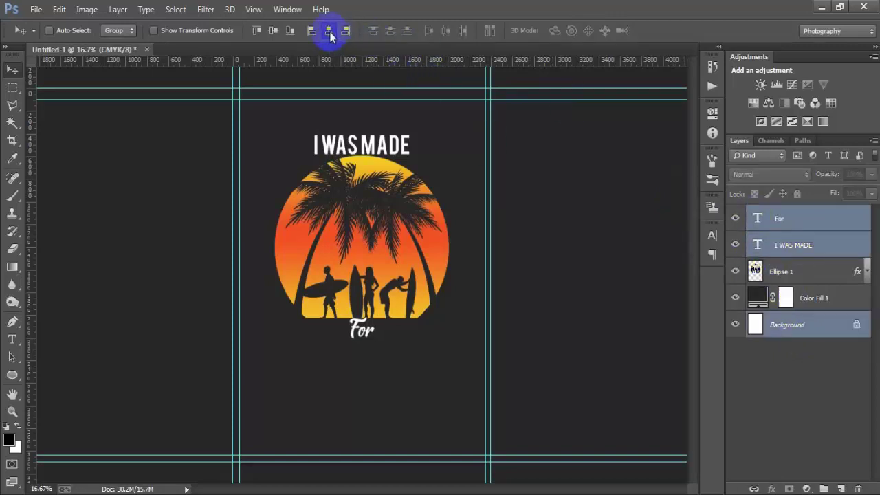
pyautogui.click(798, 220)
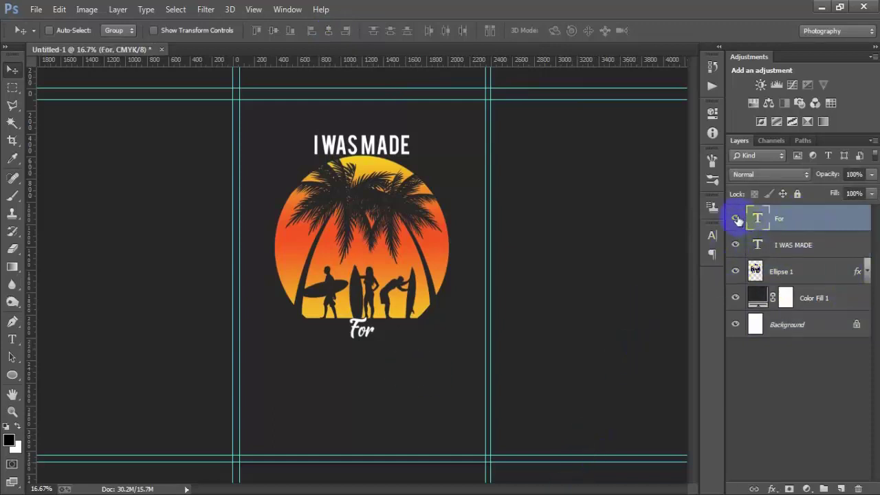
# - Duplicate the "For" text, place the copy directly below it, and change its wording to "Surfing"
pyautogui.hotkey('ctrl', 'j')
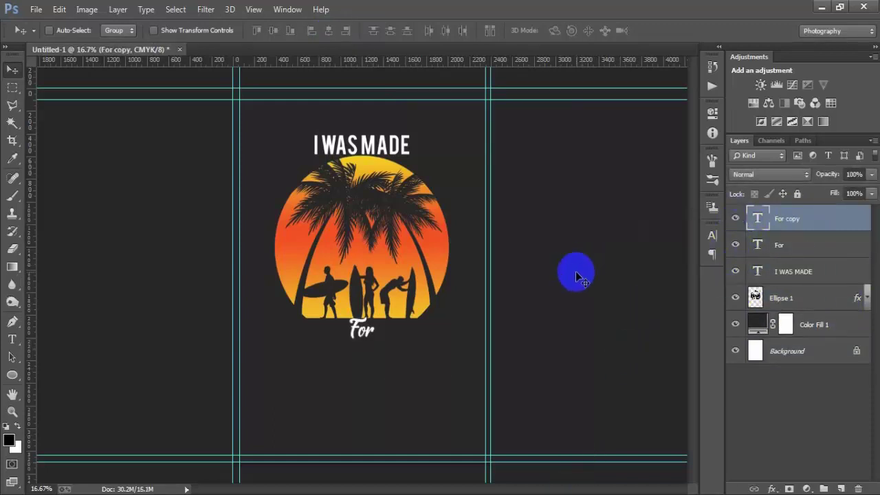
pyautogui.moveTo(360, 336); pyautogui.dragTo(359, 358)
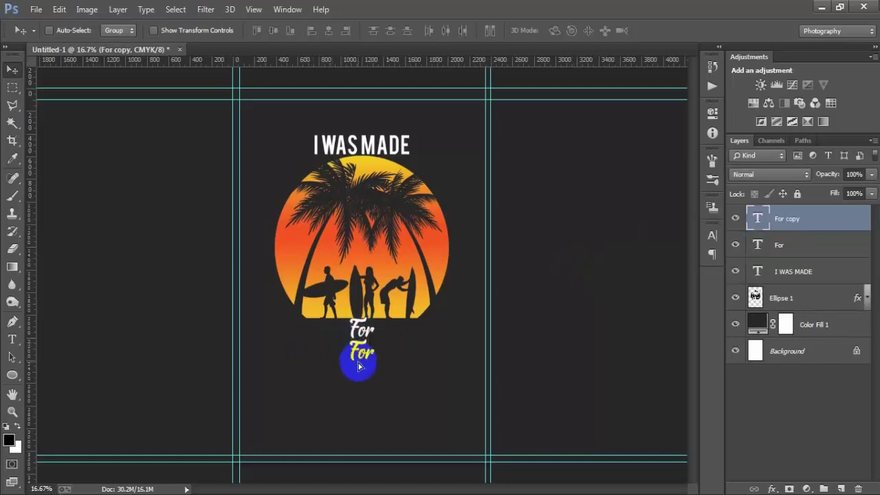
pyautogui.doubleClick(757, 227)
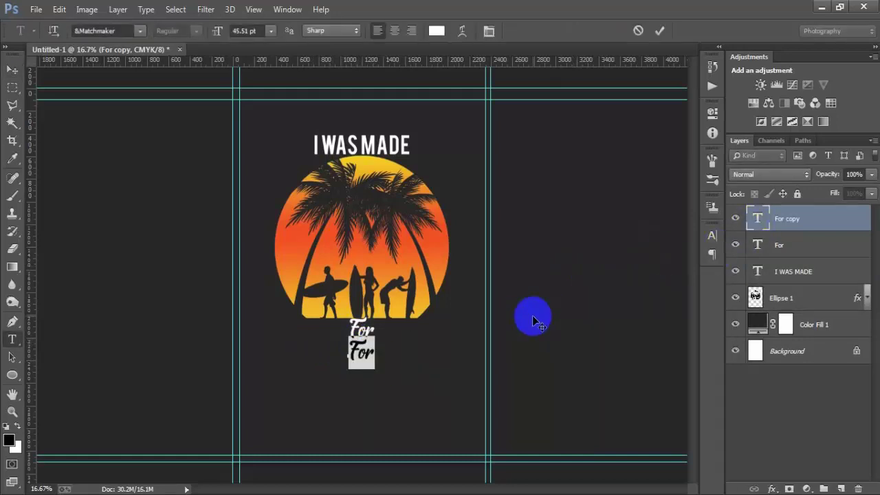
pyautogui.write('Surfing')
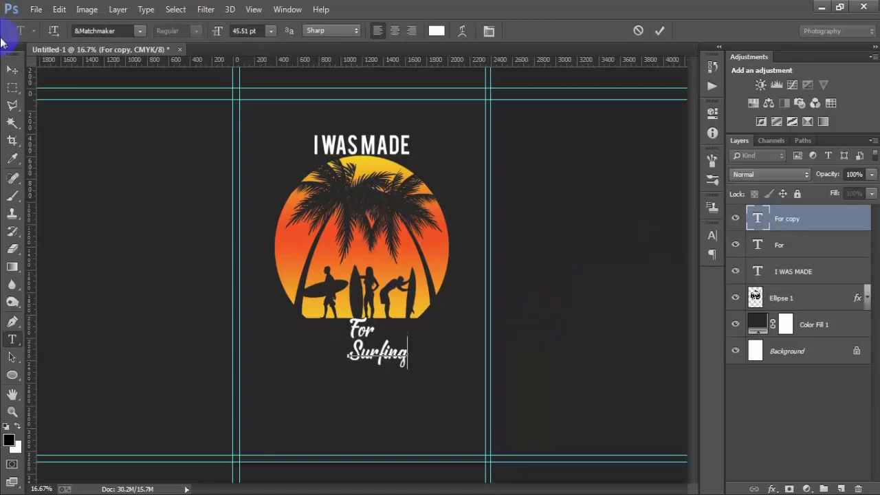
pyautogui.click(11, 70)
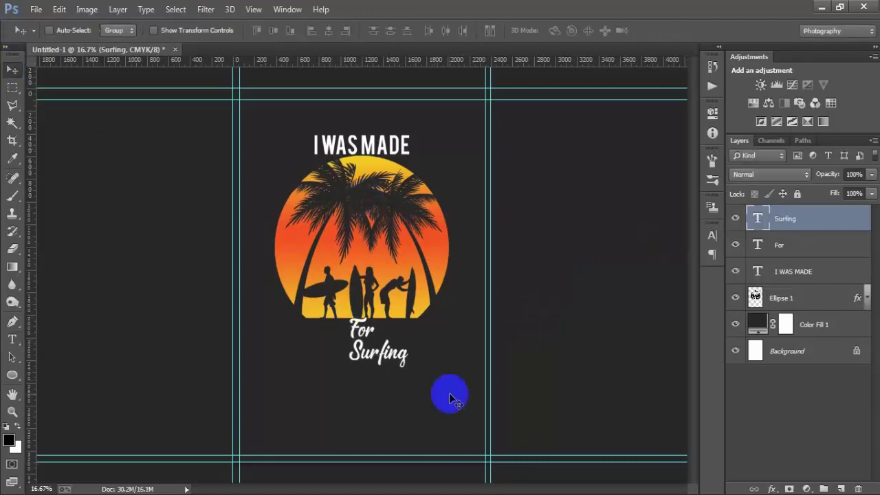
# - Scale the "Surfing" text to about 223.2%, rotate it about -2.42°, and fit it closely around and below "For"
pyautogui.hotkey('ctrl', 't')
pyautogui.moveTo(409, 369); pyautogui.dragTo(445, 402)
pyautogui.press('Up')
pyautogui.press('Up')
pyautogui.press('Up')
pyautogui.press('Up')
pyautogui.press('Up')
pyautogui.press('Up')
pyautogui.press('Up')
pyautogui.press('Up')
pyautogui.press('Up')
pyautogui.press('Up')
pyautogui.press('Up')
pyautogui.press('Up')
pyautogui.press('Up')
pyautogui.press('Up')
pyautogui.press('Up')
pyautogui.press('Up')
pyautogui.press('Up')
pyautogui.press('Up')
pyautogui.press('Up')
pyautogui.press('Up')
pyautogui.press('Left')
pyautogui.press('Left')
pyautogui.press('Left')
pyautogui.press('Left')
pyautogui.press('Left')
pyautogui.press('Left')
pyautogui.press('Left')
pyautogui.press('Left')
pyautogui.press('Left')
pyautogui.press('Left')
pyautogui.press('Left')
pyautogui.press('Left')
pyautogui.press('Left')
pyautogui.press('Left')
pyautogui.press('Left')
pyautogui.press('Left')
pyautogui.press('Left')
pyautogui.press('Left')
pyautogui.press('Left')
pyautogui.press('Left')
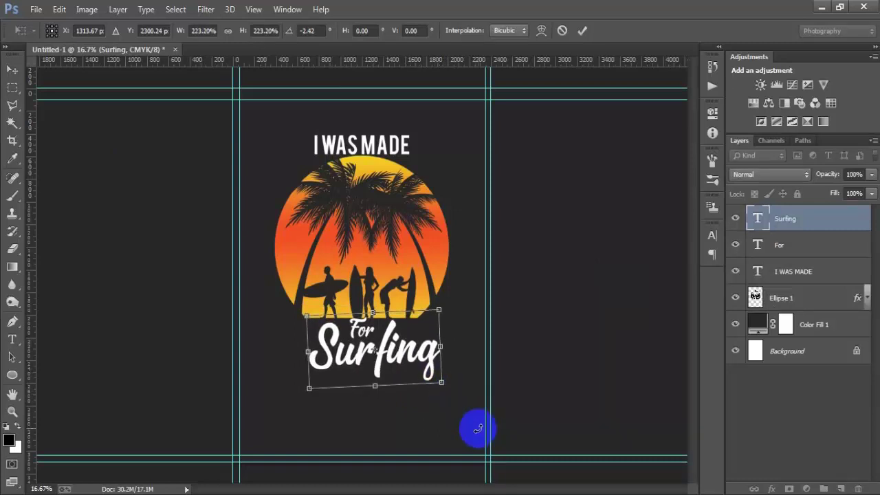
pyautogui.press('Down')
pyautogui.press('Down')
pyautogui.press('Down')
pyautogui.press('Down')
pyautogui.press('Down')
pyautogui.press('Down')
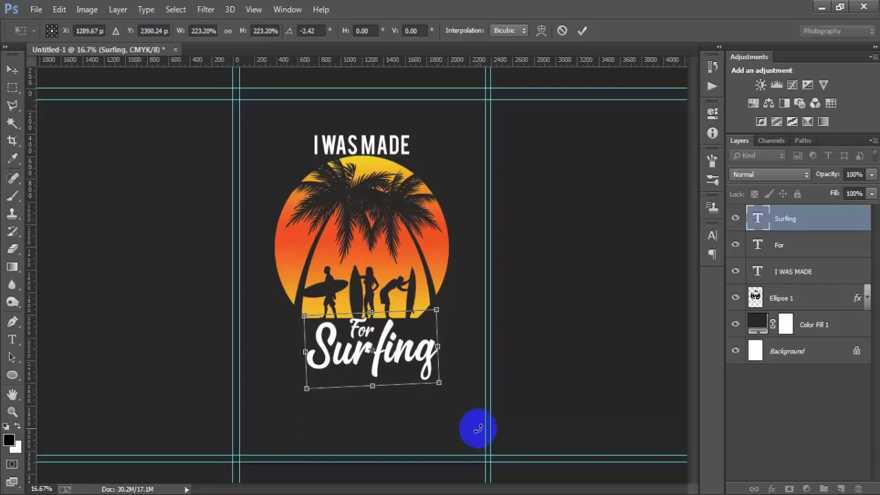
pyautogui.click(582, 30)
# - Centre the "Surfing" text horizontally on the Background layer, and nudge it slightly to the right
pyautogui.keyDown('ctrl'); pyautogui.click(780, 352); pyautogui.keyUp('ctrl')
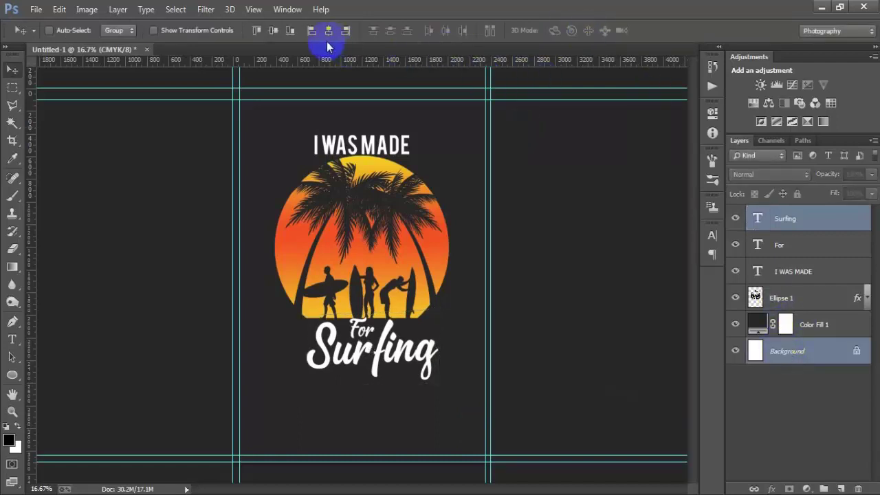
pyautogui.click(328, 32)
pyautogui.click(788, 226)
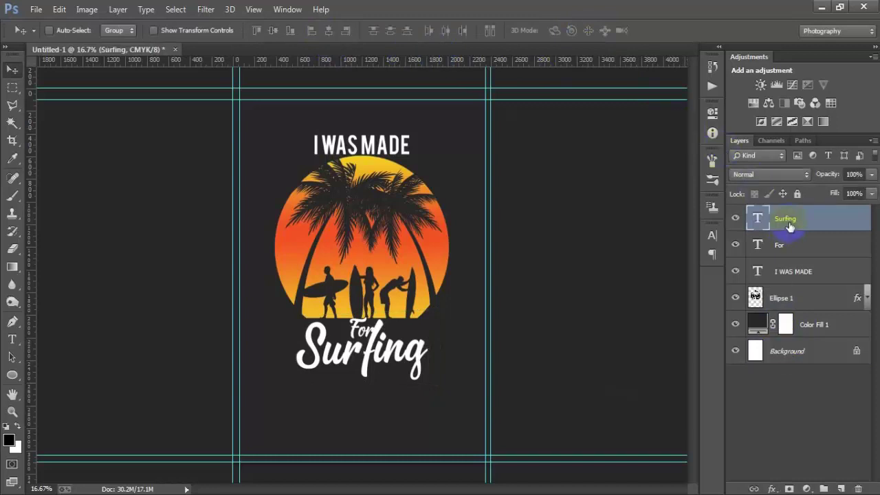
pyautogui.hotkey('shift', 'Right')
pyautogui.hotkey('shift', 'Right')
pyautogui.press('Right')
pyautogui.press('Right')
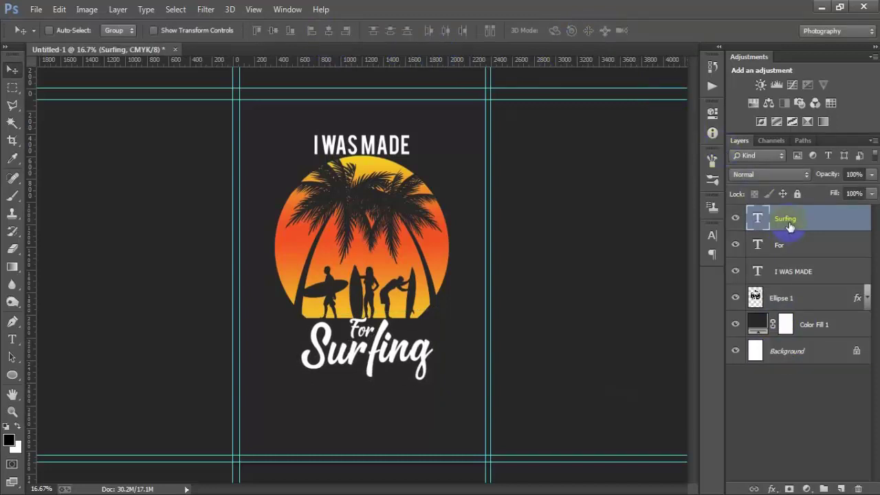
pyautogui.press('Right')
pyautogui.press('Right')
pyautogui.press('Right')
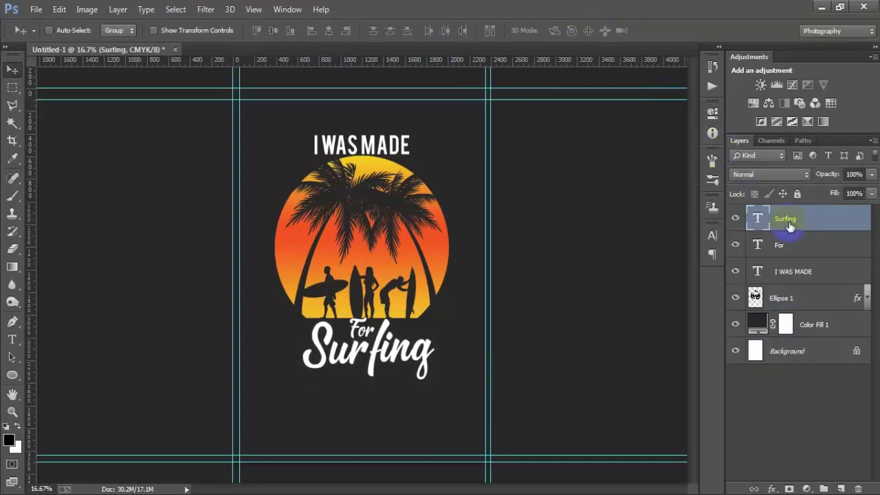
# - Widen the "Surfing" text to about 103.8% and rotate it about -1° further
pyautogui.hotkey('ctrl', 't')
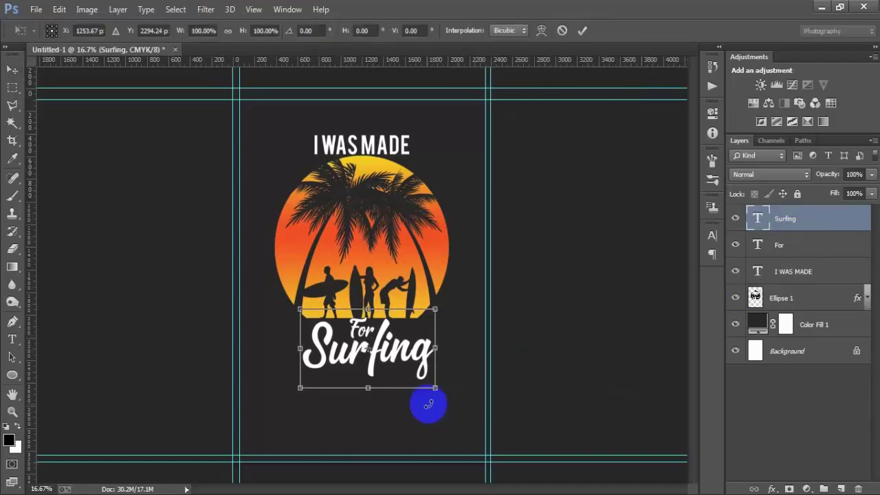
pyautogui.moveTo(427, 403); pyautogui.dragTo(432, 405)
pyautogui.moveTo(436, 345); pyautogui.dragTo(440, 345)
pyautogui.moveTo(450, 393); pyautogui.dragTo(452, 403)
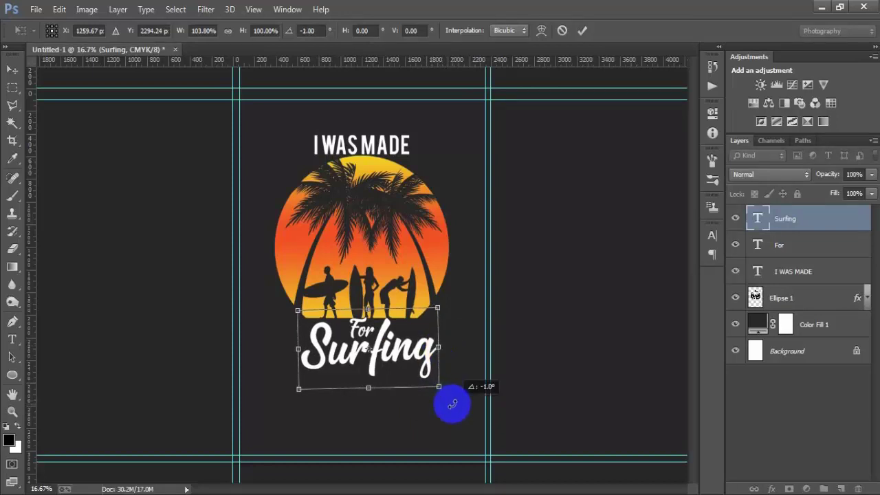
pyautogui.click(582, 31)
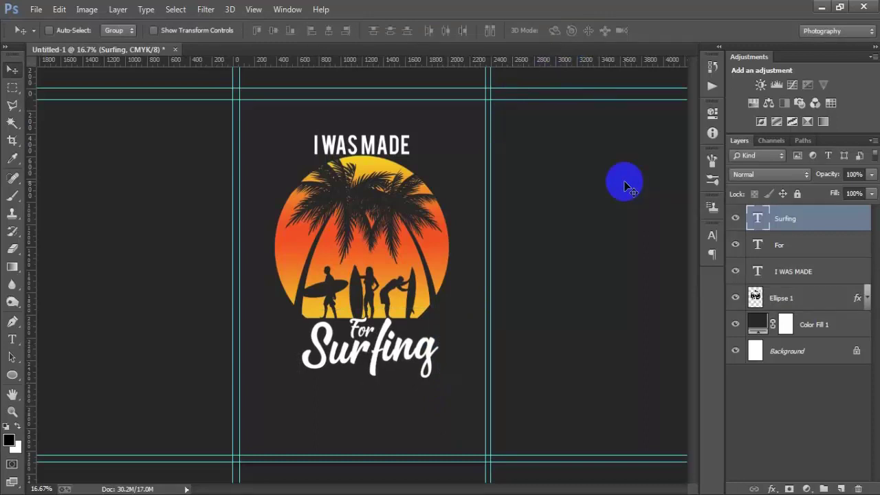
# - Scale the "Surfing" text down to about 98.5% from its centre, and toggle its layer's visibility off and on to compare
pyautogui.hotkey('ctrl', 't')
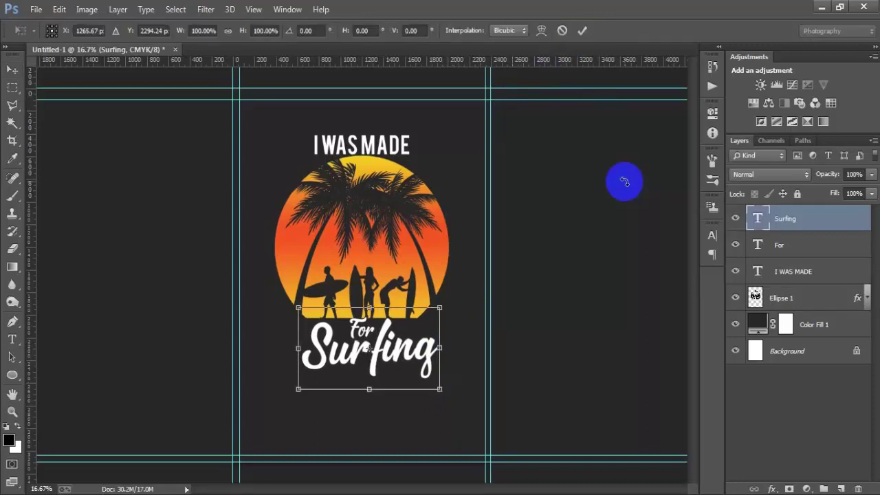
pyautogui.moveTo(441, 390); pyautogui.dragTo(436, 387)
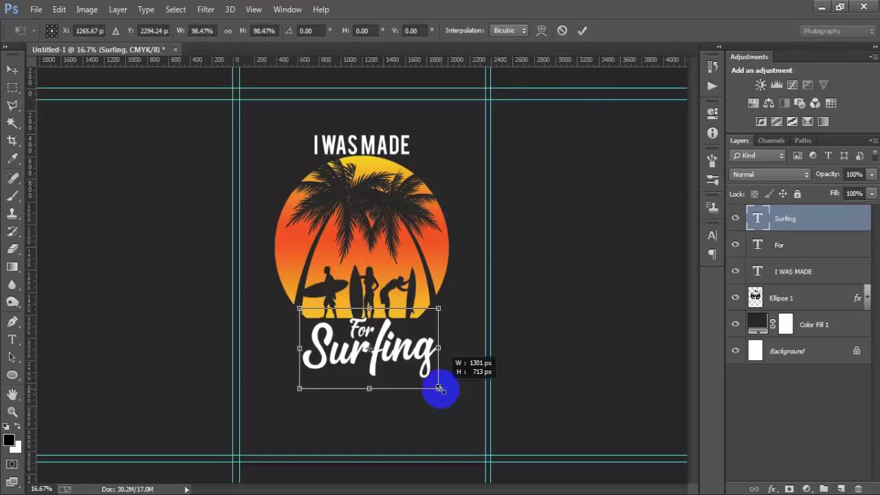
pyautogui.click(581, 31)
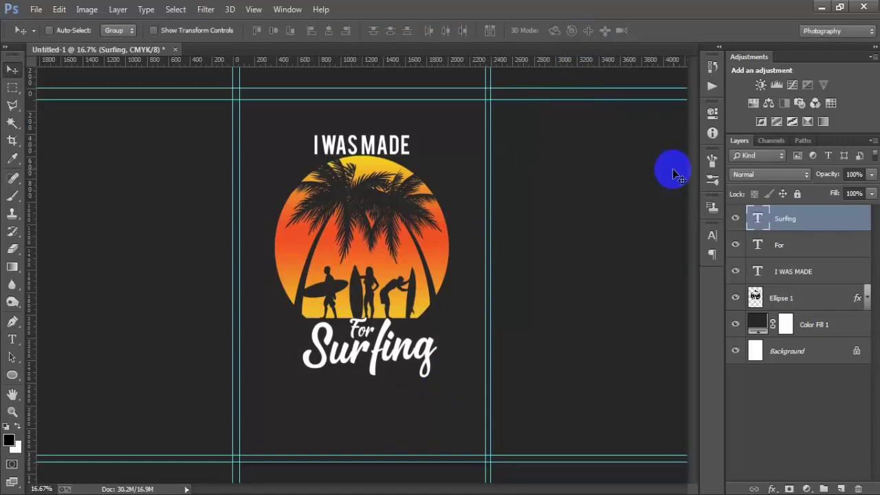
pyautogui.click(737, 219)
pyautogui.click(736, 219)
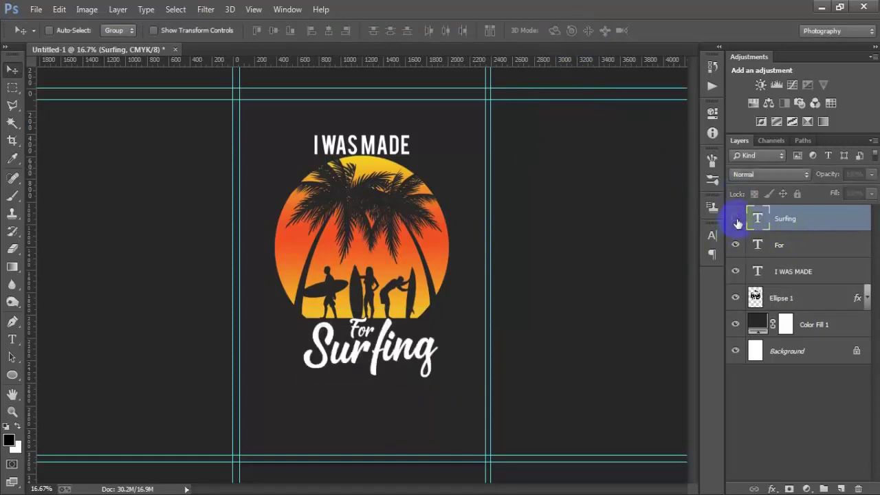
# - Add a Gradient Overlay to the "Surfing" text layer using the Blue, Red, Yellow preset
pyautogui.doubleClick(838, 220)
pyautogui.moveTo(530, 48); pyautogui.dragTo(509, 57)
pyautogui.click(482, 229)
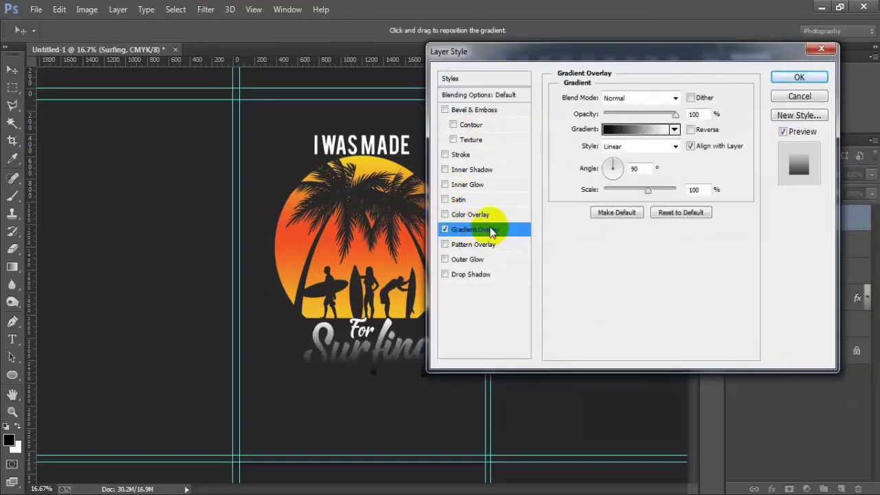
pyautogui.click(640, 129)
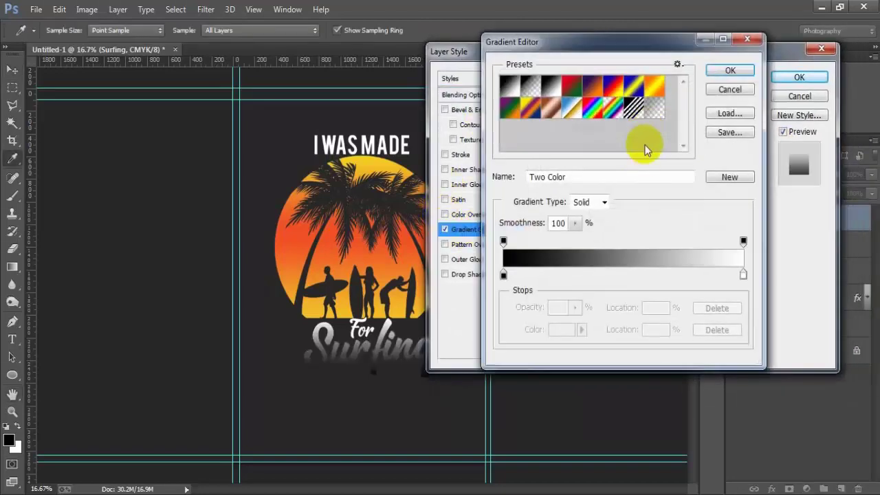
pyautogui.click(612, 87)
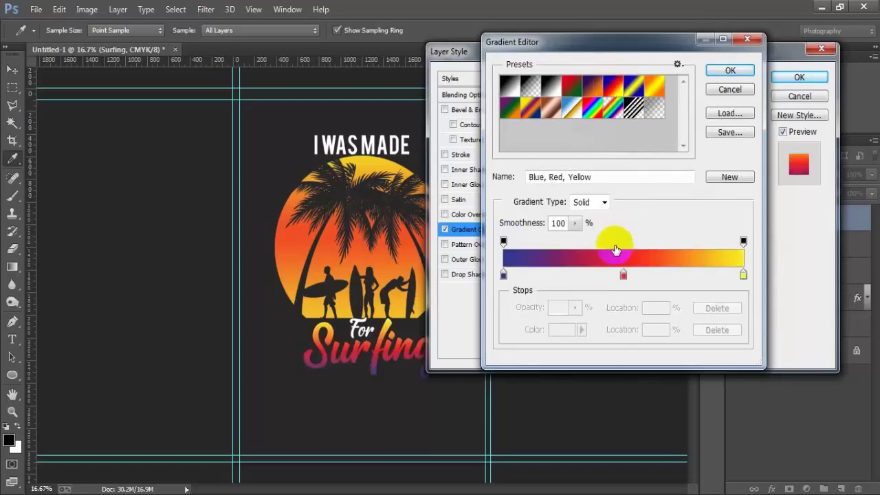
pyautogui.click(726, 72)
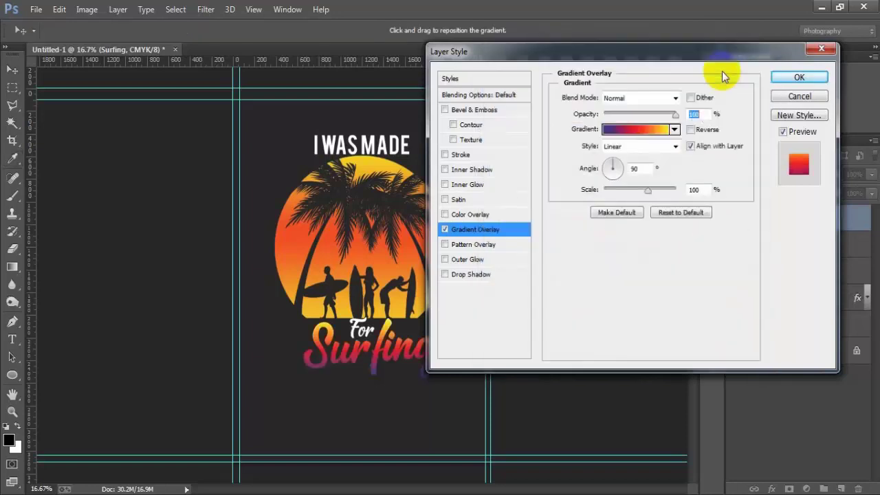
# - Set the "Surfing" gradient overlay's opacity to about 85% and its scale to about 116%, and apply the style
pyautogui.moveTo(677, 114); pyautogui.dragTo(658, 115)
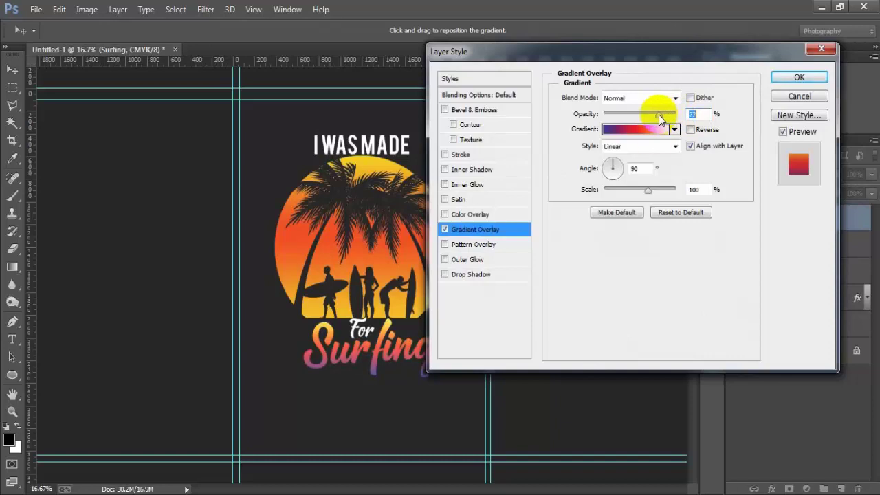
pyautogui.moveTo(647, 190); pyautogui.dragTo(667, 192)
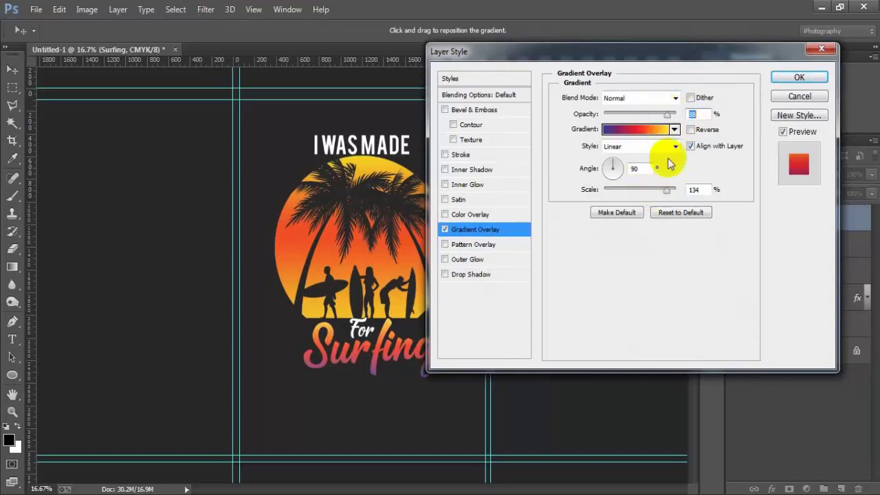
pyautogui.moveTo(666, 190); pyautogui.dragTo(635, 192)
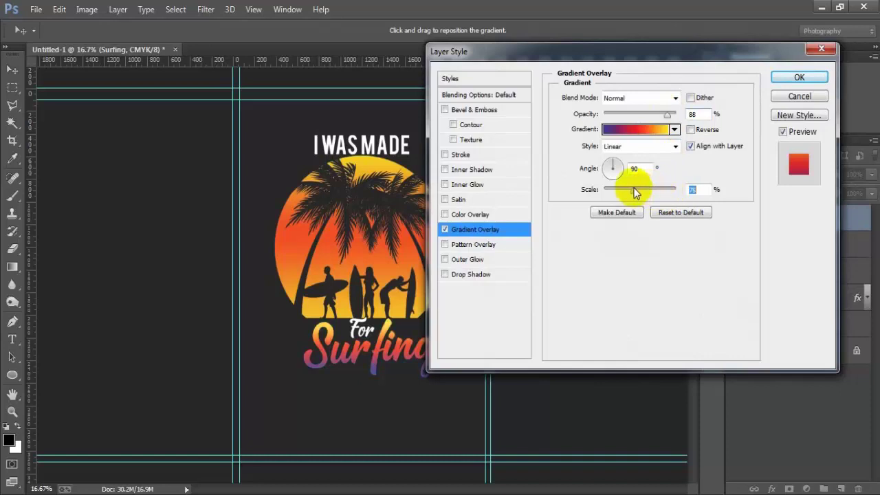
pyautogui.moveTo(665, 117)
pyautogui.mouseDown()
pyautogui.moveTo(659, 119)
pyautogui.moveTo(668, 119)
pyautogui.mouseUp()
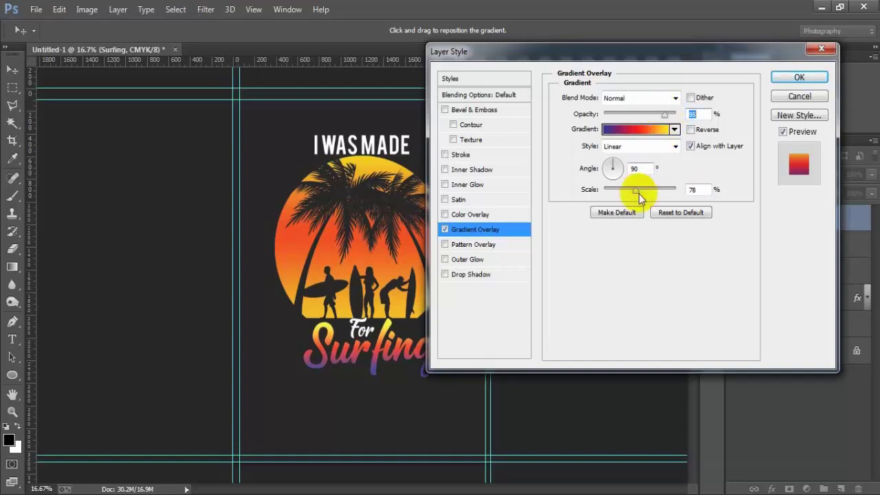
pyautogui.moveTo(642, 196); pyautogui.dragTo(671, 195)
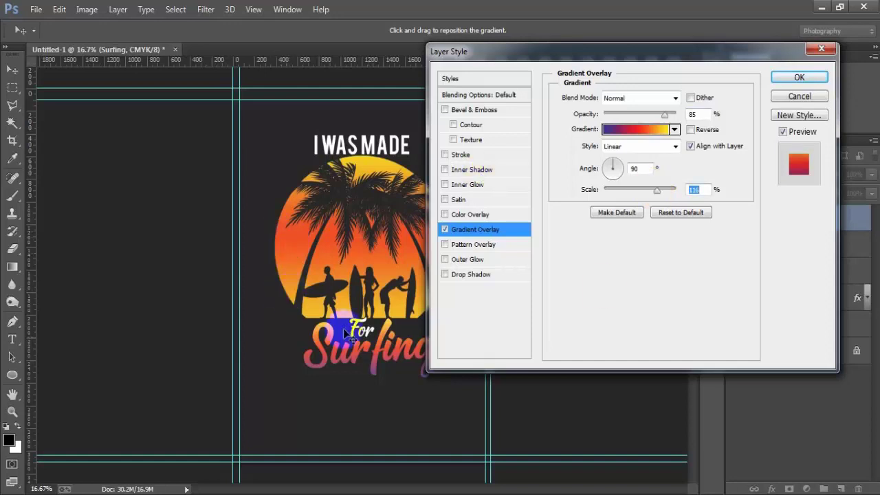
pyautogui.click(800, 78)
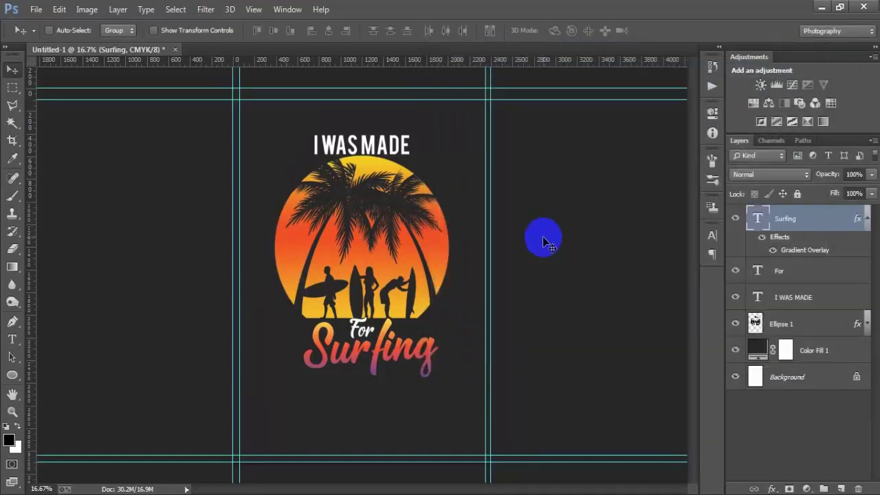
# - Select the Surfing, For, I WAS MADE and Ellipse 1 layers, check each one by toggling its visibility, and group them
pyautogui.click(868, 220)
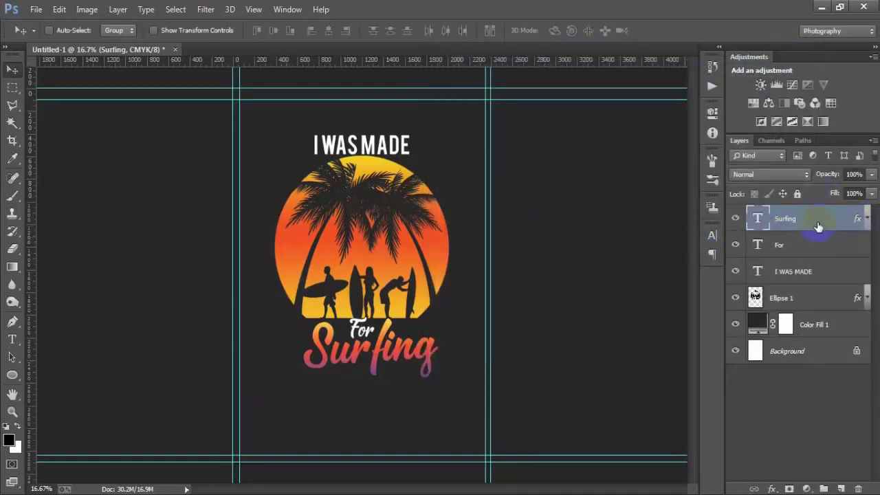
pyautogui.keyDown('shift'); pyautogui.click(791, 300); pyautogui.keyUp('shift')
pyautogui.click(735, 298)
pyautogui.click(735, 298)
pyautogui.click(735, 272)
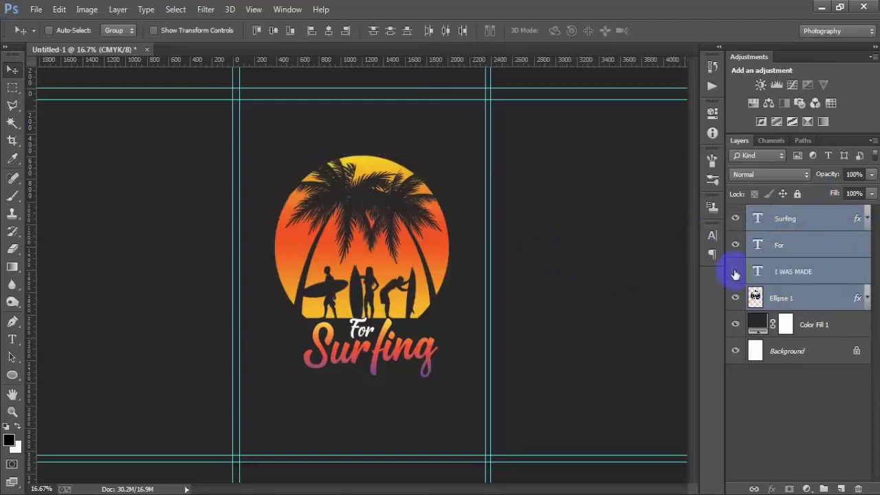
pyautogui.click(735, 272)
pyautogui.click(735, 245)
pyautogui.click(735, 245)
pyautogui.click(735, 218)
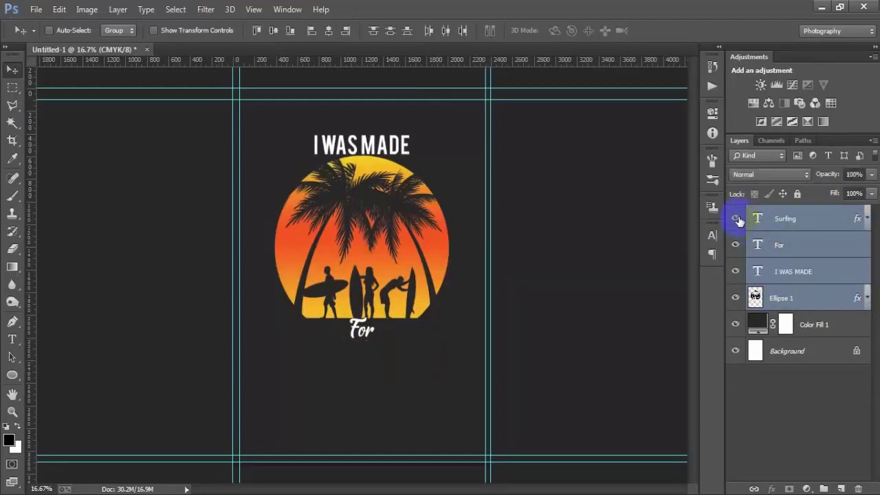
pyautogui.click(735, 219)
pyautogui.hotkey('ctrl', 'g')
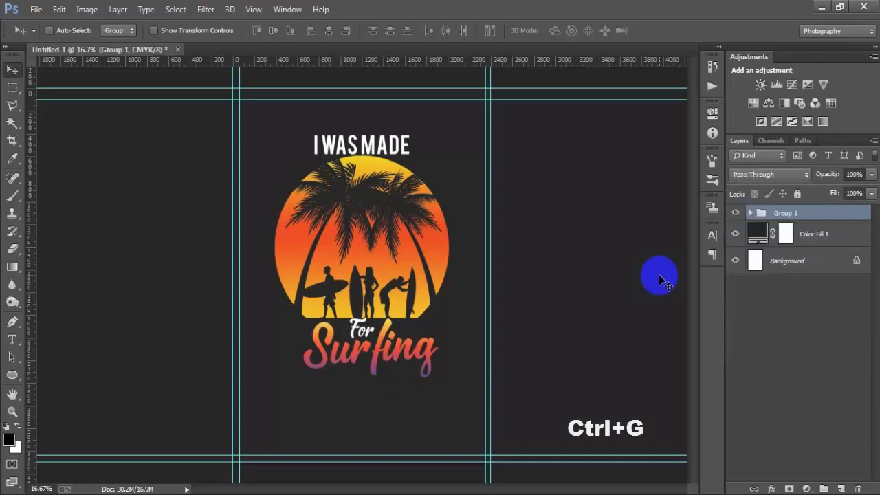
# - Move the grouped artwork slightly upward and centre it horizontally on the Background layer
pyautogui.moveTo(409, 255)
pyautogui.mouseDown()
pyautogui.moveTo(379, 243)
pyautogui.moveTo(396, 245)
pyautogui.mouseUp()
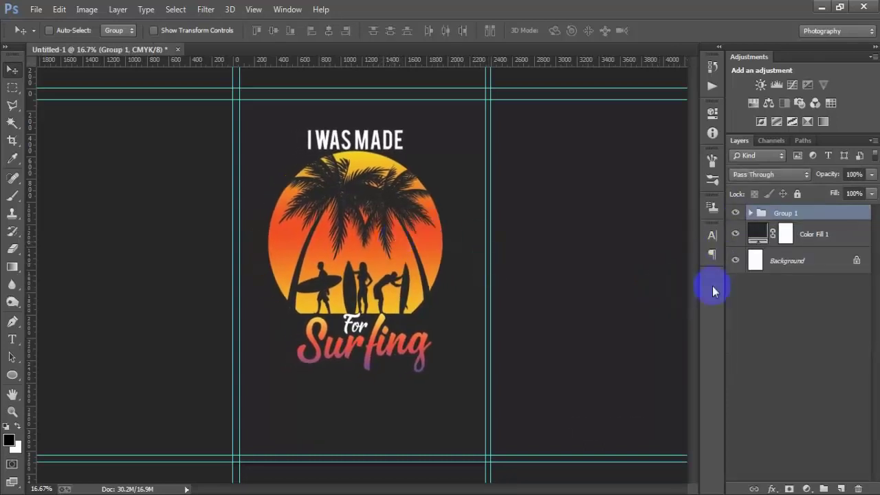
pyautogui.keyDown('ctrl'); pyautogui.click(786, 265); pyautogui.keyUp('ctrl')
pyautogui.click(329, 31)
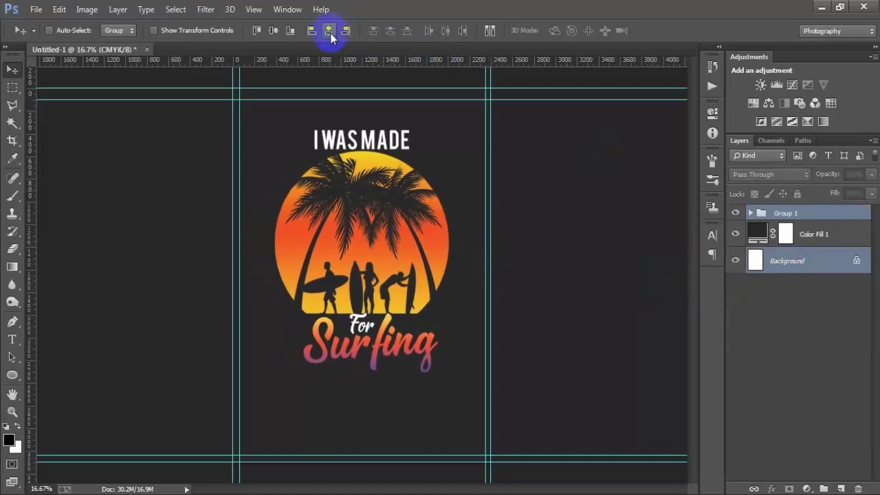
# - Scale the artwork group up to about 124% from its centre and move it down about 90 px
pyautogui.click(763, 214)
pyautogui.hotkey('ctrl', 't')
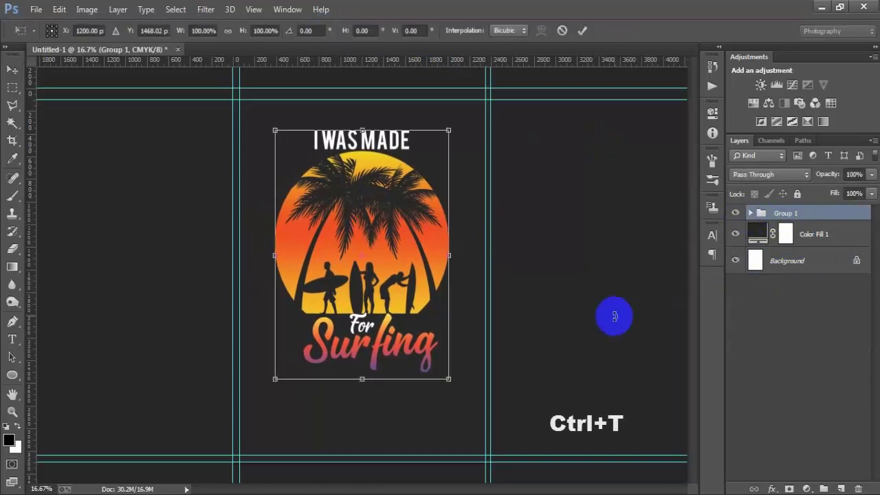
pyautogui.moveTo(448, 379); pyautogui.dragTo(472, 408)
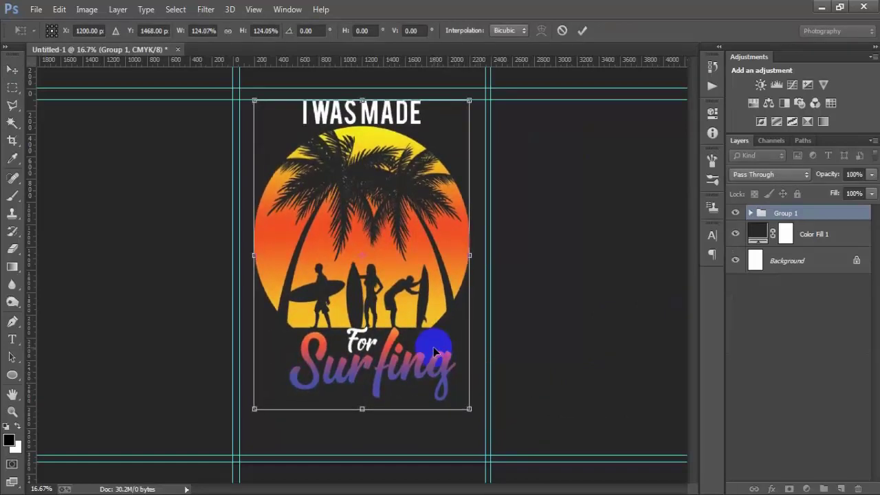
pyautogui.moveTo(430, 333); pyautogui.dragTo(429, 341)
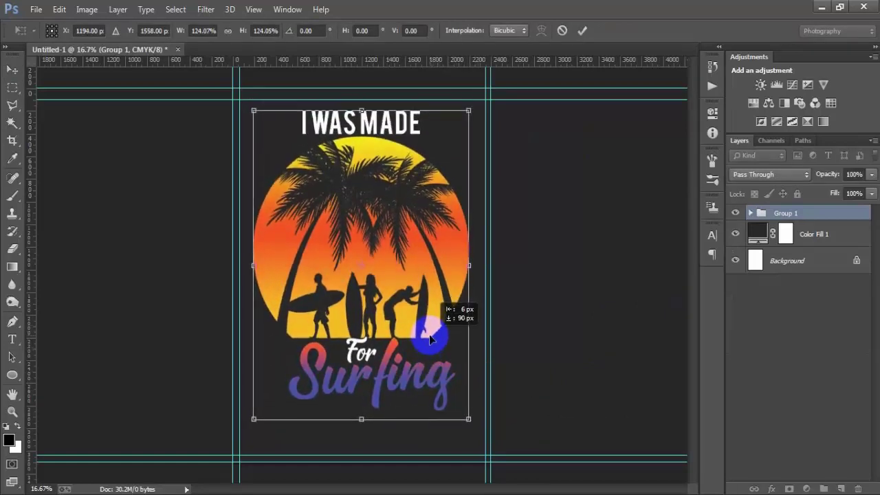
pyautogui.click(581, 30)
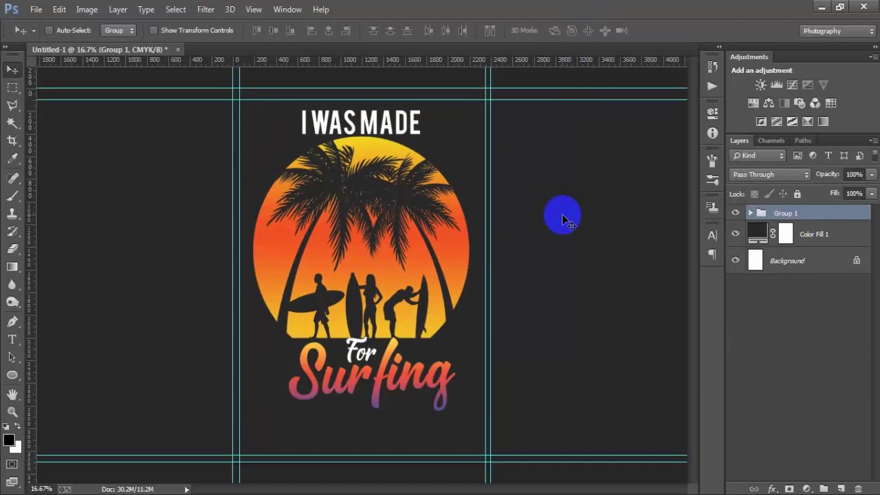
# - Centre the enlarged artwork group horizontally on the Background layer
pyautogui.keyDown('ctrl'); pyautogui.click(808, 263); pyautogui.keyUp('ctrl')
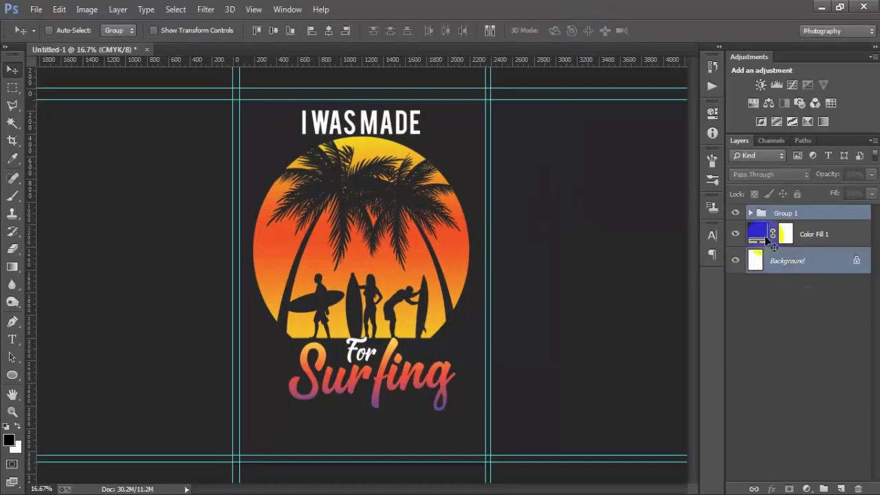
pyautogui.click(329, 30)
pyautogui.click(787, 218)
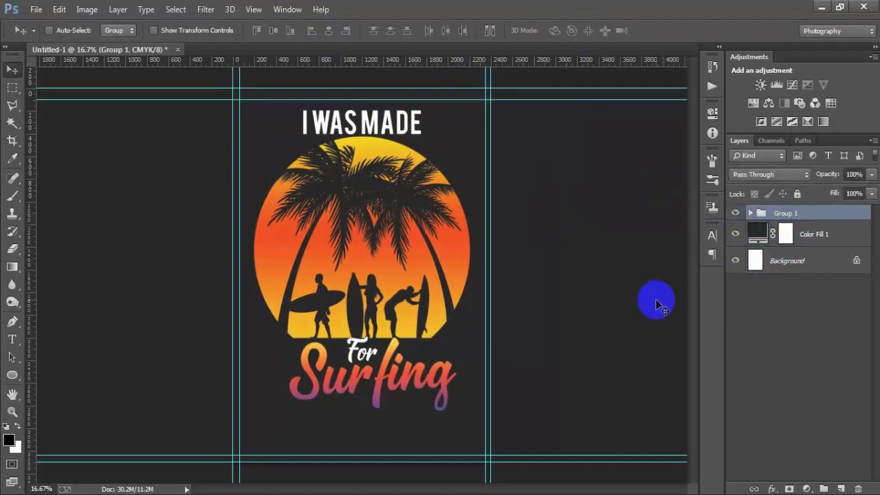
# - Hide the guides and the rulers
pyautogui.hotkey('ctrl', 'h')
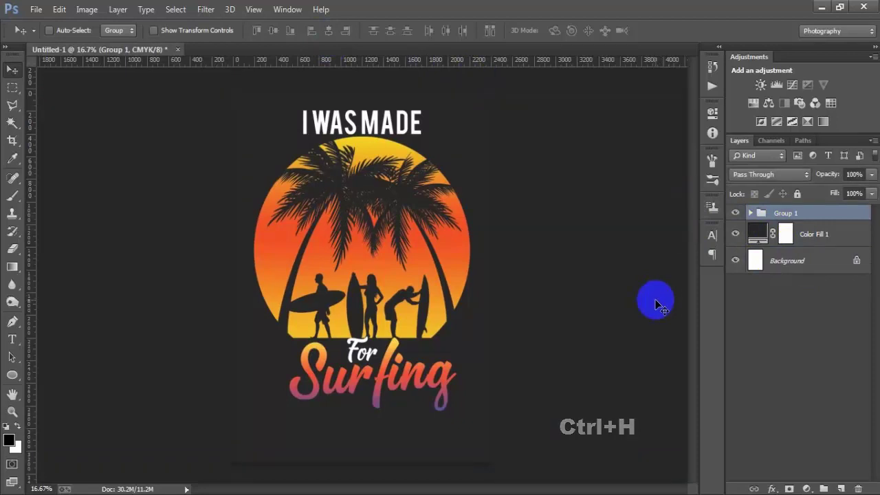
pyautogui.click(254, 8)
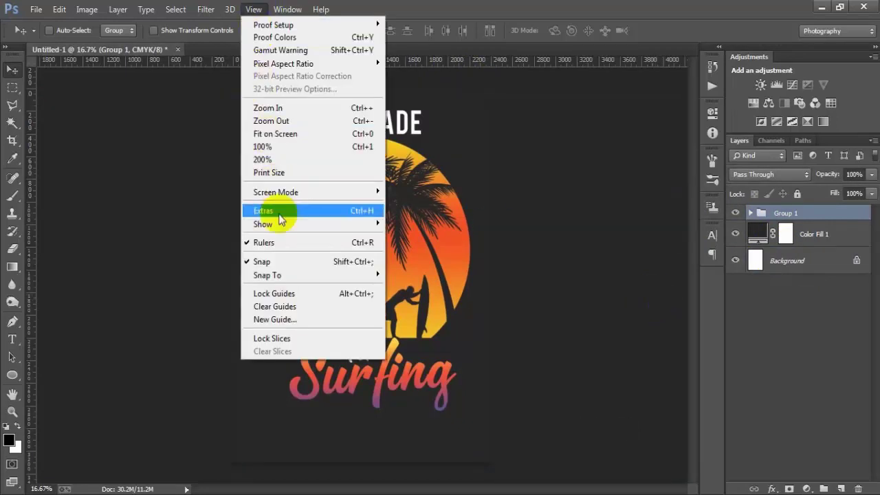
pyautogui.click(291, 244)
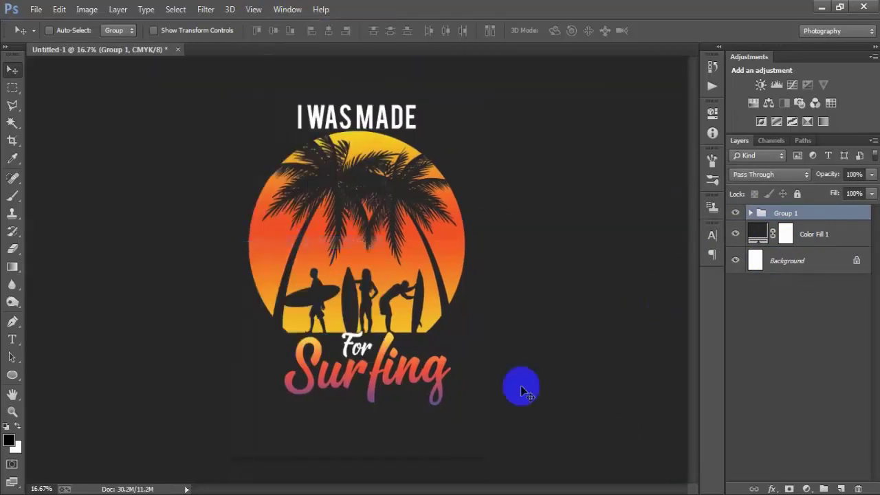
# - Hide the Background and Color Fill 1 layers and set up a Save for Web export in PNG-24 format
pyautogui.click(736, 261)
pyautogui.click(736, 234)
pyautogui.hotkey('shift', 'ctrl', 'alt', 's')
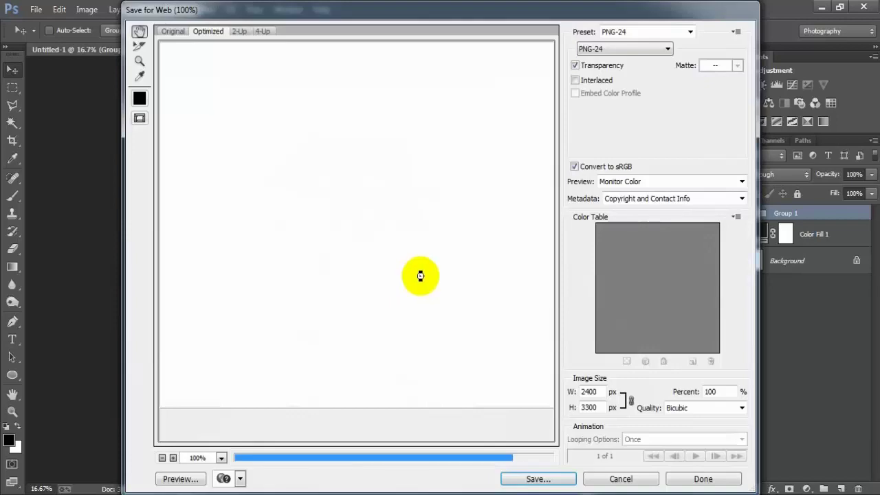
pyautogui.scroll(-10, 317, 129)
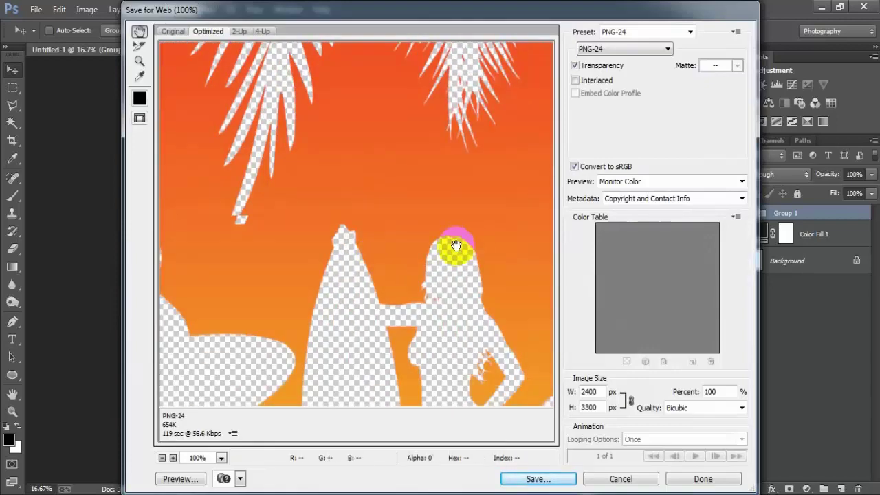
pyautogui.click(632, 49)
pyautogui.click(612, 89)
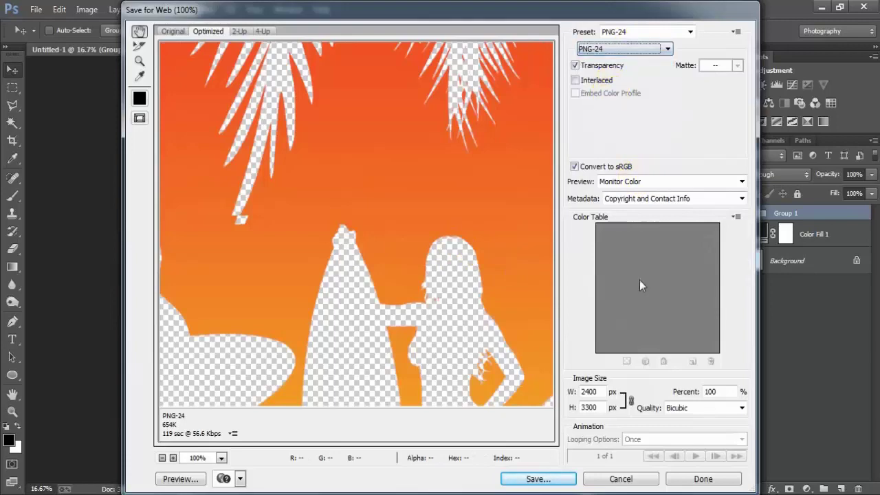
# - Save the PNG to the Desktop as "shirt 202", and show the Color Fill 1 and Background layers again
pyautogui.click(547, 480)
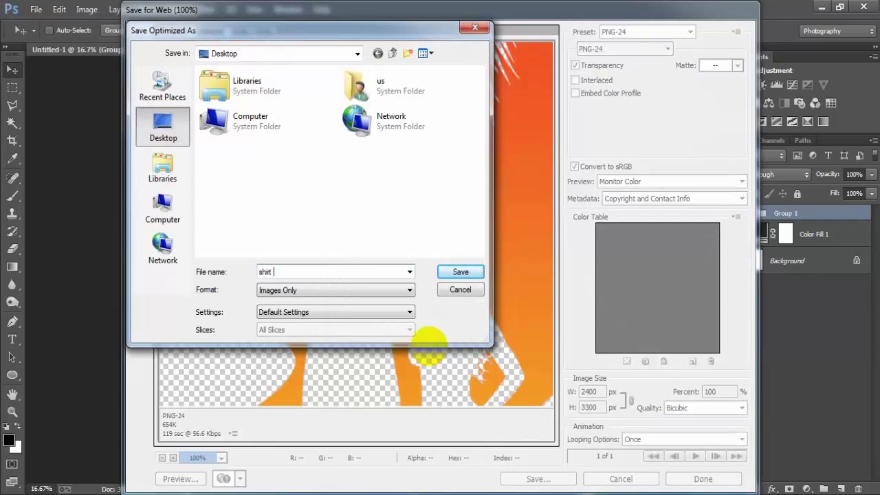
pyautogui.write('shirt 202')
pyautogui.press('Return')
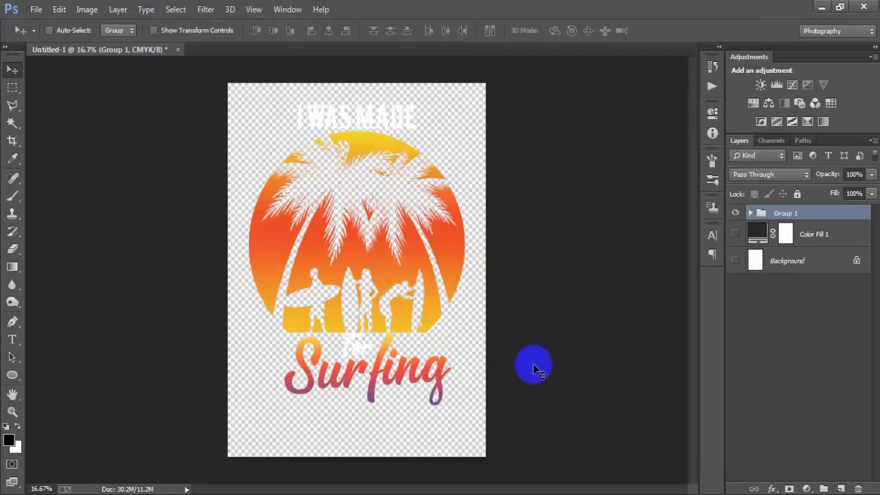
pyautogui.moveTo(738, 242); pyautogui.dragTo(731, 255)
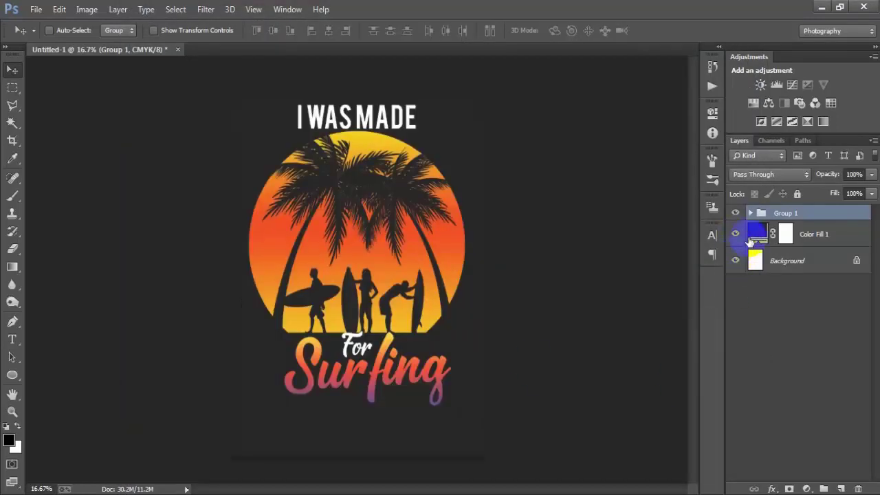
# - Try different colours for the Color Fill 1 background, including dark navy 001320, blue 185782 and black 000000
pyautogui.doubleClick(759, 236)
pyautogui.moveTo(482, 179); pyautogui.dragTo(450, 113)
pyautogui.moveTo(603, 245)
pyautogui.mouseDown()
pyautogui.moveTo(612, 203)
pyautogui.moveTo(616, 263)
pyautogui.mouseUp()
pyautogui.click(630, 188)
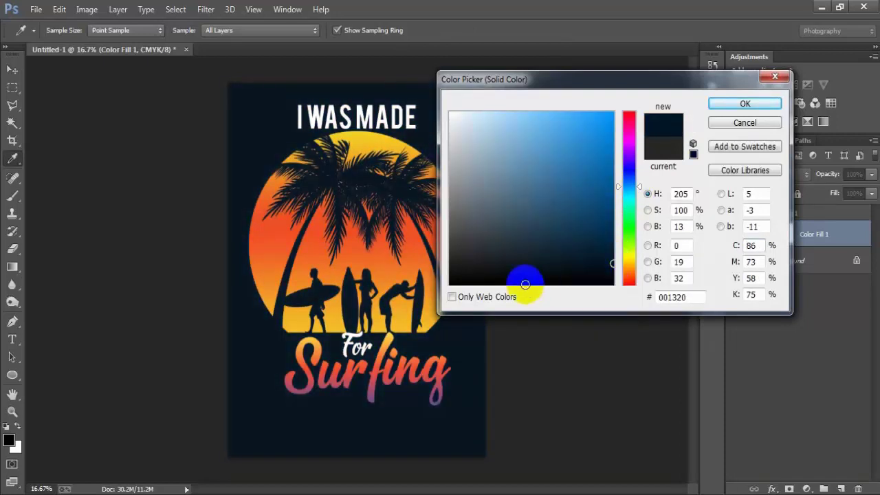
pyautogui.moveTo(527, 281); pyautogui.dragTo(556, 247)
pyautogui.click(583, 196)
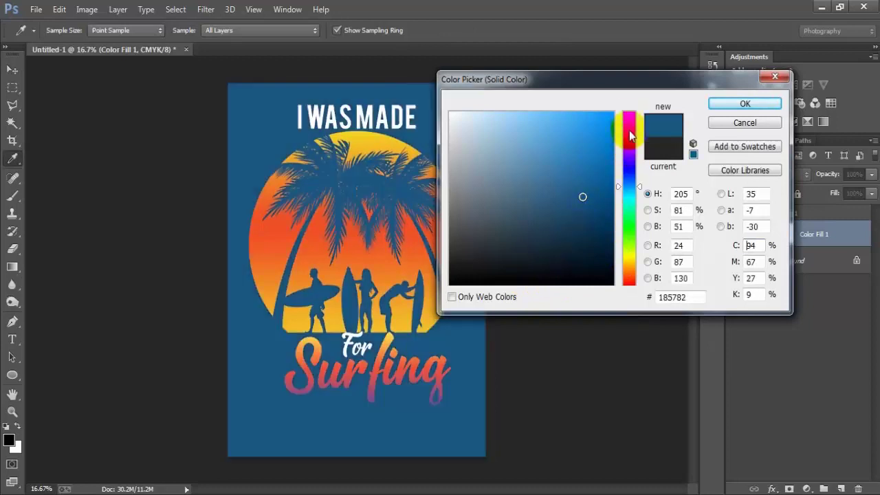
pyautogui.click(630, 121)
pyautogui.click(573, 201)
pyautogui.moveTo(460, 274); pyautogui.dragTo(364, 357)
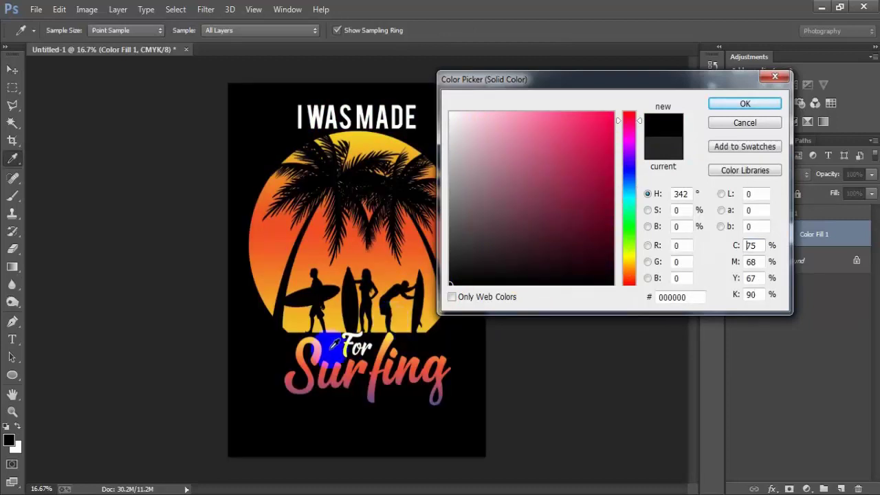
pyautogui.click(229, 318)
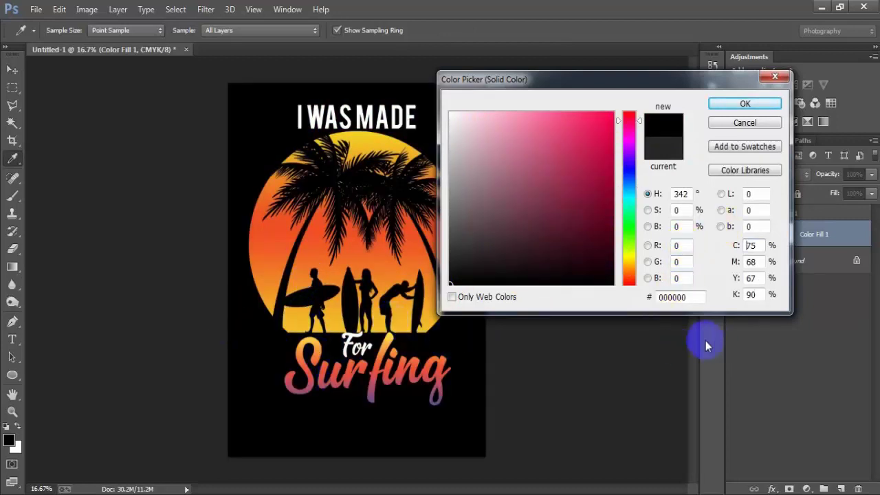
# - Set the Color Fill 1 layer's colour to hex 292929 and apply it
pyautogui.click(678, 296)
pyautogui.write('292929')
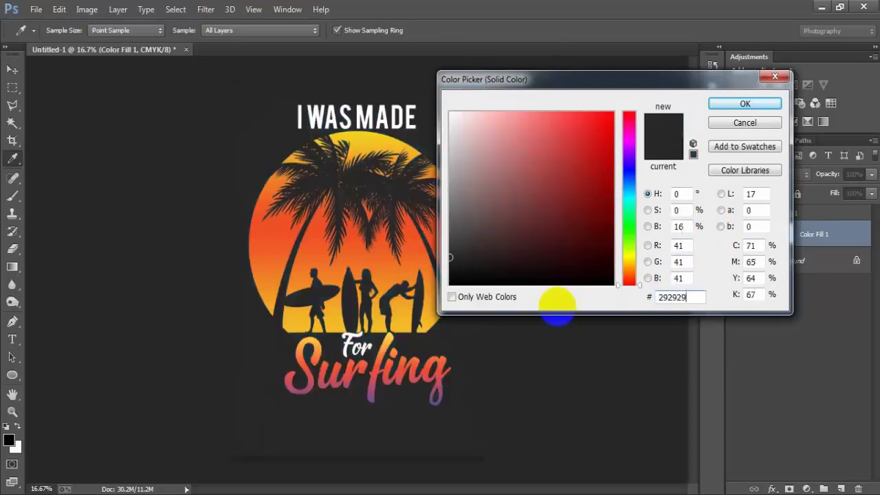
pyautogui.doubleClick(691, 296)
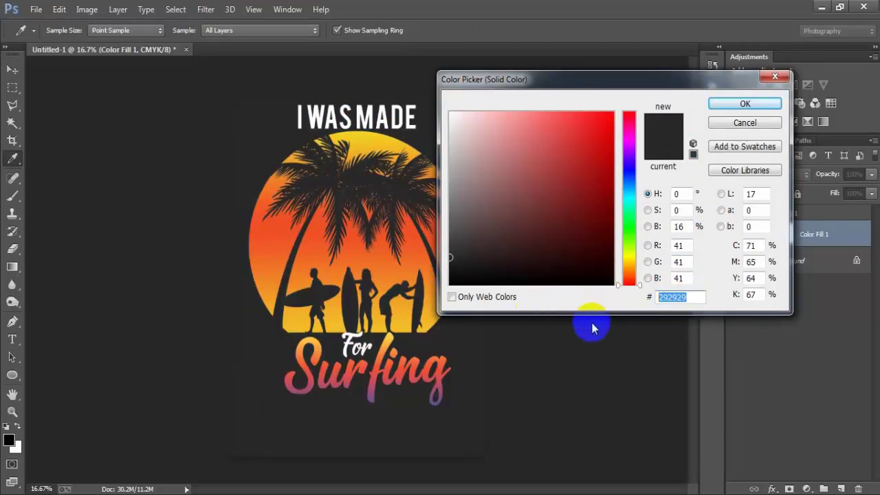
pyautogui.click(757, 103)
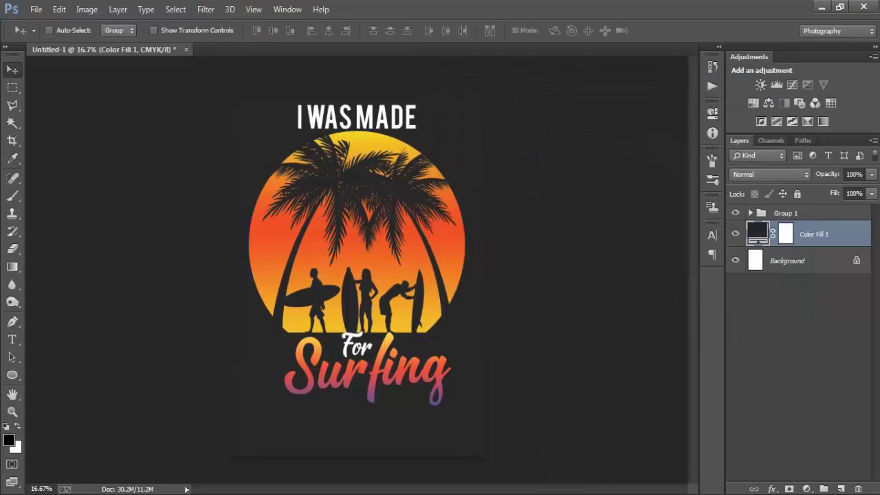